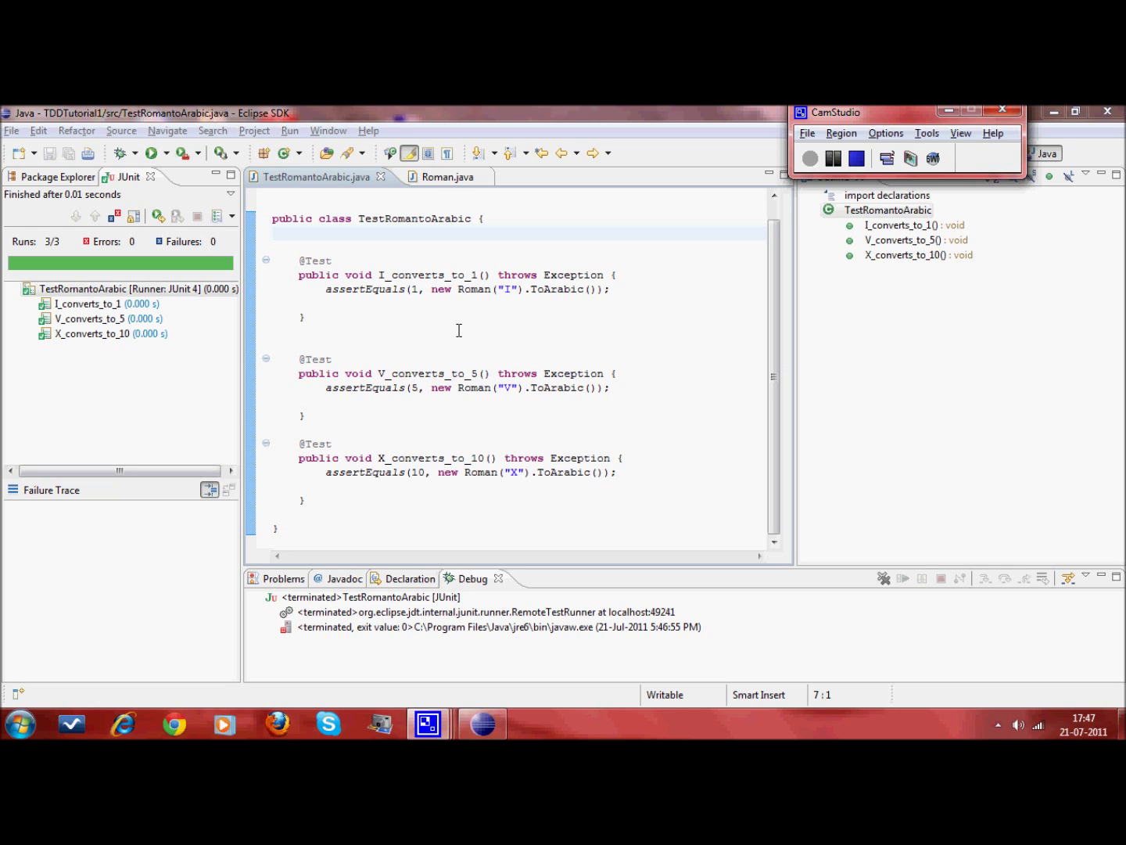
Step: Generate a getArabic() getter for Digit's arabic field via Quick Fix, then return to the test class
{"action": "left_click", "coordinate": [446, 177]}
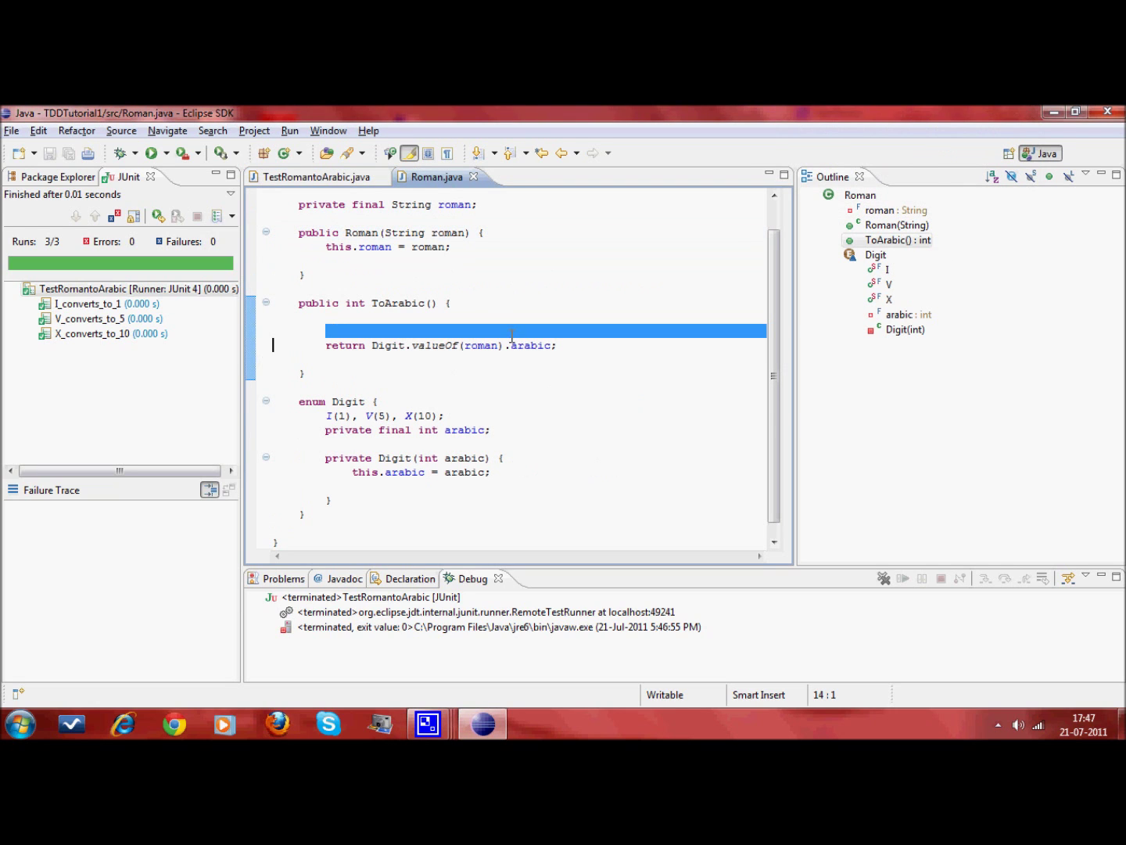
{"action": "left_click", "coordinate": [352, 177]}
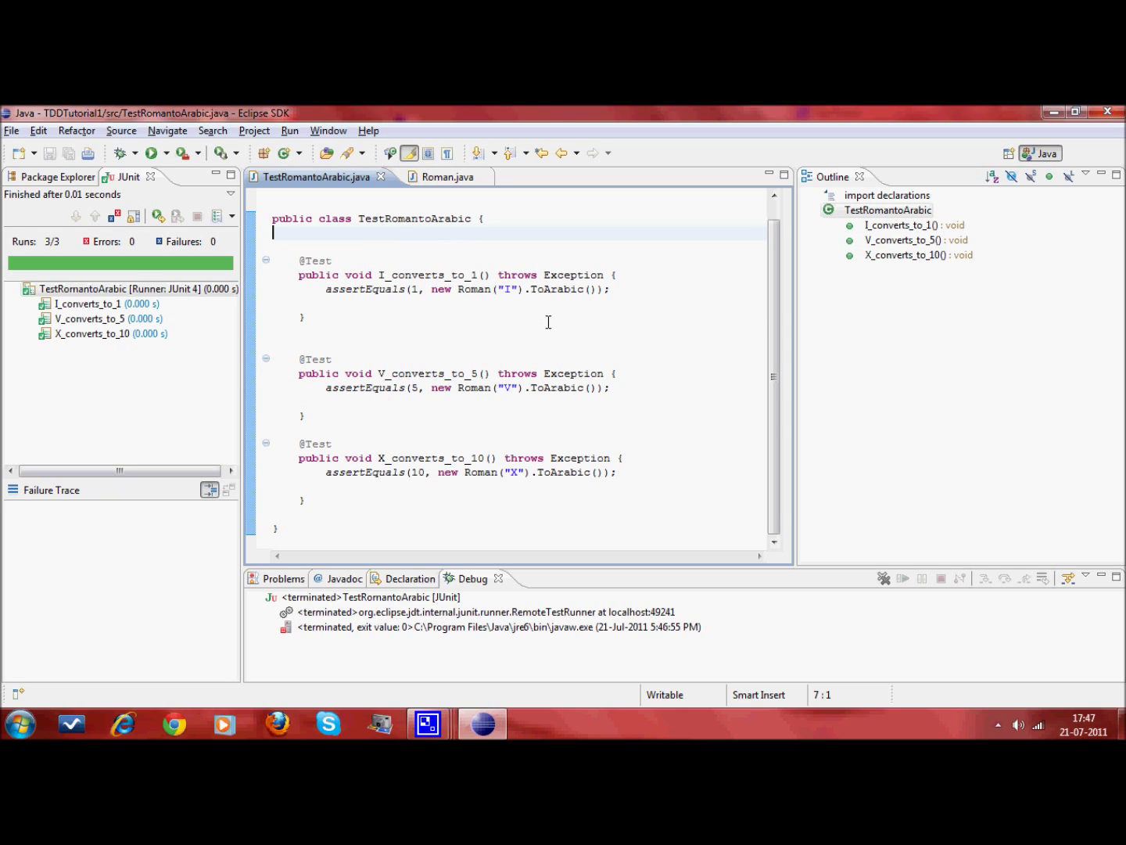
{"action": "key", "text": "ctrl+Page_Down"}
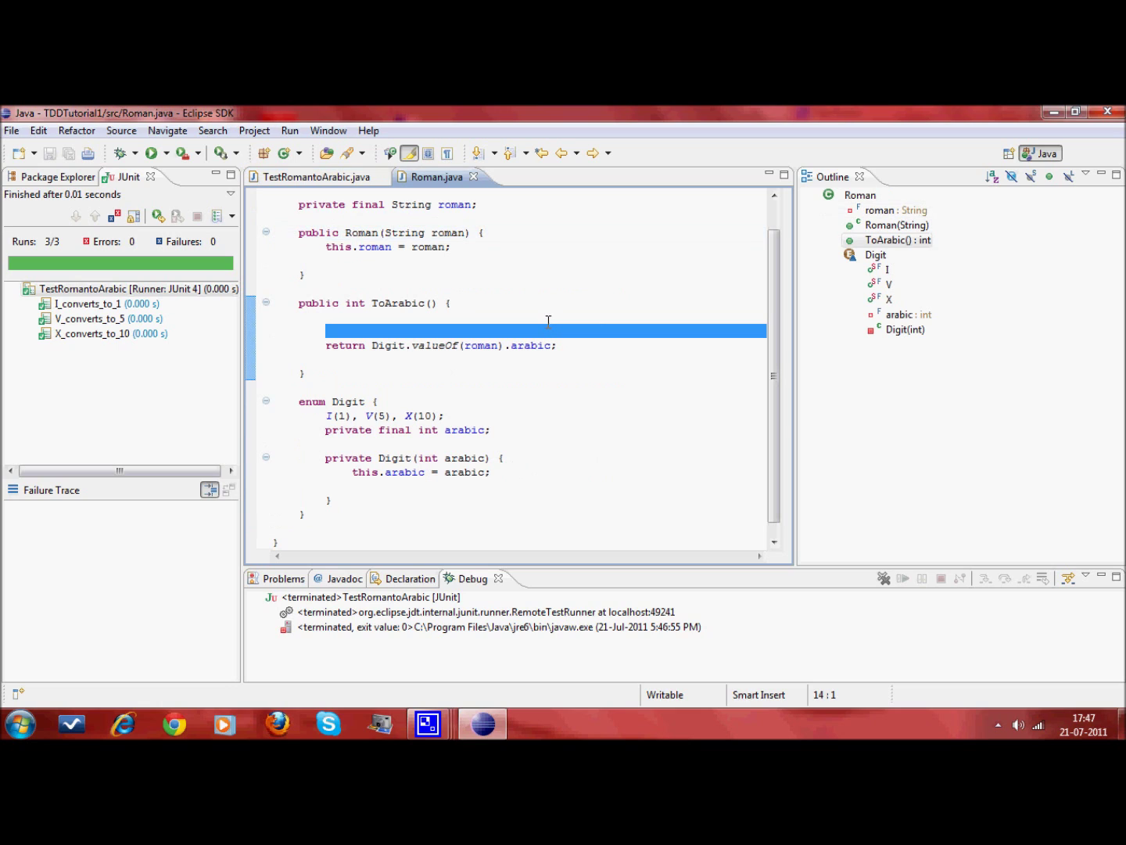
{"action": "left_click", "coordinate": [548, 330]}
{"action": "key", "text": "Up"}
{"action": "key", "text": "ctrl+Home"}
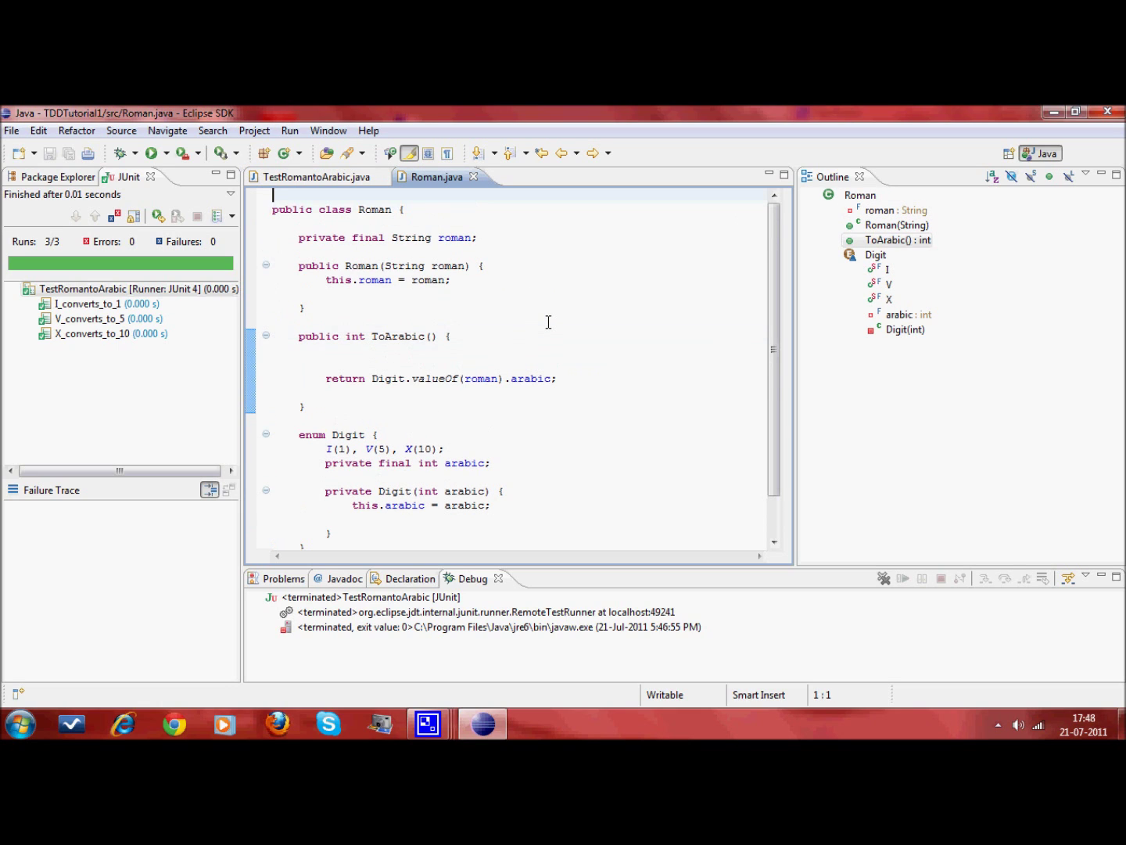
{"action": "key", "text": "Down"}
{"action": "key", "text": "Down"}
{"action": "key", "text": "Down"}
{"action": "key", "text": "Down"}
{"action": "key", "text": "Down"}
{"action": "key", "text": "Down"}
{"action": "key", "text": "Down"}
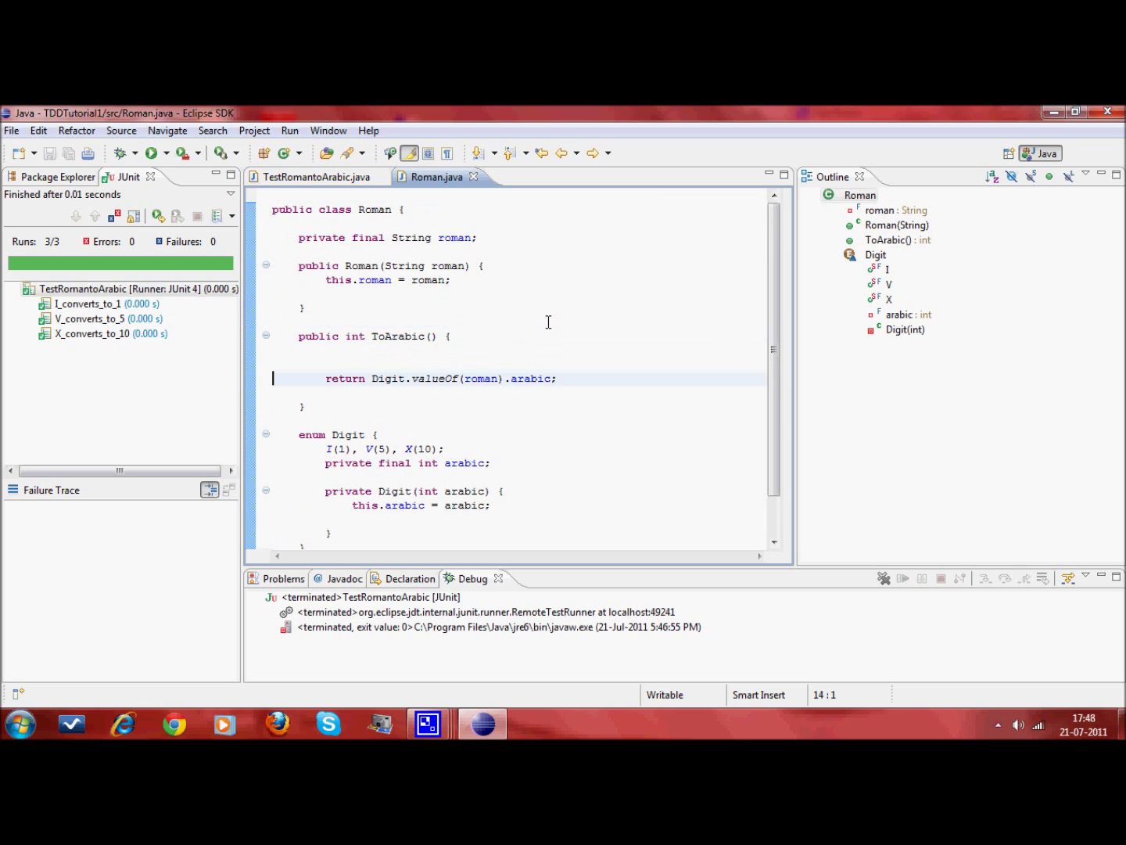
{"action": "key", "text": "ctrl+Right"}
{"action": "key", "text": "ctrl+Right"}
{"action": "key", "text": "ctrl+Right"}
{"action": "key", "text": "ctrl+Right"}
{"action": "key", "text": "ctrl+Right"}
{"action": "key", "text": "ctrl+Right"}
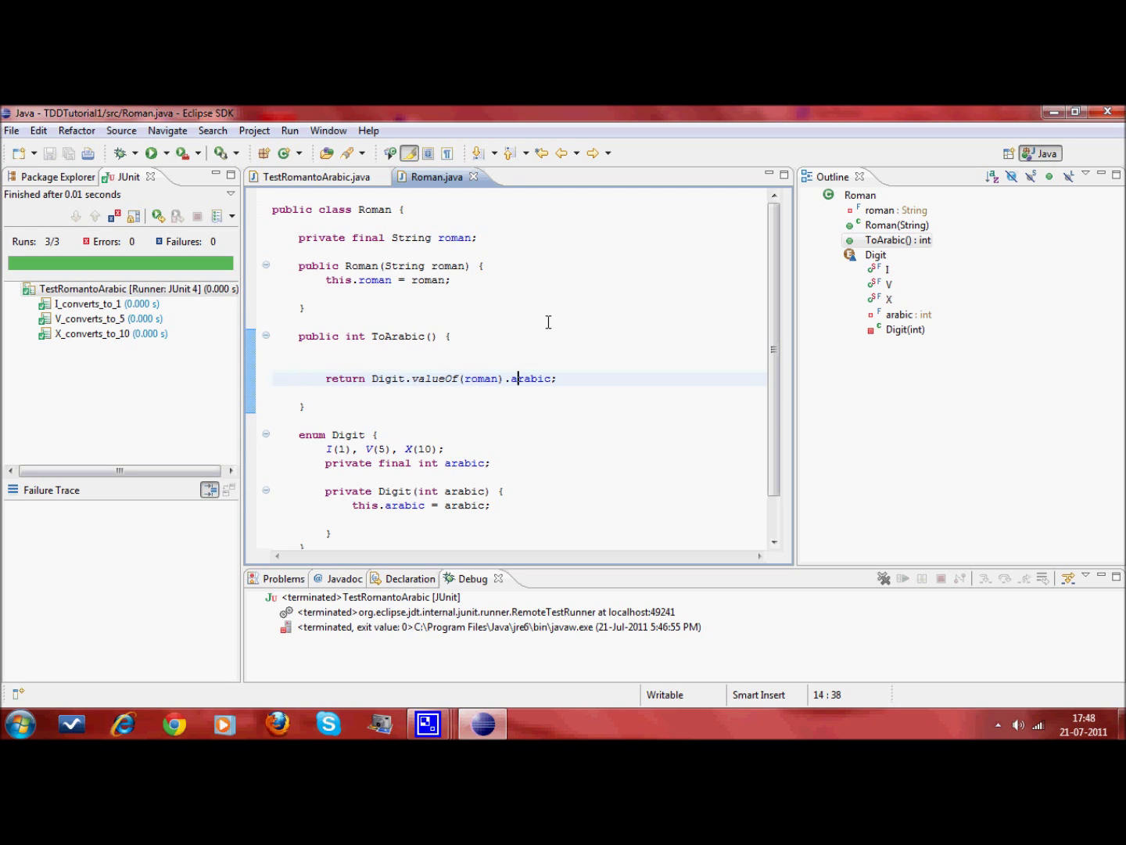
{"action": "key", "text": "Right"}
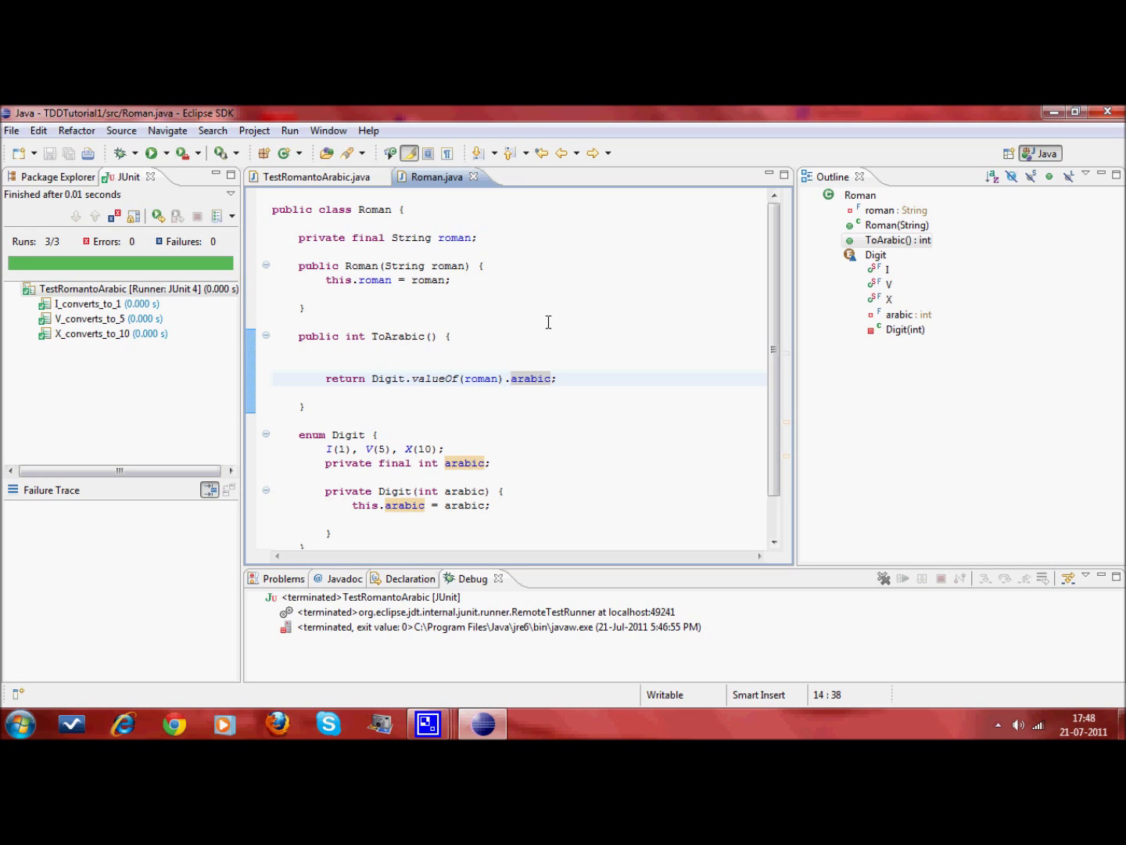
{"action": "key", "text": "ctrl+1"}
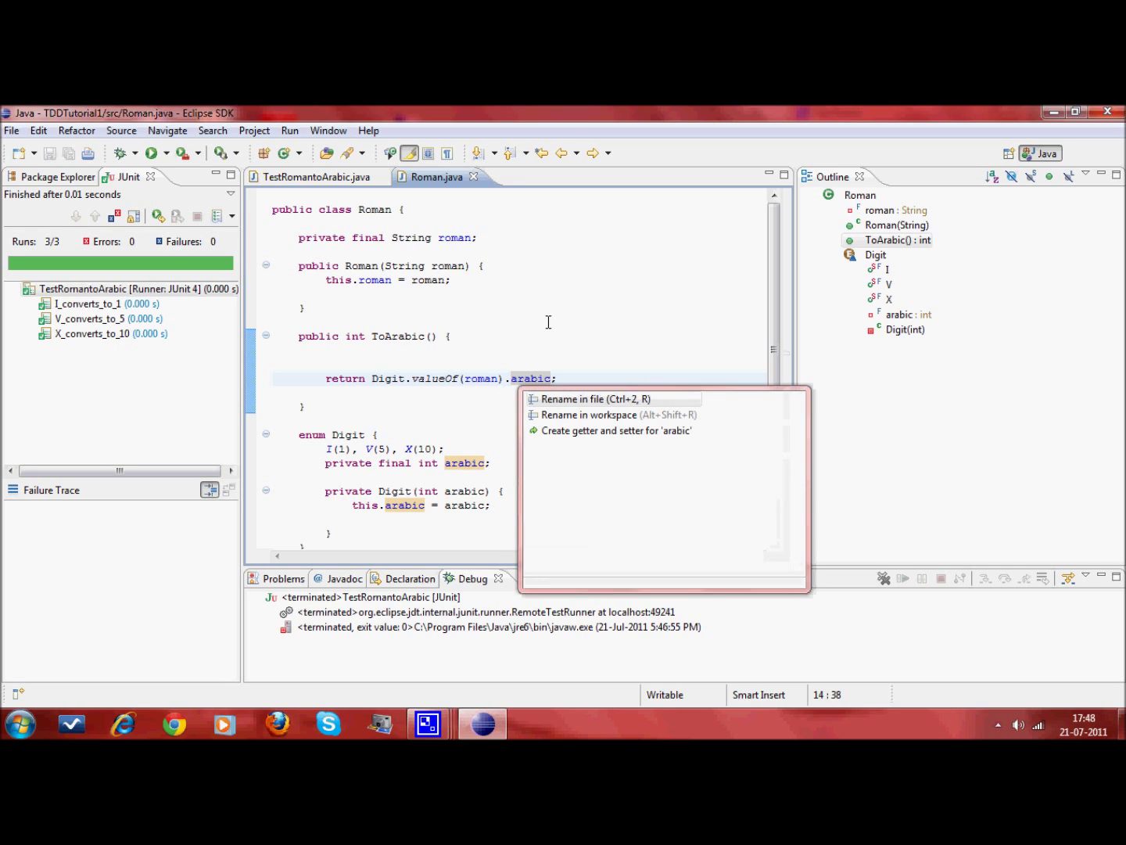
{"action": "key", "text": "Down"}
{"action": "key", "text": "Down"}
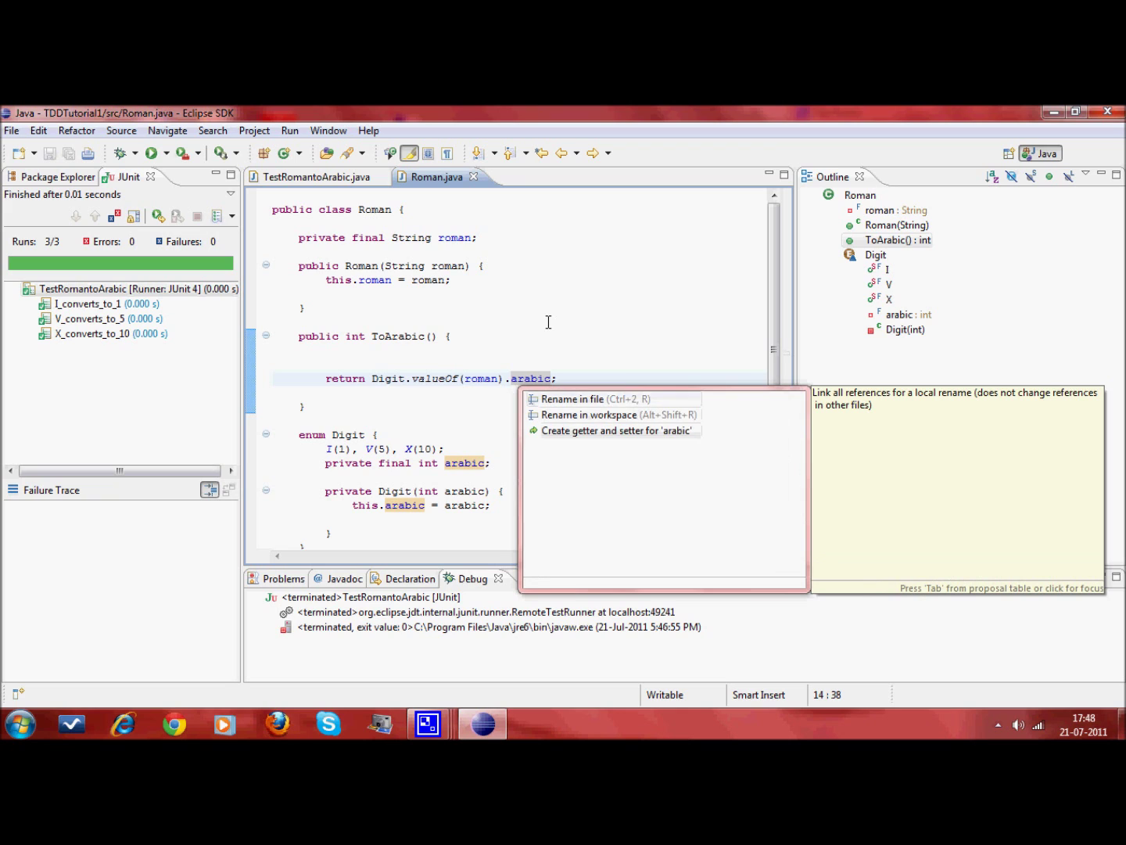
{"action": "key", "text": "Return"}
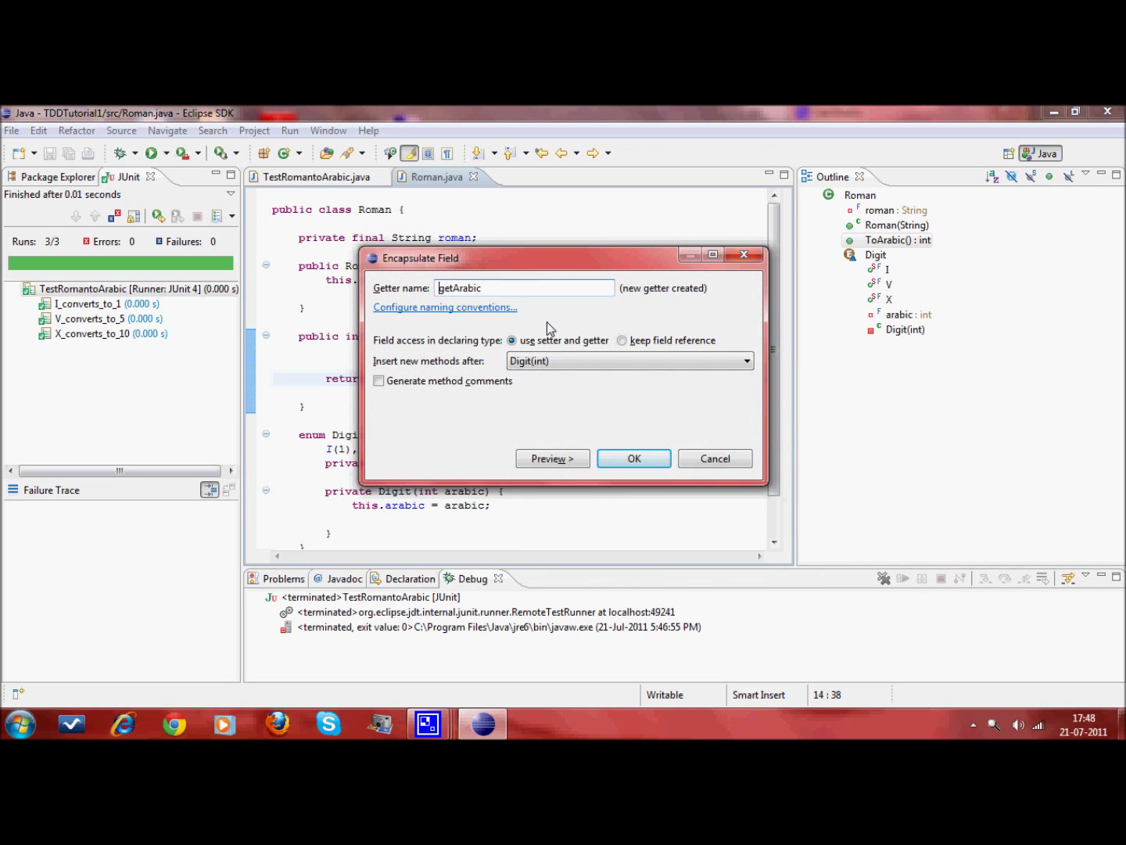
{"action": "key", "text": "Return"}
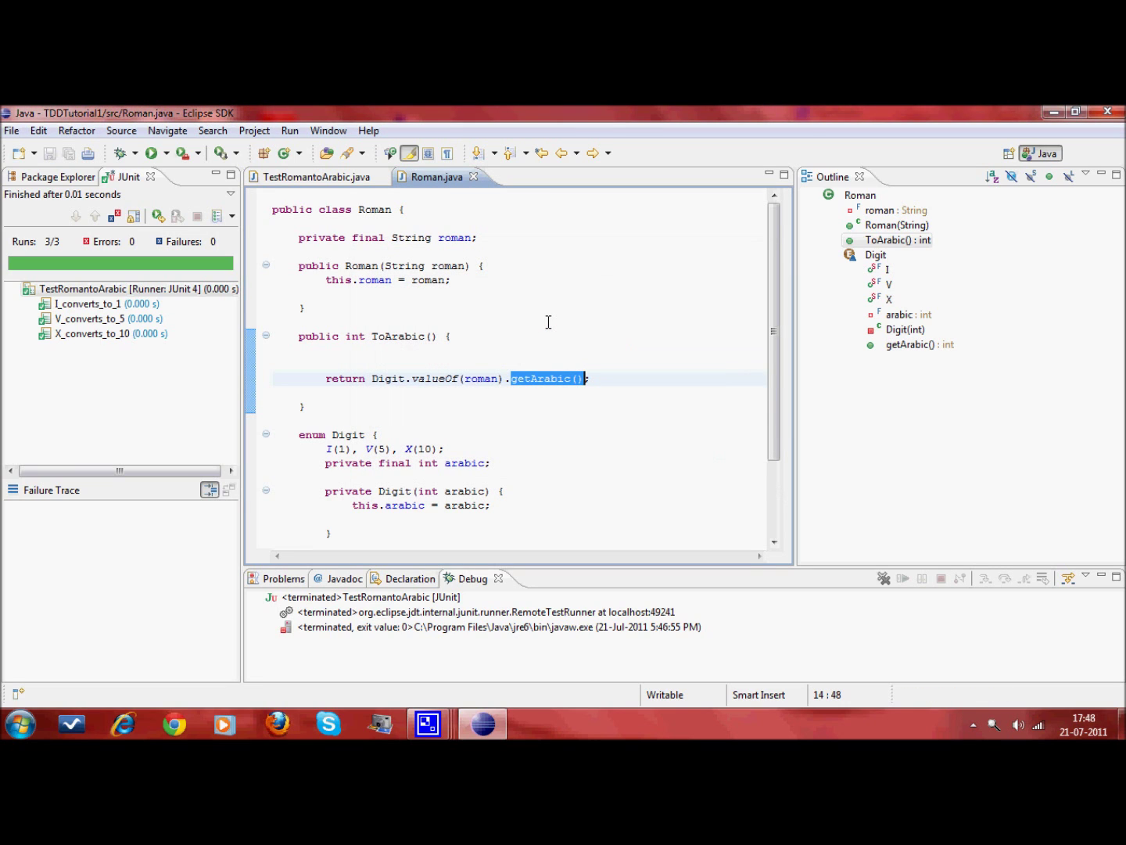
{"action": "key", "text": "ctrl+Page_Up"}
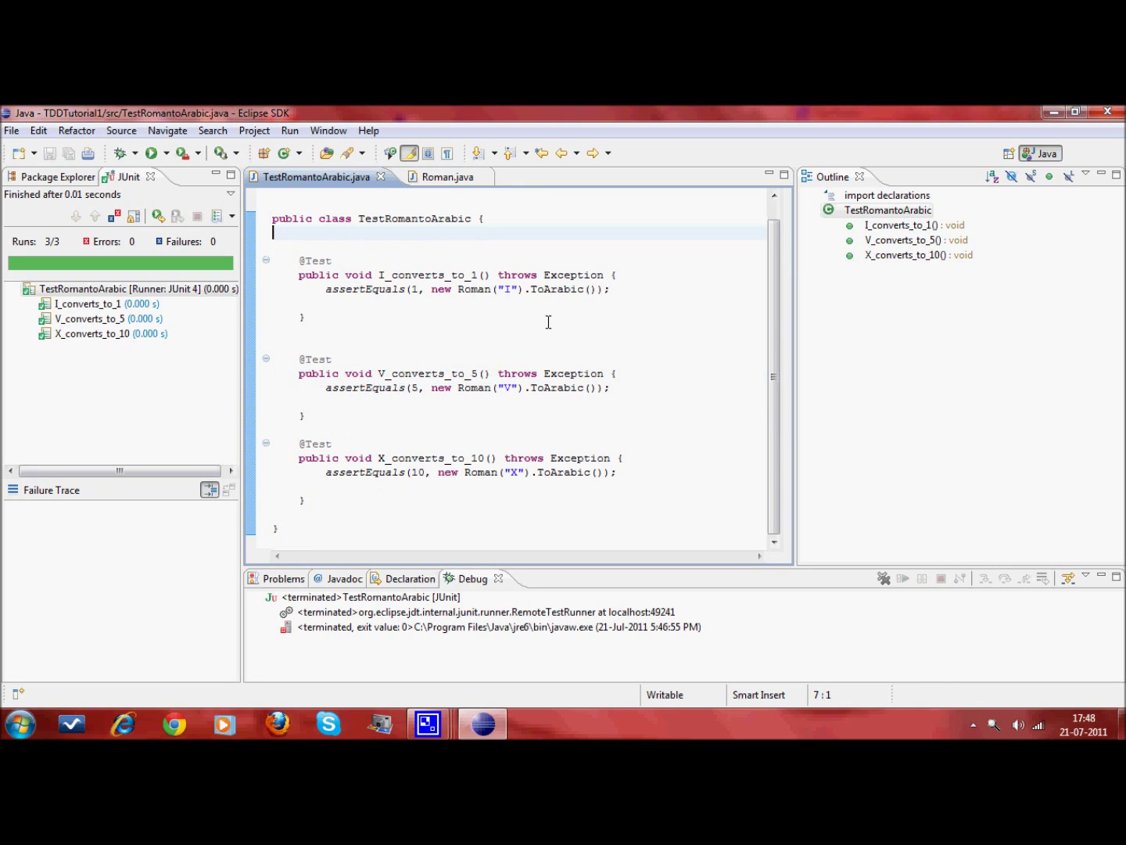
Step: Rerun the tests and duplicate the X_converts_to_10 test method below itself
{"action": "key", "text": "ctrl+F11"}
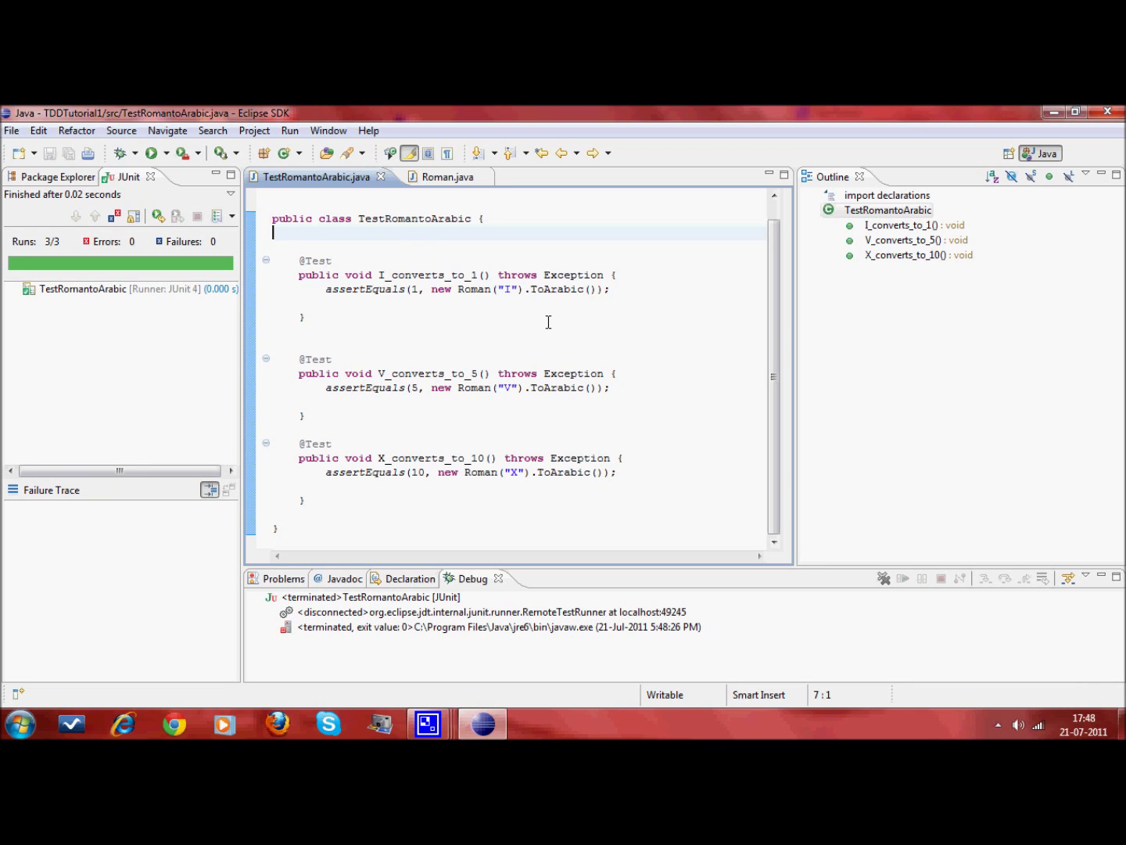
{"action": "key", "text": "Down"}
{"action": "key", "text": "Down"}
{"action": "key", "text": "Down"}
{"action": "key", "text": "Down"}
{"action": "key", "text": "Down"}
{"action": "key", "text": "Down"}
{"action": "key", "text": "End"}
{"action": "key", "text": "Home"}
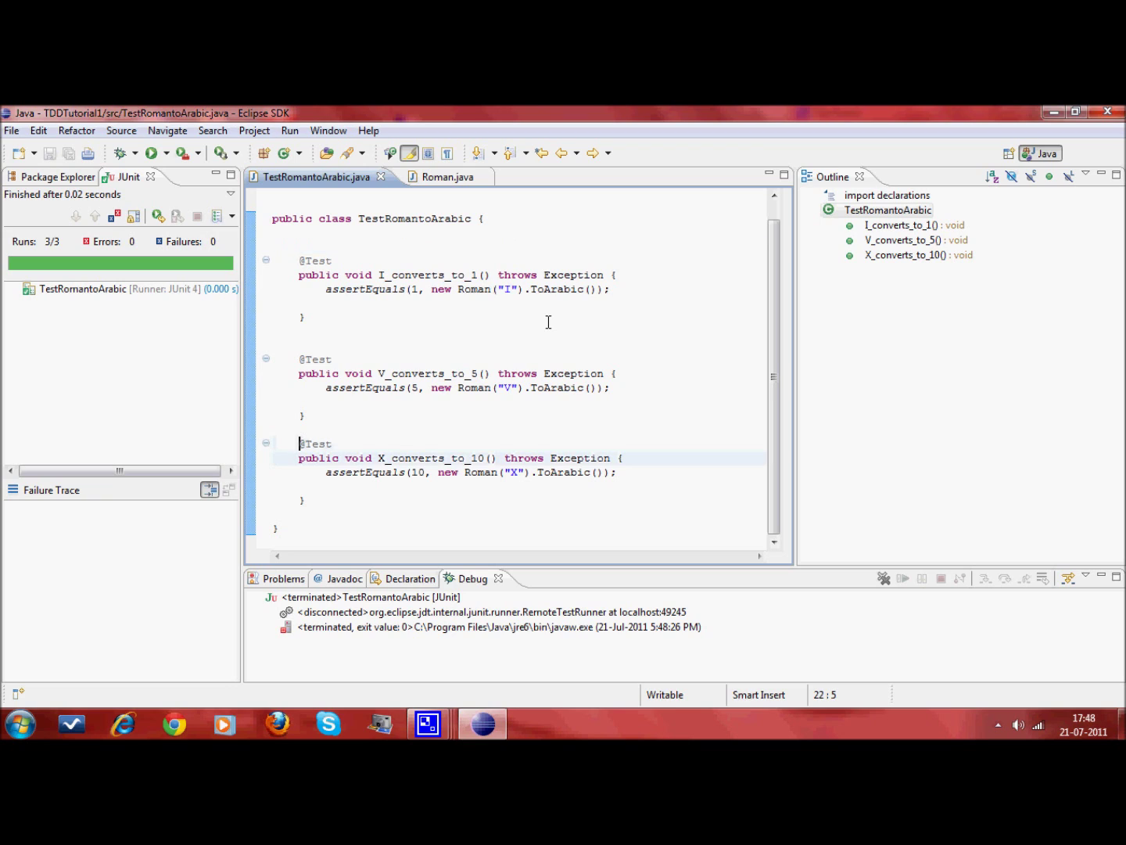
{"action": "key", "text": "shift+Down"}
{"action": "key", "text": "shift+Down"}
{"action": "key", "text": "shift+Down"}
{"action": "key", "text": "shift+Down"}
{"action": "key", "text": "shift+End"}
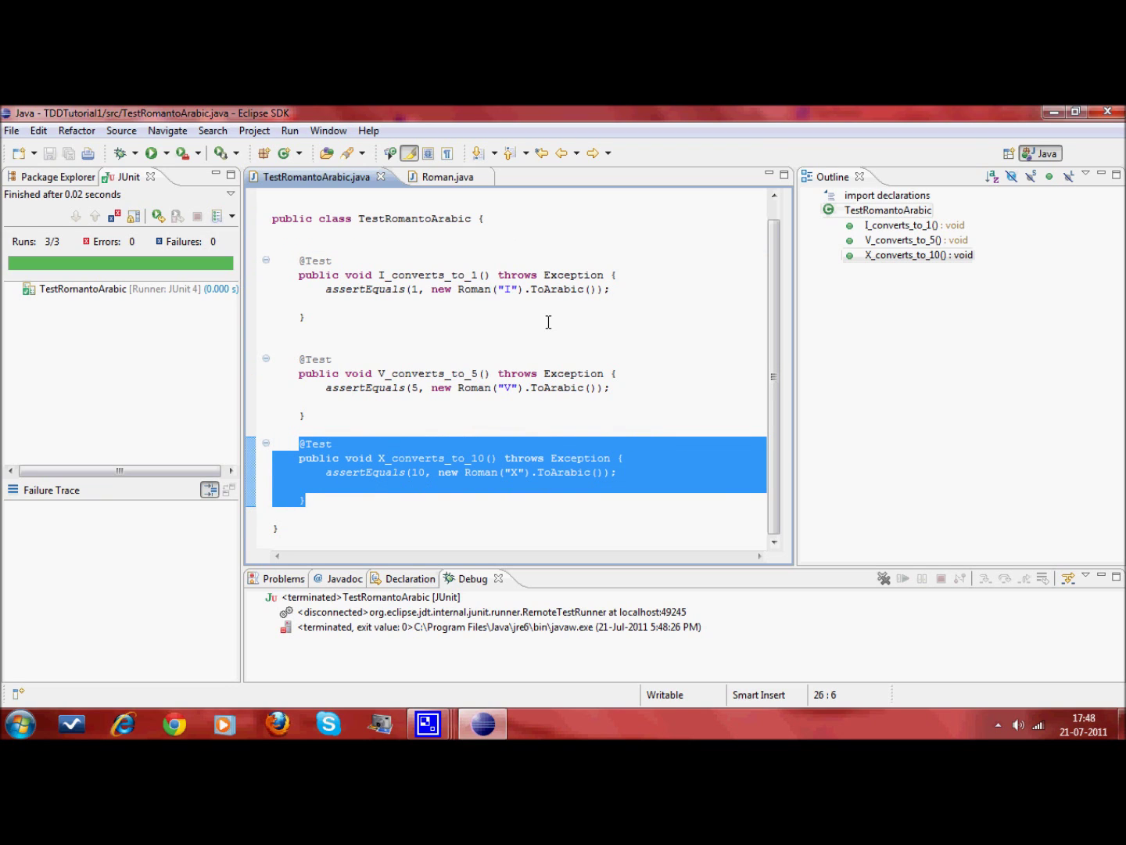
{"action": "key", "text": "ctrl+c"}
{"action": "key", "text": "Right"}
{"action": "key", "text": "Return"}
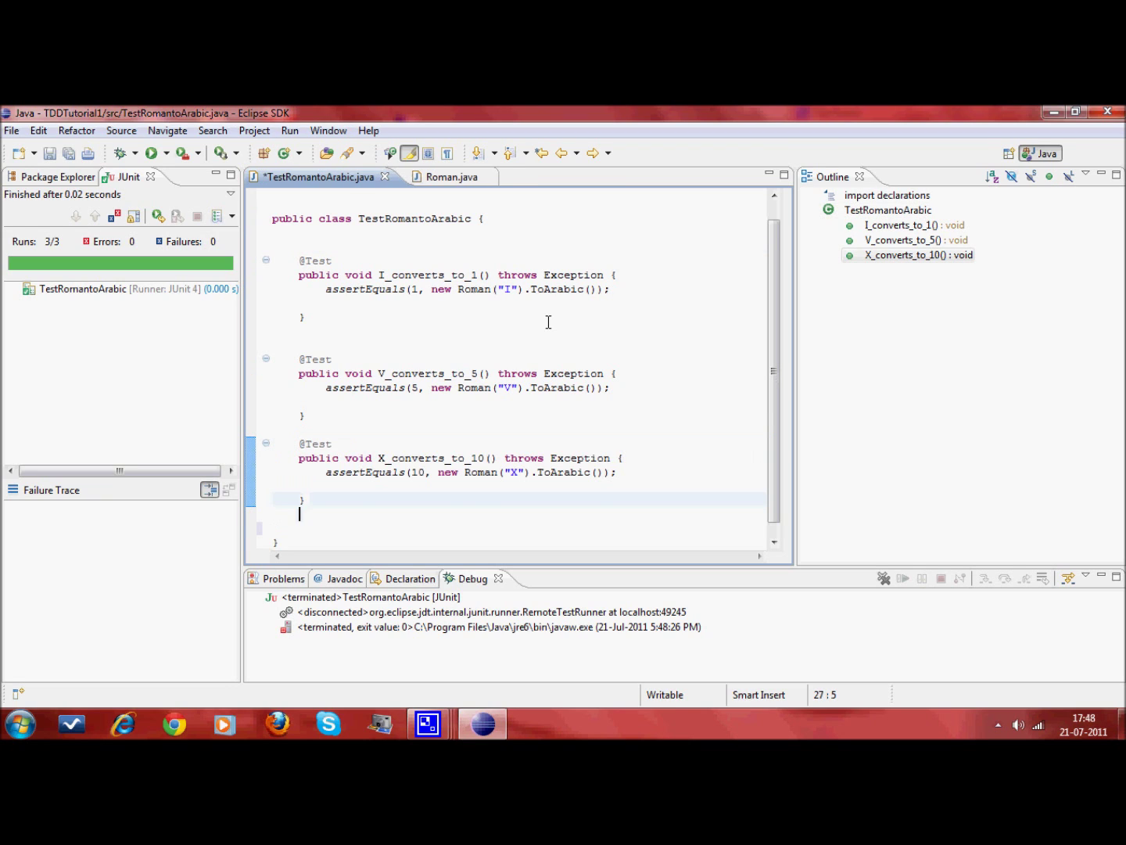
{"action": "key", "text": "ctrl+v"}
Step: Turn the copy into L_converts_to_50, expecting 50 from "L", and save the test class
{"action": "key", "text": "Up"}
{"action": "key", "text": "Up"}
{"action": "key", "text": "Up"}
{"action": "key", "text": "ctrl+Right"}
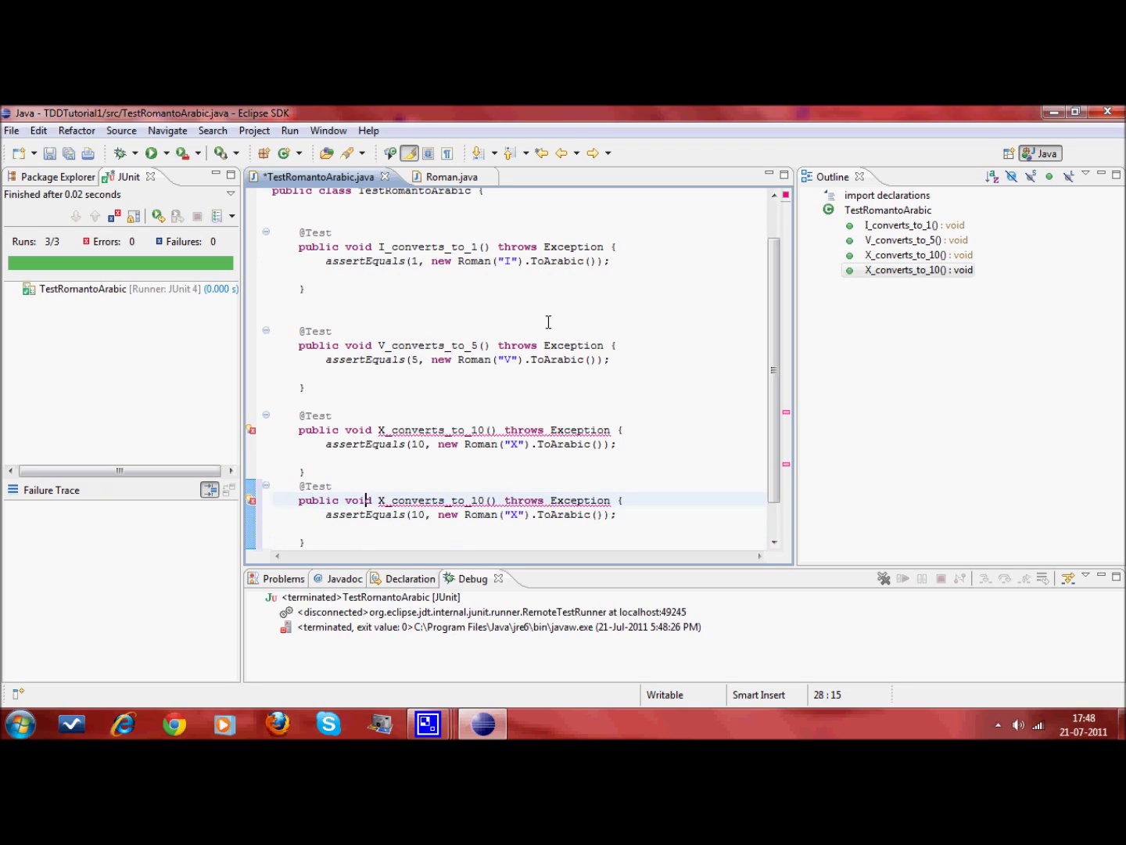
{"action": "key", "text": "ctrl+Right"}
{"action": "key", "text": "ctrl+Right"}
{"action": "key", "text": "shift+Right"}
{"action": "type", "text": "L"}
{"action": "key", "text": "Down"}
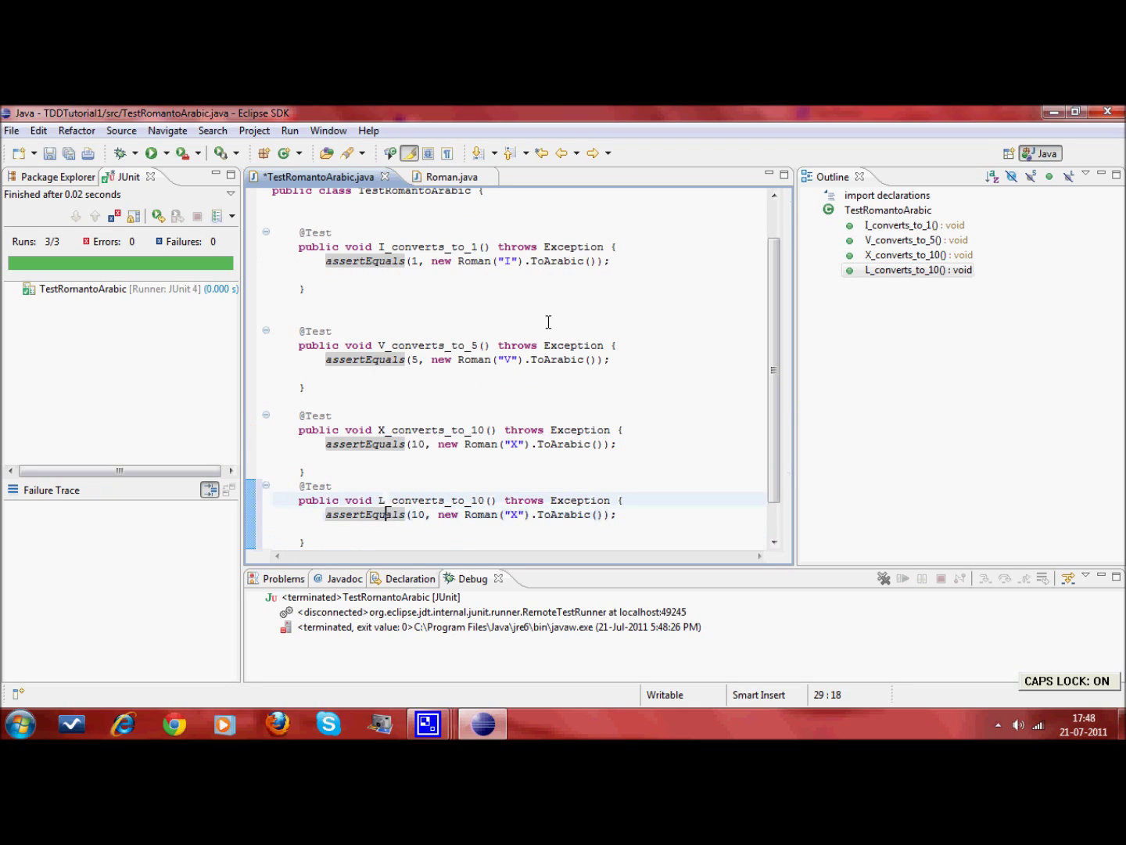
{"action": "key", "text": "ctrl+Right"}
{"action": "key", "text": "ctrl+Right"}
{"action": "key", "text": "shift+ctrl+Right"}
{"action": "type", "text": "50"}
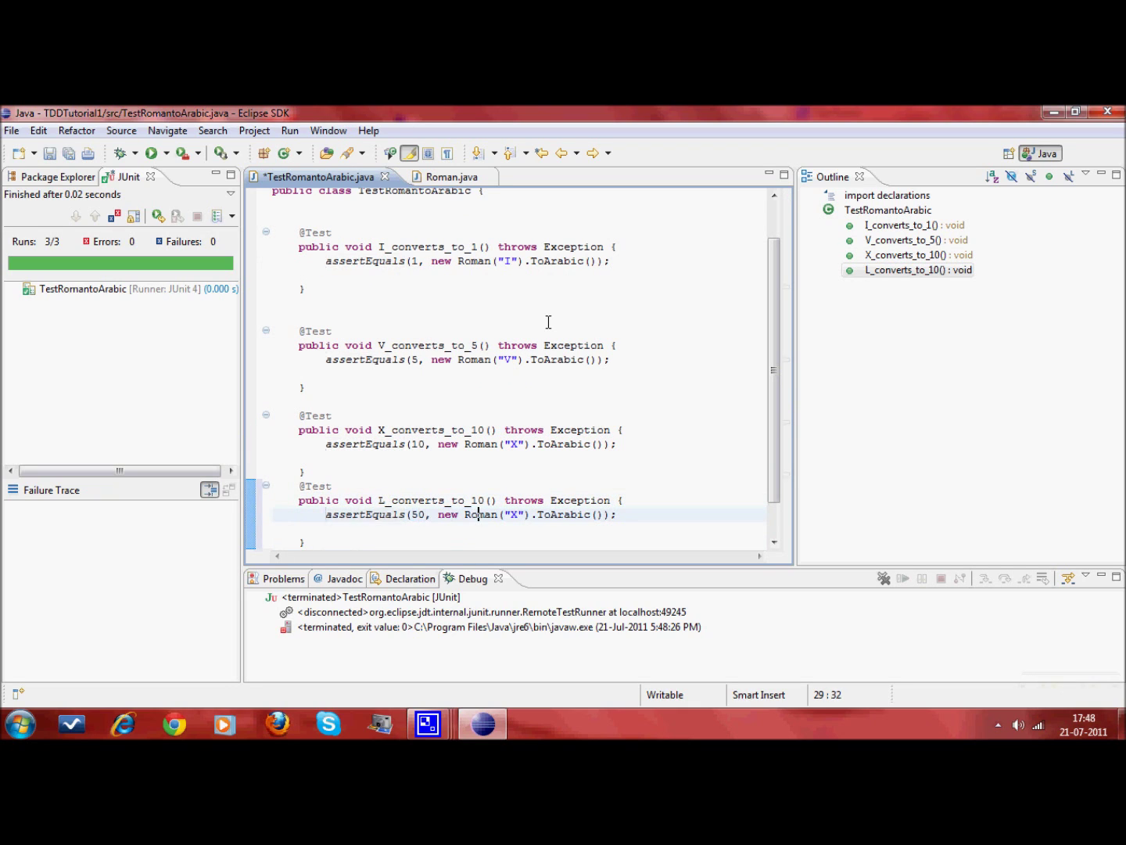
{"action": "key", "text": "ctrl+Right"}
{"action": "key", "text": "ctrl+Right"}
{"action": "key", "text": "ctrl+Right"}
{"action": "key", "text": "shift+Right"}
{"action": "key", "text": "Caps_Lock"}
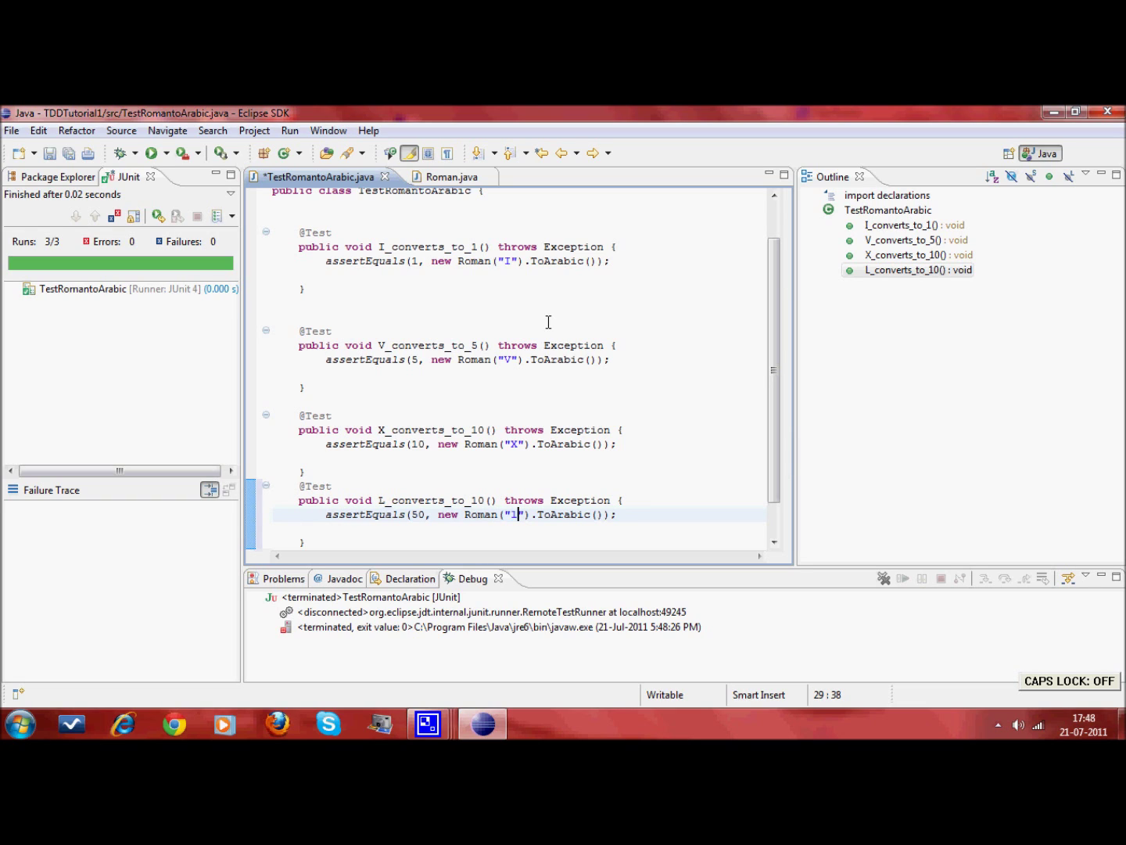
{"action": "key", "text": "Caps_Lock"}
{"action": "type", "text": "L"}
{"action": "key", "text": "Right"}
{"action": "key", "text": "Up"}
{"action": "key", "text": "ctrl+Left"}
{"action": "key", "text": "ctrl+Left"}
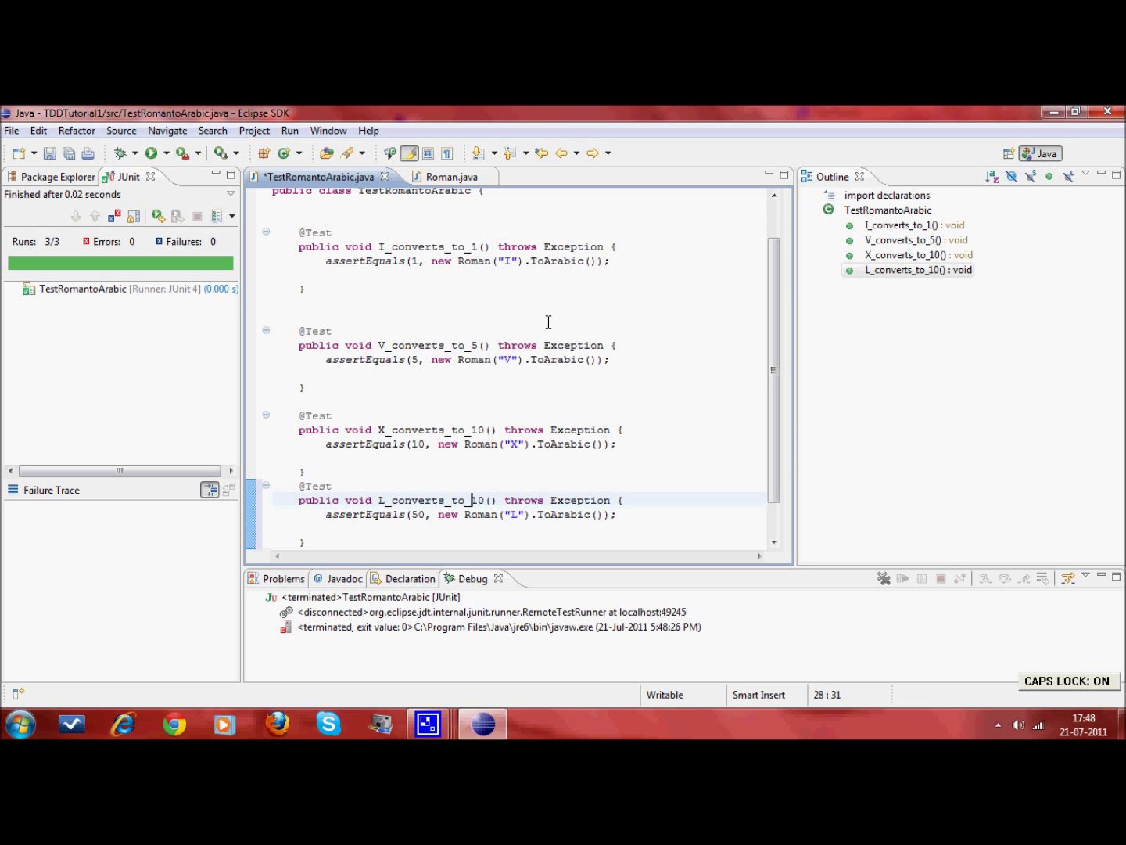
{"action": "key", "text": "shift+Right"}
{"action": "type", "text": "5"}
{"action": "key", "text": "ctrl+s"}
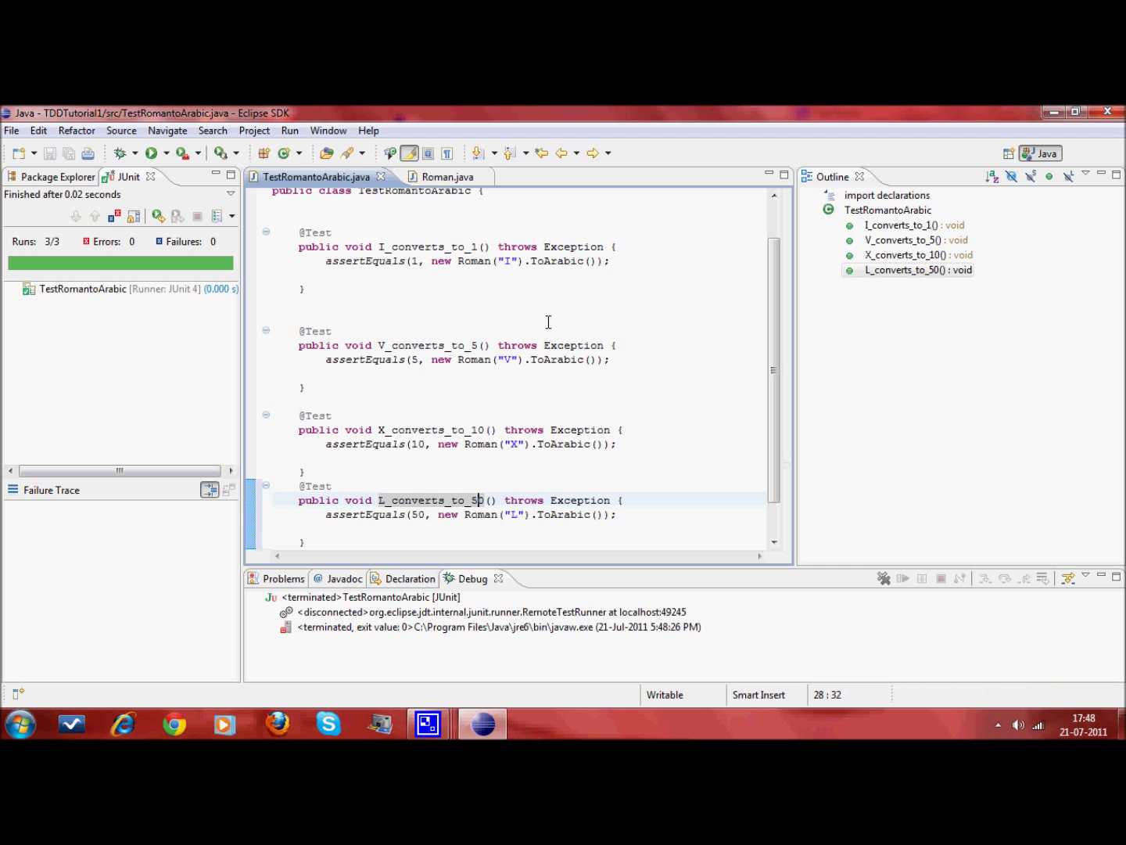
Step: Run the new test, add L(50) to the Digit enum, save, and rerun all tests
{"action": "key", "text": "alt+shift+x"}
{"action": "key", "text": "t"}
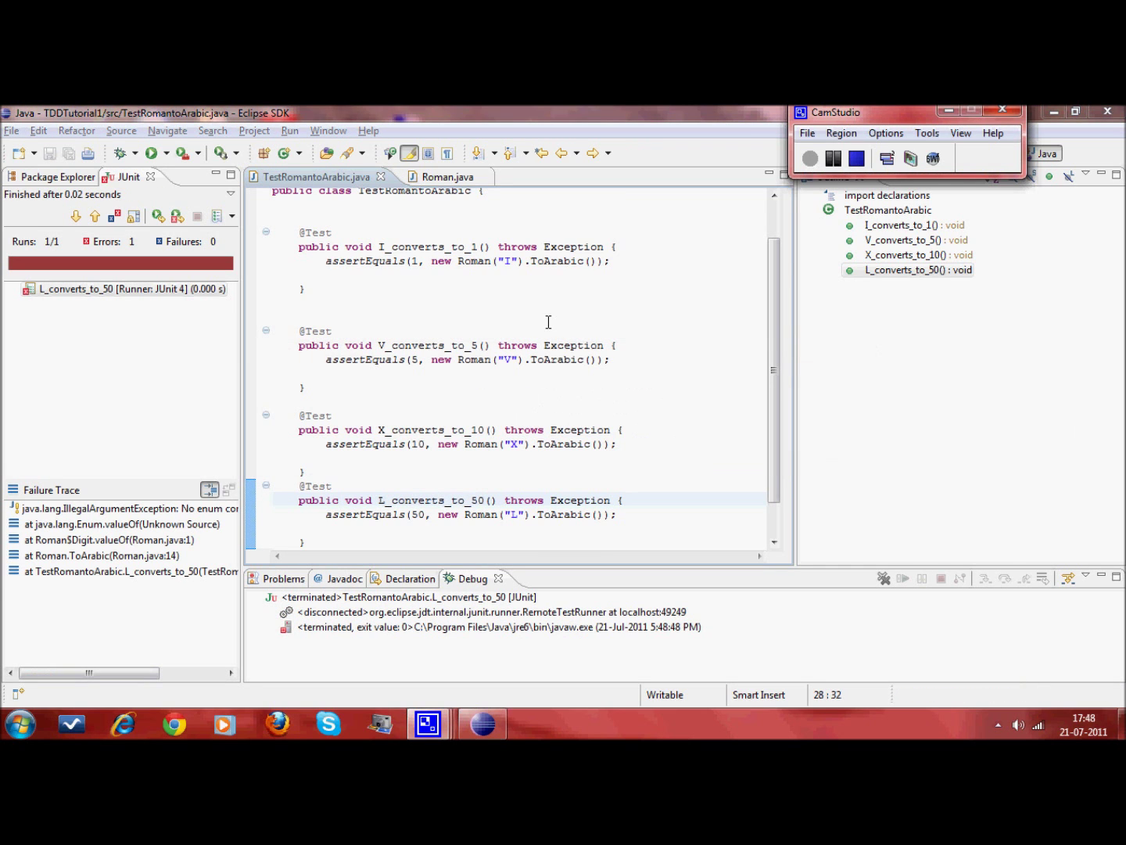
{"action": "left_click", "coordinate": [548, 321]}
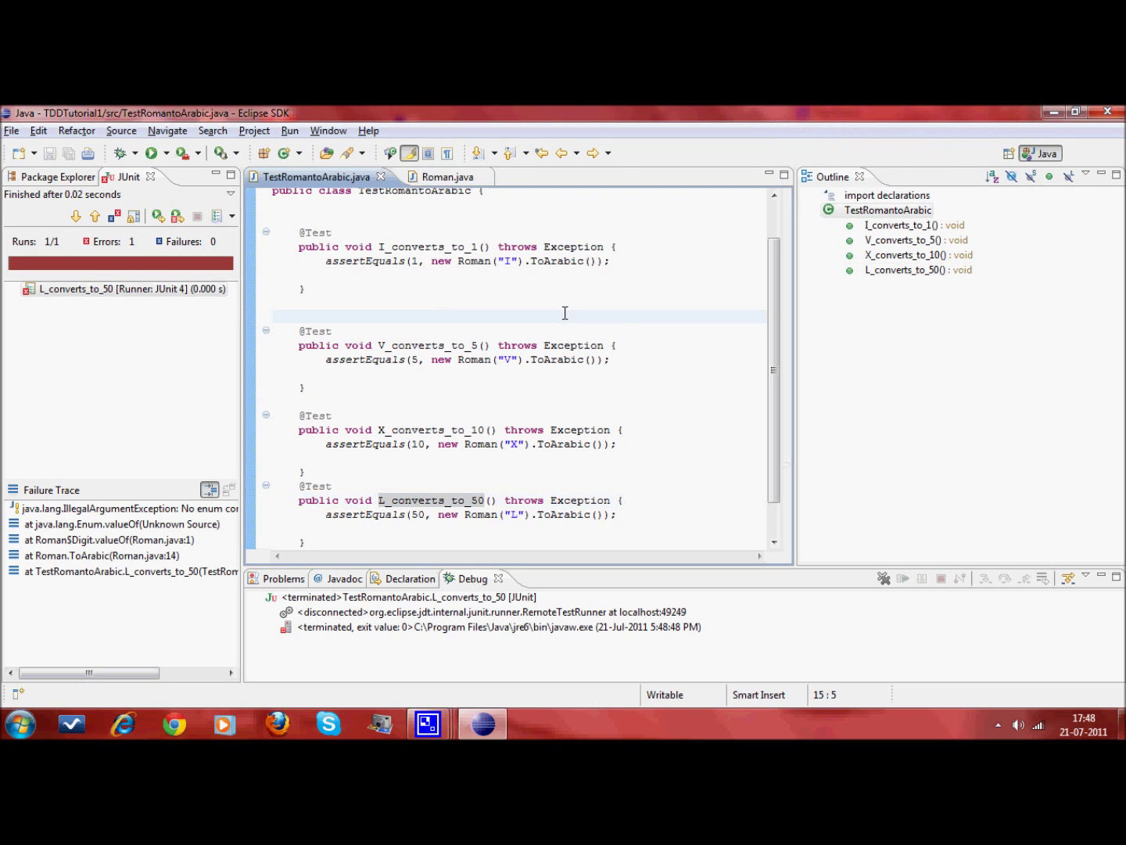
{"action": "key", "text": "ctrl+Page_Down"}
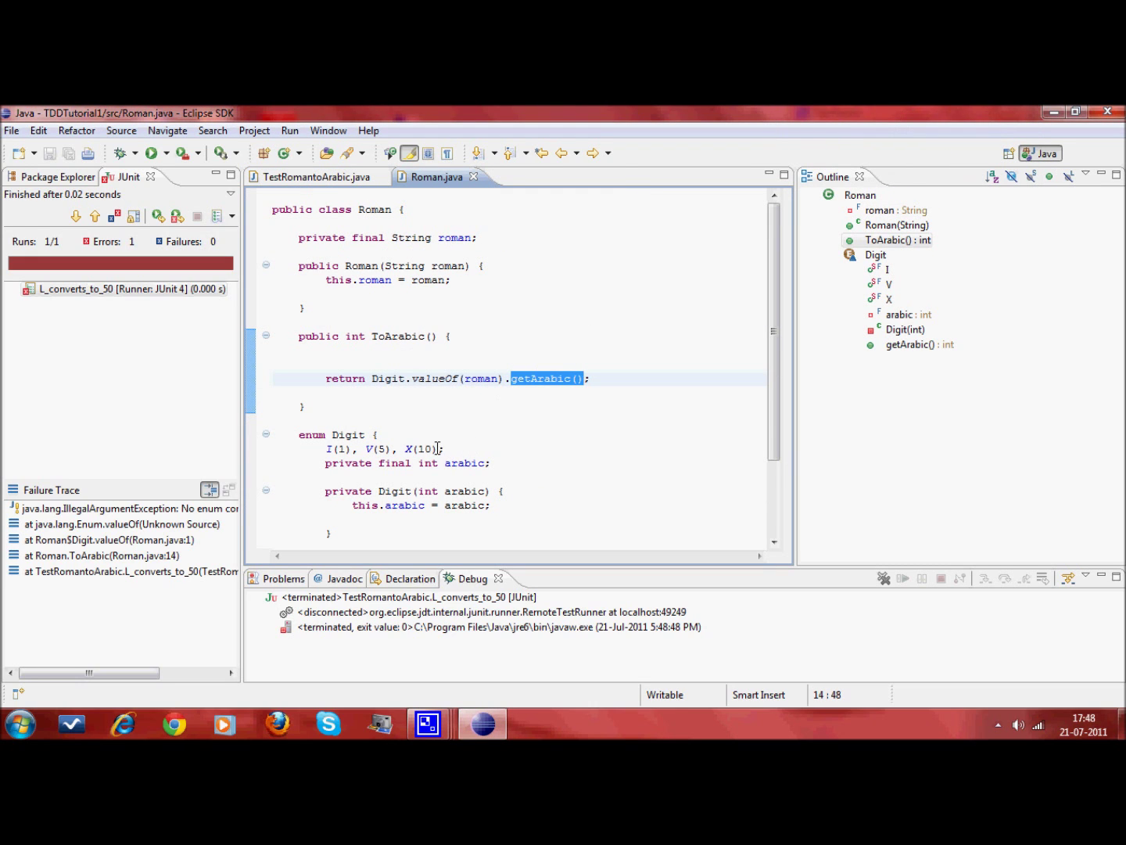
{"action": "left_click", "coordinate": [436, 449]}
{"action": "key", "text": "End"}
{"action": "type", "text": ",l"}
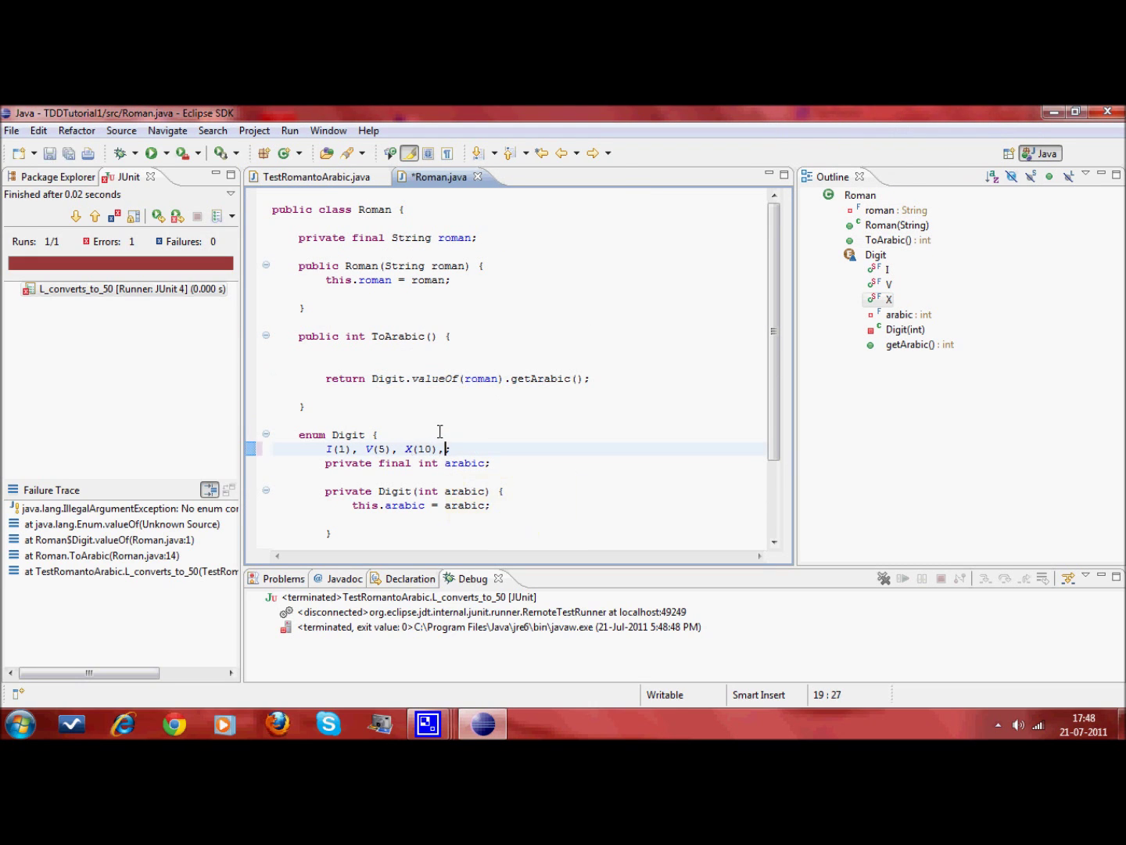
{"action": "type", "text": "(5"}
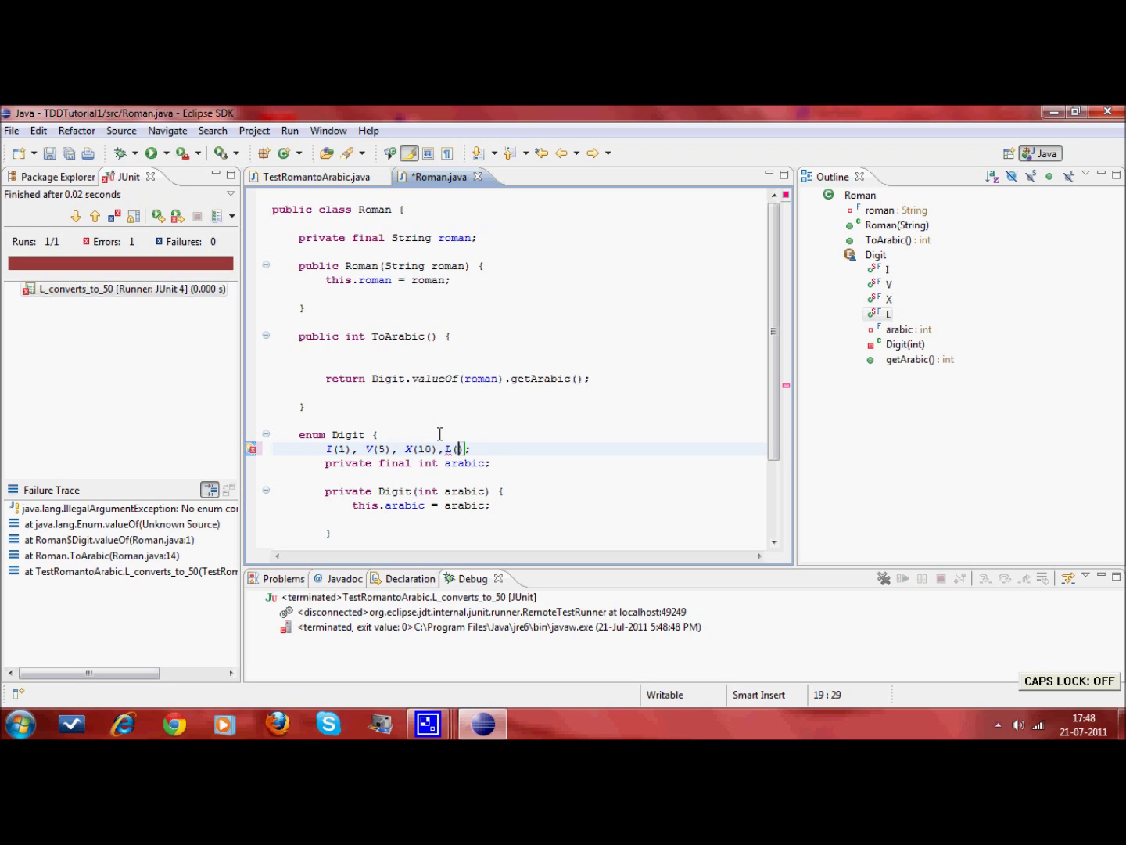
{"action": "type", "text": "0"}
{"action": "key", "text": "ctrl+s"}
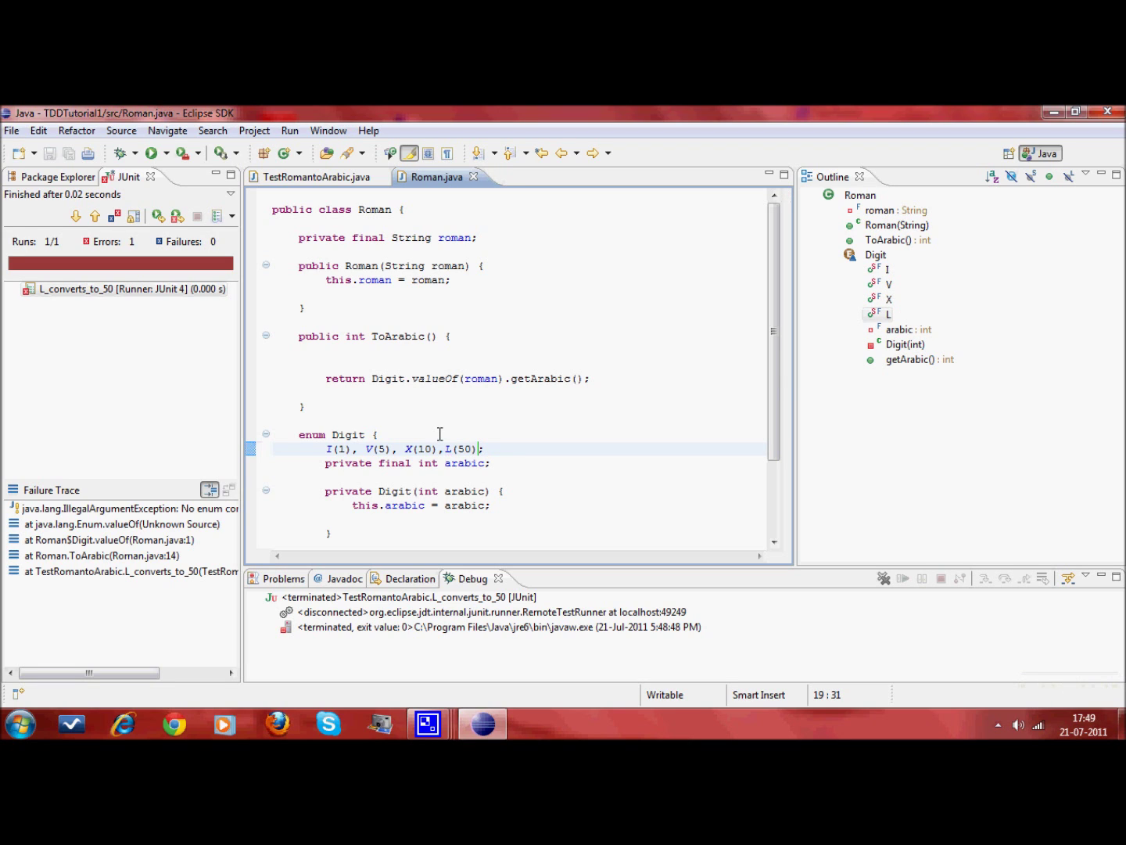
{"action": "key", "text": "ctrl+F6"}
{"action": "key", "text": "ctrl+F11"}
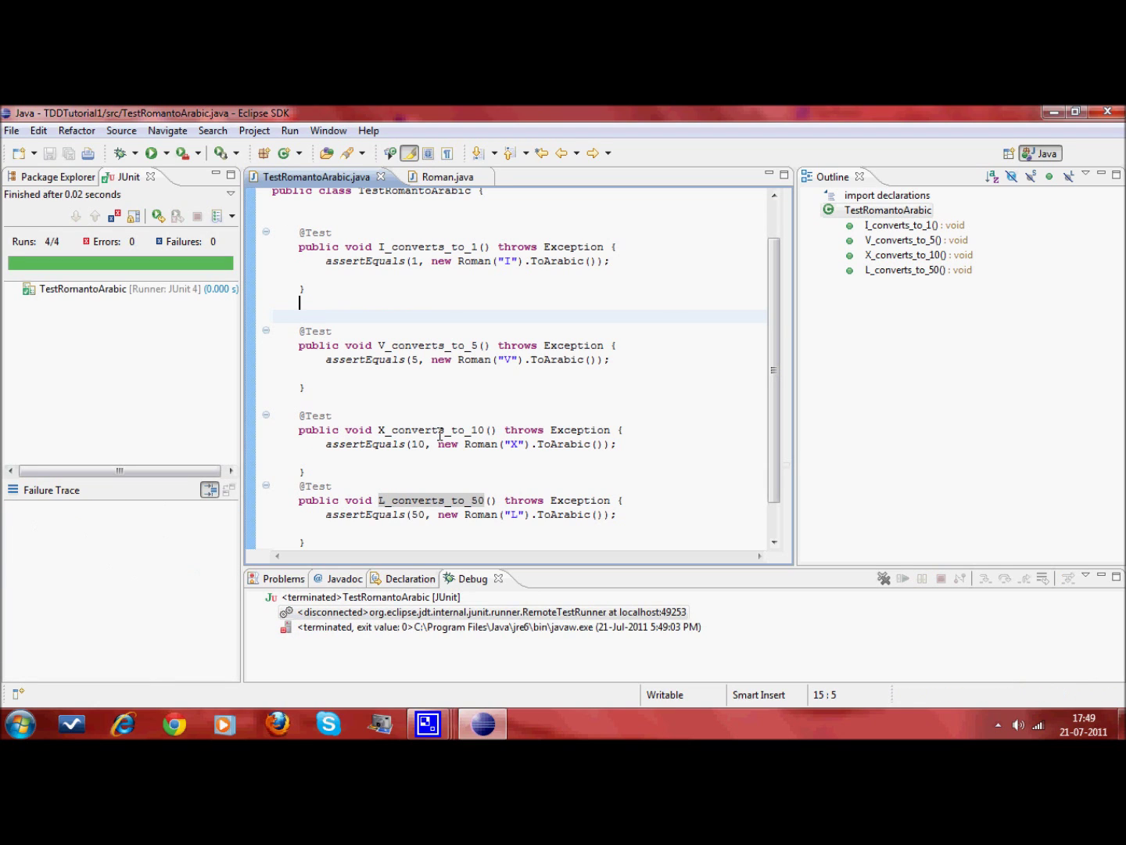
Step: Duplicate the first test method in the test class
{"action": "key", "text": "Up"}
{"action": "key", "text": "Up"}
{"action": "key", "text": "Up"}
{"action": "key", "text": "Up"}
{"action": "key", "text": "Up"}
{"action": "key", "text": "Up"}
{"action": "key", "text": "shift+Down"}
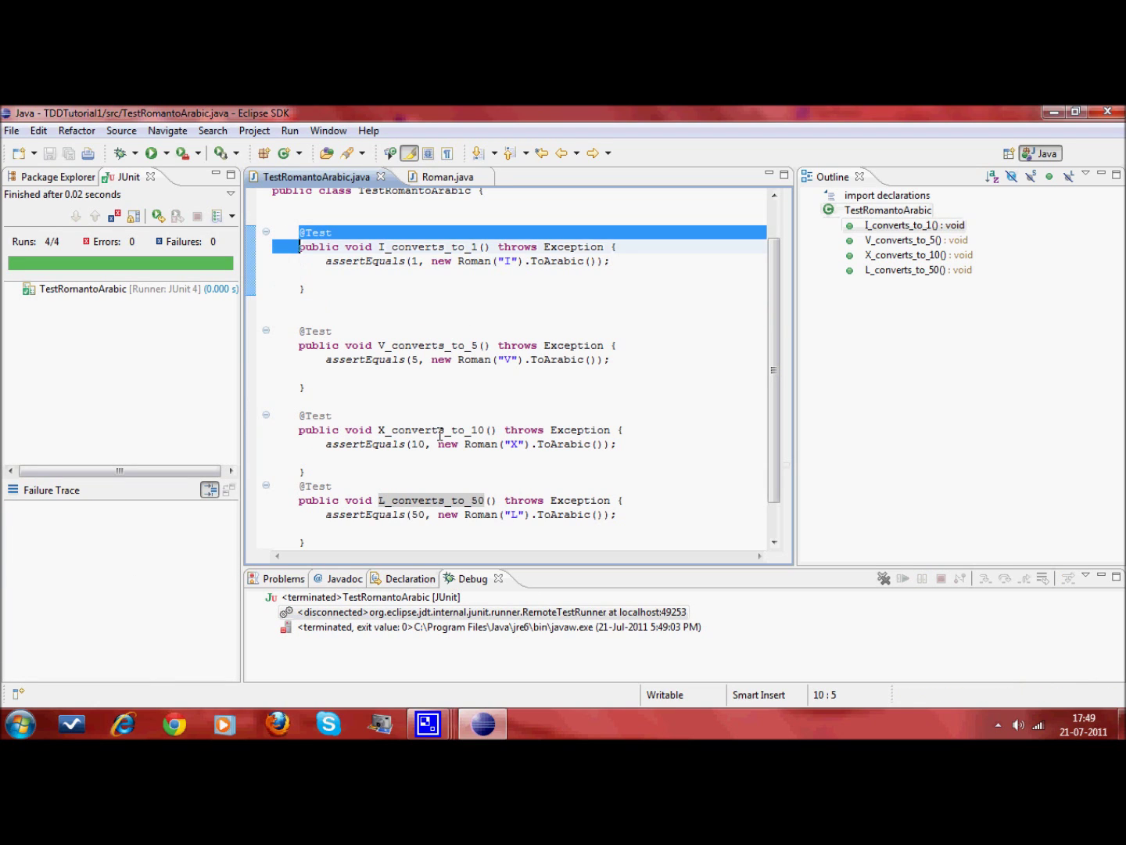
{"action": "key", "text": "shift+Down"}
{"action": "key", "text": "shift+Down"}
{"action": "key", "text": "shift+Down"}
{"action": "key", "text": "shift+Down"}
{"action": "key", "text": "ctrl+c"}
{"action": "key", "text": "Down"}
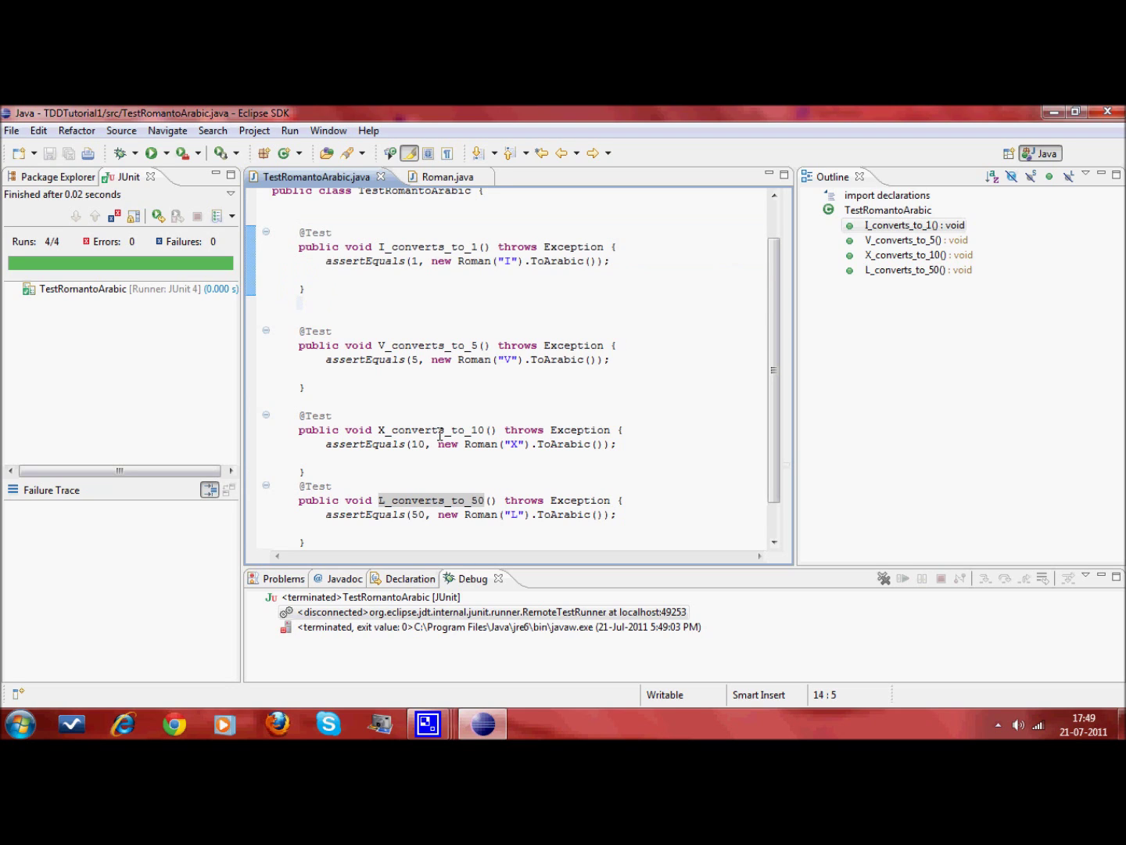
{"action": "key", "text": "ctrl+v"}
{"action": "key", "text": "Down"}
{"action": "key", "text": "ctrl+Right"}
{"action": "key", "text": "ctrl+Right"}
{"action": "key", "text": "Right"}
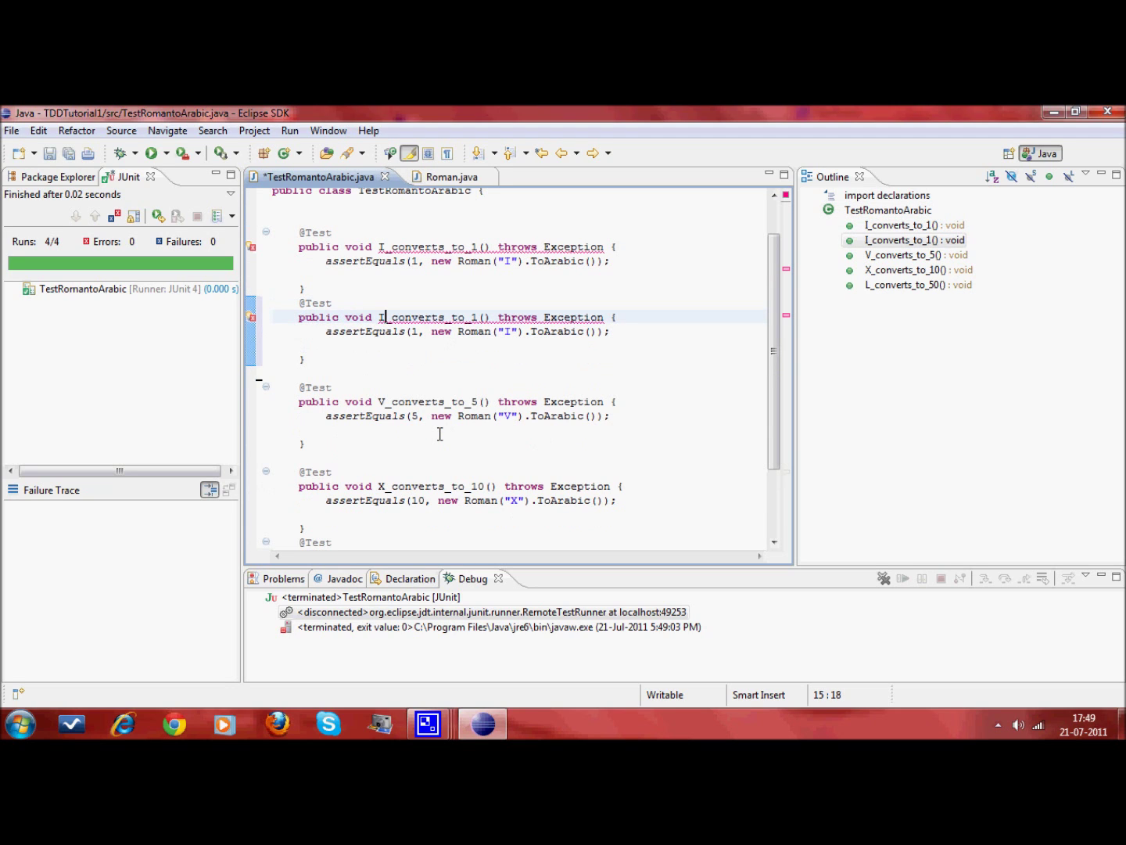
{"action": "type", "text": "I"}
Step: Rename the copy II_converts_to_2, expecting 2 from "II", and save the test file
{"action": "key", "text": "Down"}
{"action": "key", "text": "Down"}
{"action": "key", "text": "Down"}
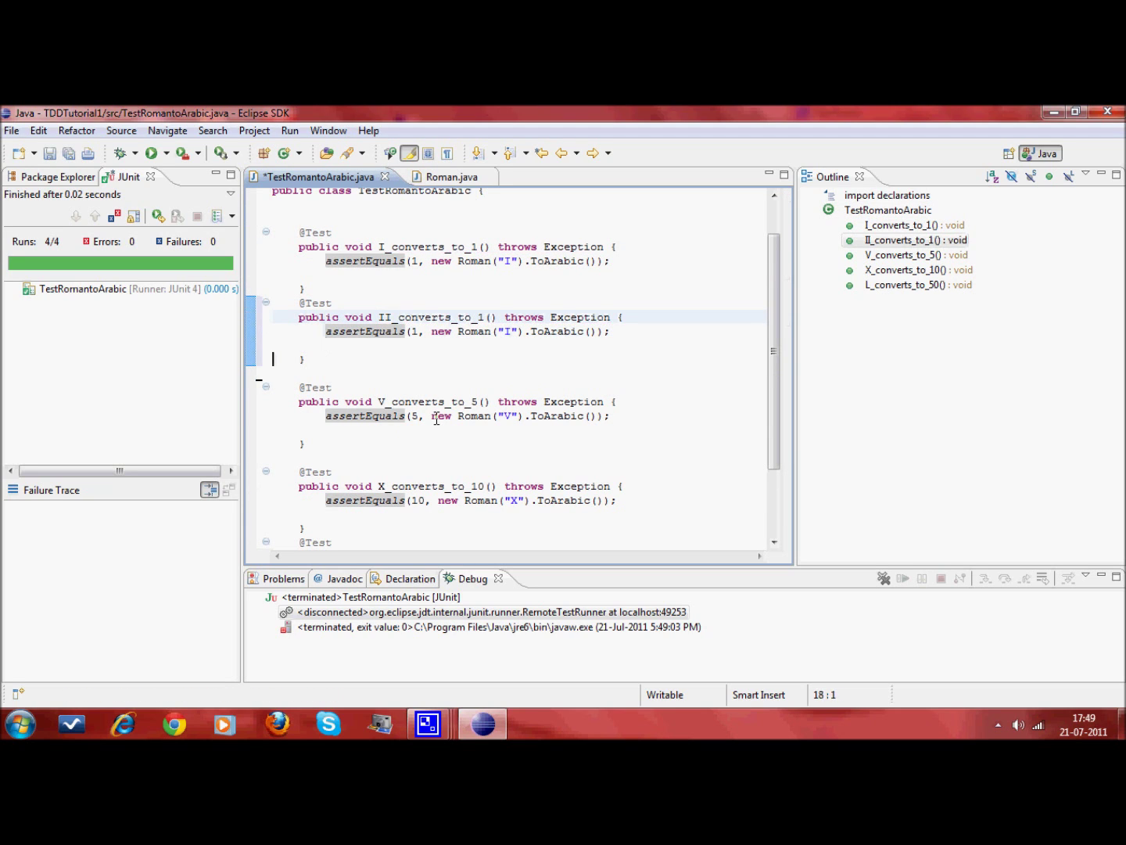
{"action": "key", "text": "Up"}
{"action": "key", "text": "Up"}
{"action": "key", "text": "ctrl+Right"}
{"action": "key", "text": "ctrl+Right"}
{"action": "key", "text": "ctrl+Right"}
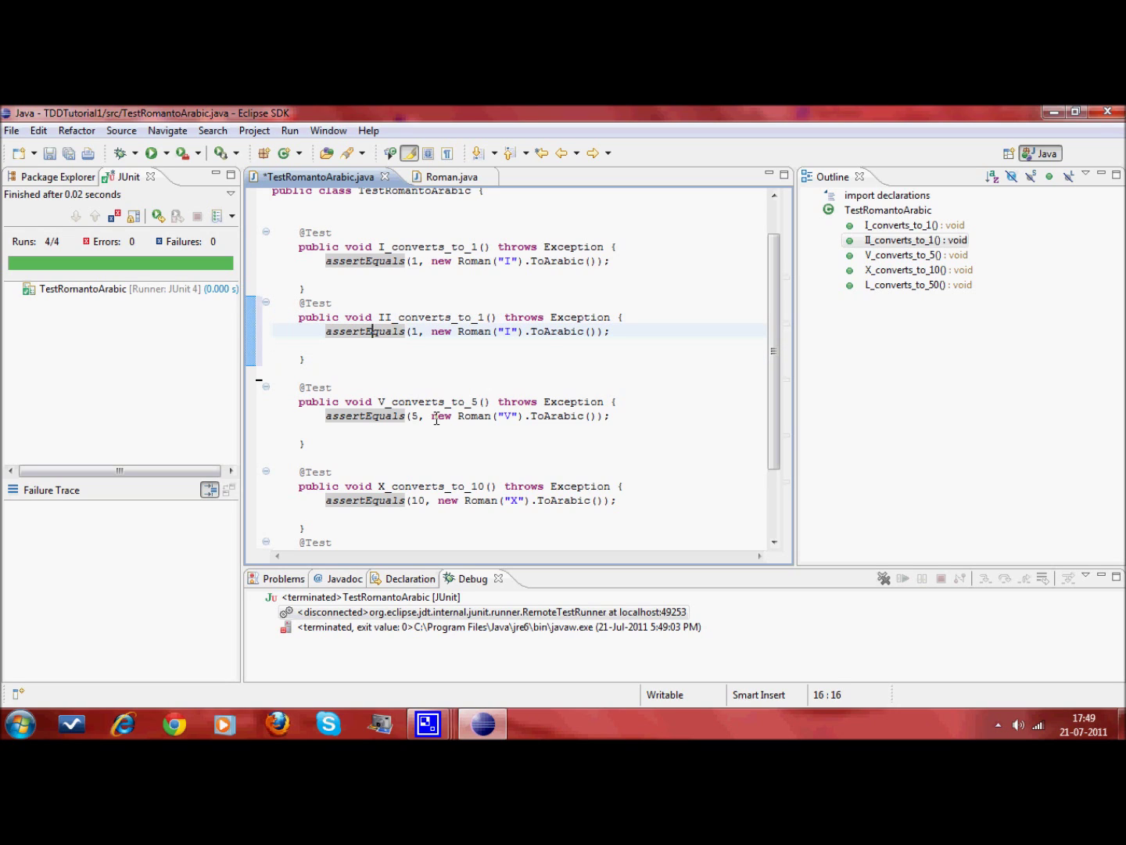
{"action": "key", "text": "ctrl+Right"}
{"action": "key", "text": "shift+Right"}
{"action": "type", "text": "2"}
{"action": "key", "text": "ctrl+Right"}
{"action": "key", "text": "ctrl+Right"}
{"action": "key", "text": "ctrl+Right"}
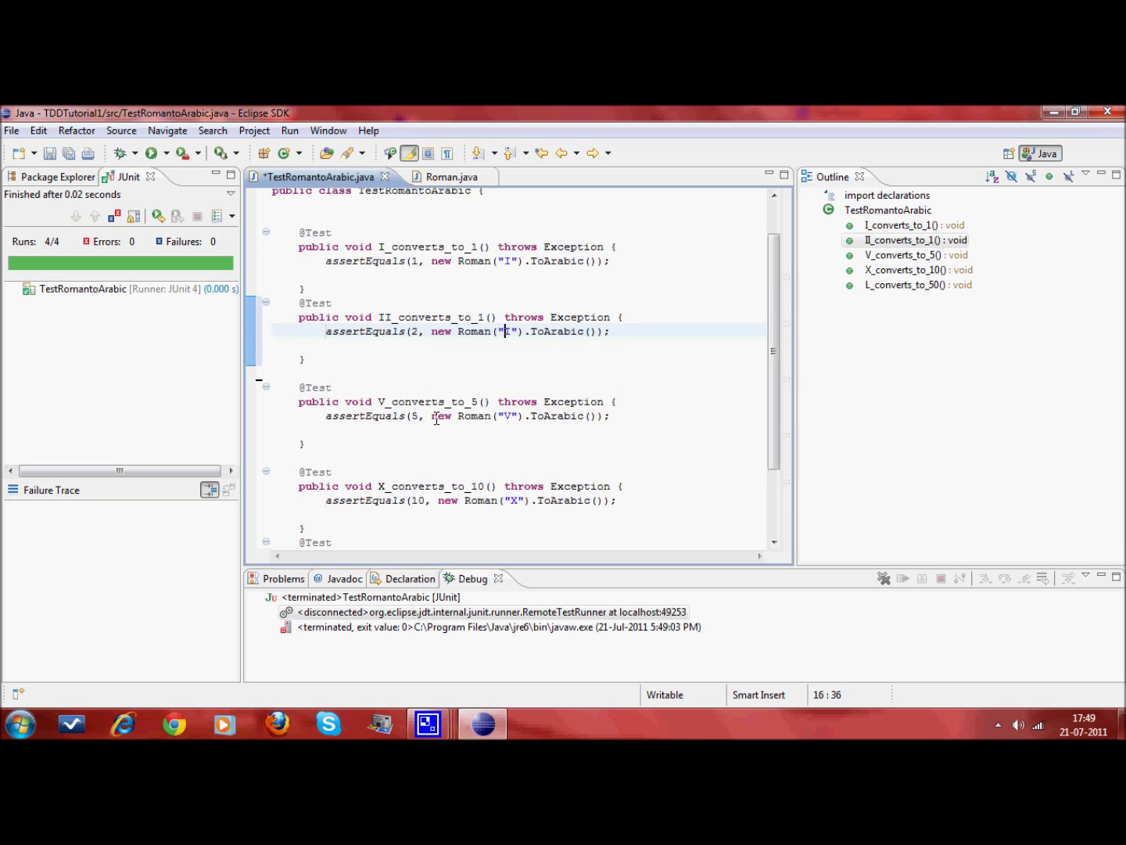
{"action": "type", "text": "I"}
{"action": "key", "text": "Up"}
{"action": "key", "text": "ctrl+Left"}
{"action": "key", "text": "ctrl+Left"}
{"action": "key", "text": "ctrl+Left"}
{"action": "key", "text": "shift+Left"}
{"action": "type", "text": "2"}
{"action": "key", "text": "ctrl+s"}
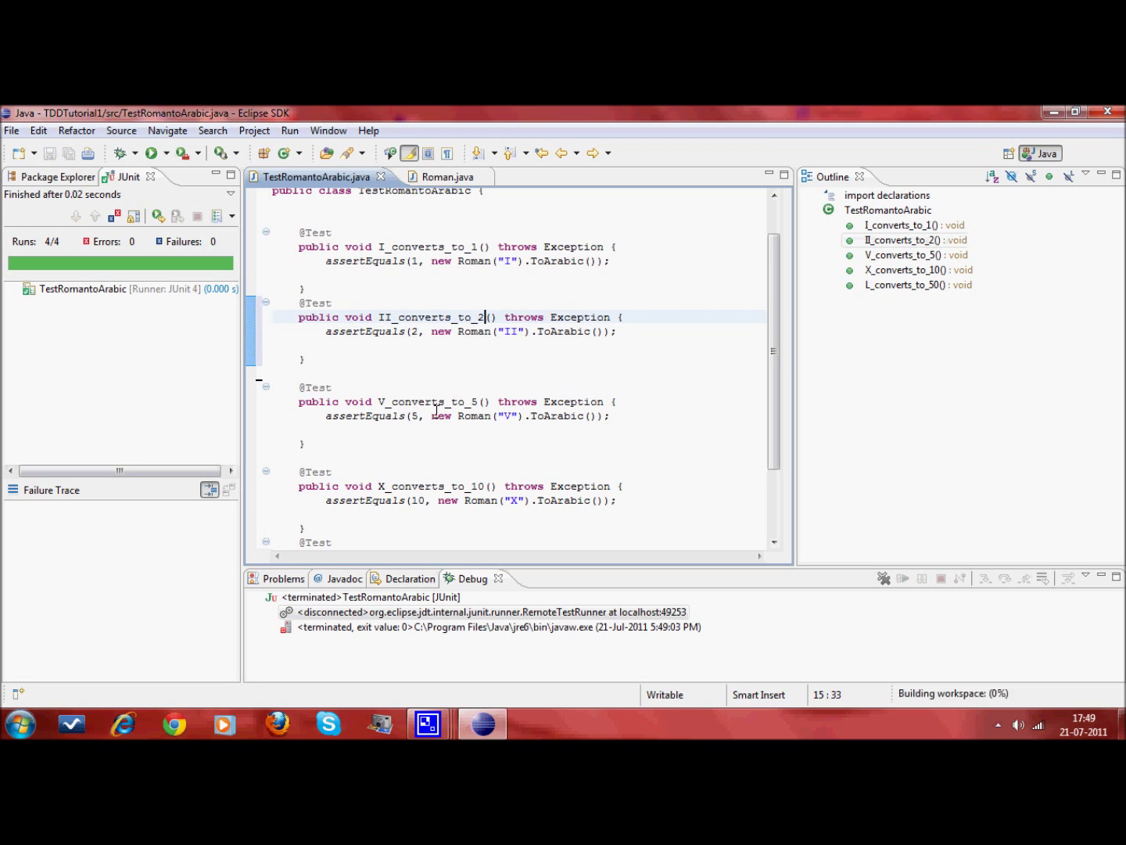
Step: Select the Digit lookup expression in ToArabic's return statement in Roman.java
{"action": "key", "text": "ctrl+Page_Down"}
{"action": "key", "text": "Up"}
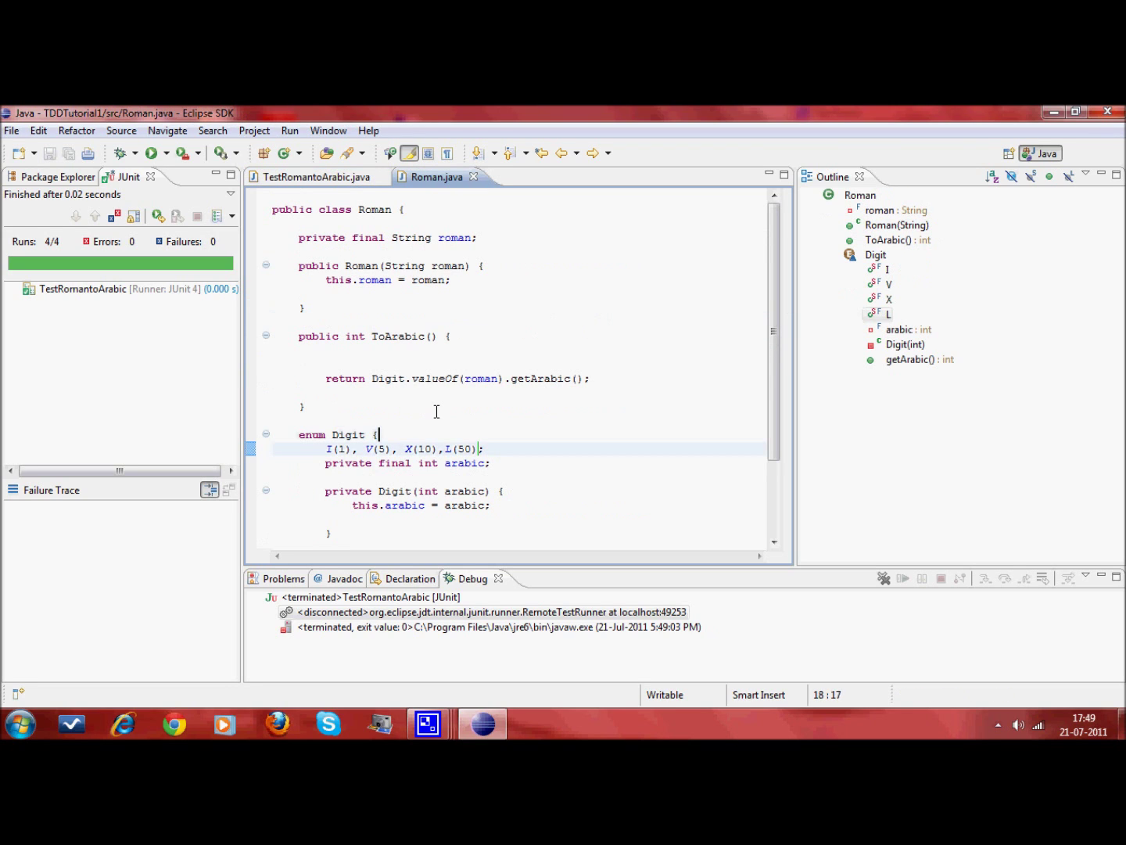
{"action": "key", "text": "Up"}
{"action": "key", "text": "Up"}
{"action": "key", "text": "Up"}
{"action": "key", "text": "Down"}
{"action": "key", "text": "Home"}
{"action": "key", "text": "Up"}
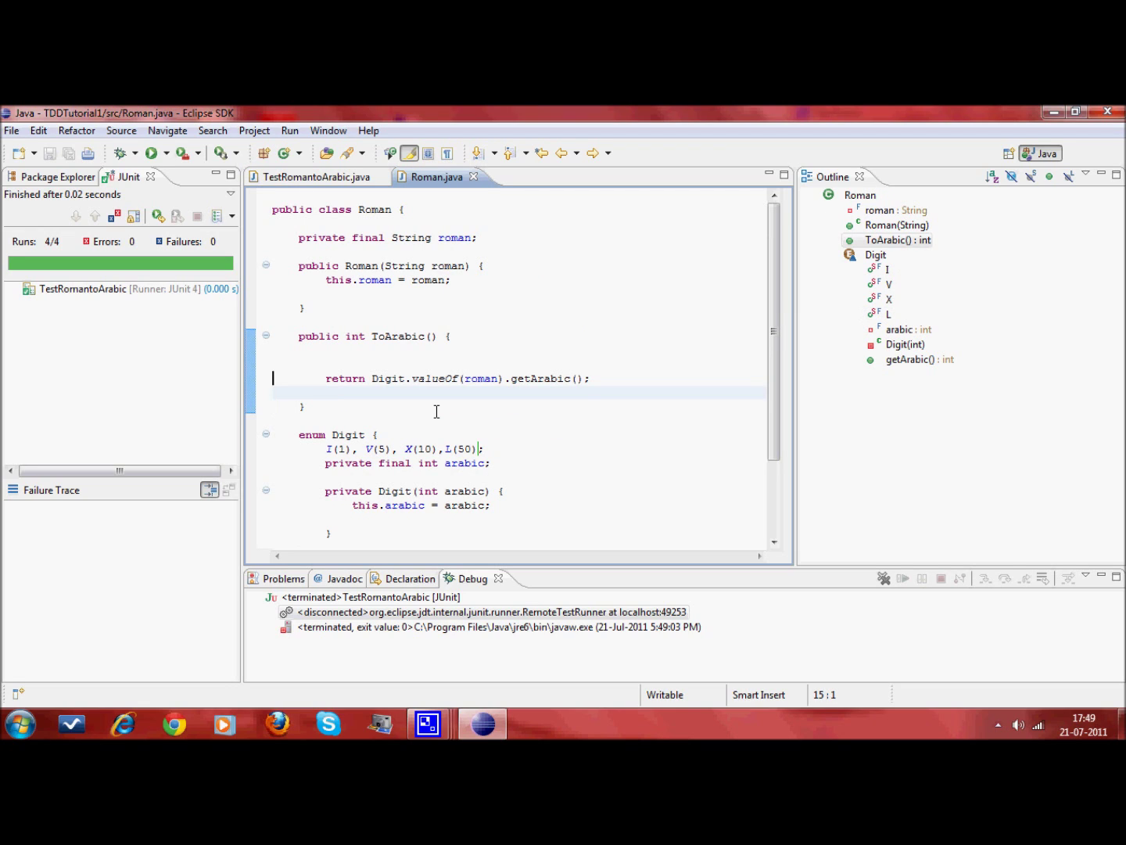
{"action": "key", "text": "Up"}
{"action": "key", "text": "ctrl+Right"}
{"action": "key", "text": "ctrl+Right"}
{"action": "key", "text": "Right"}
{"action": "key", "text": "Left"}
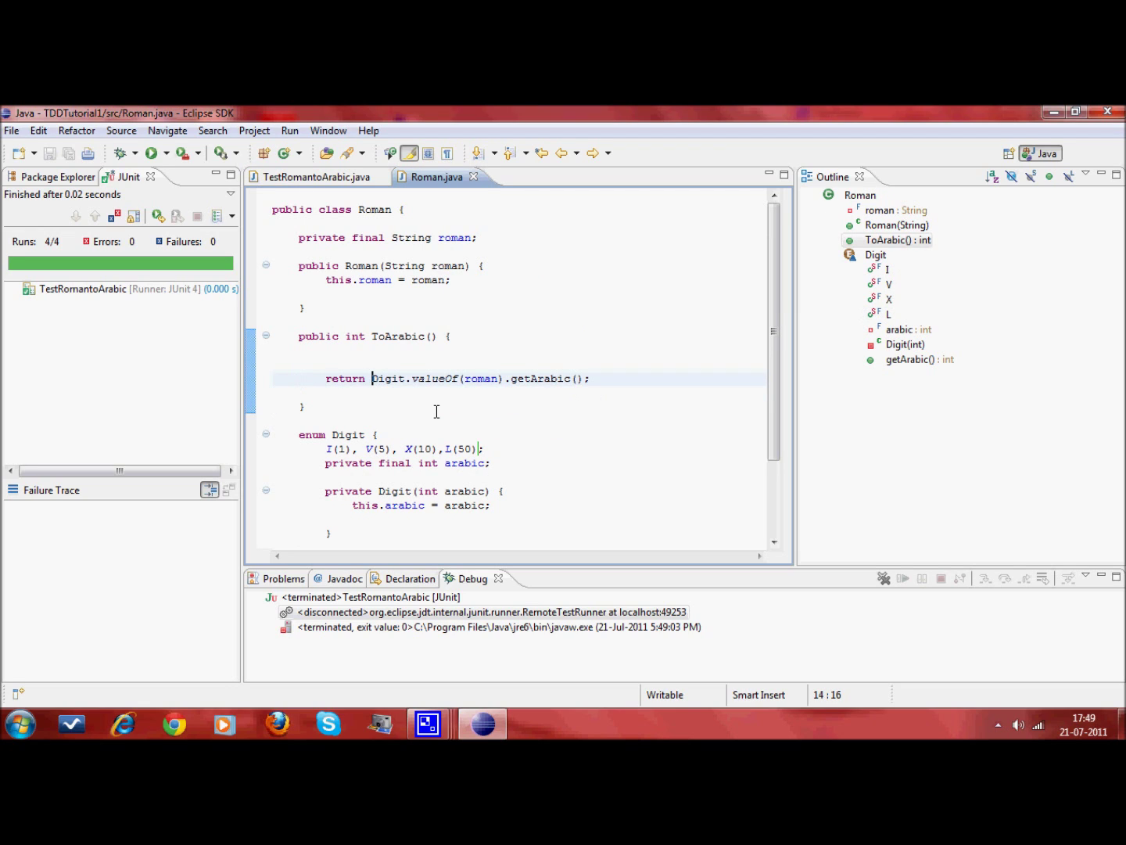
{"action": "key", "text": "shift+End"}
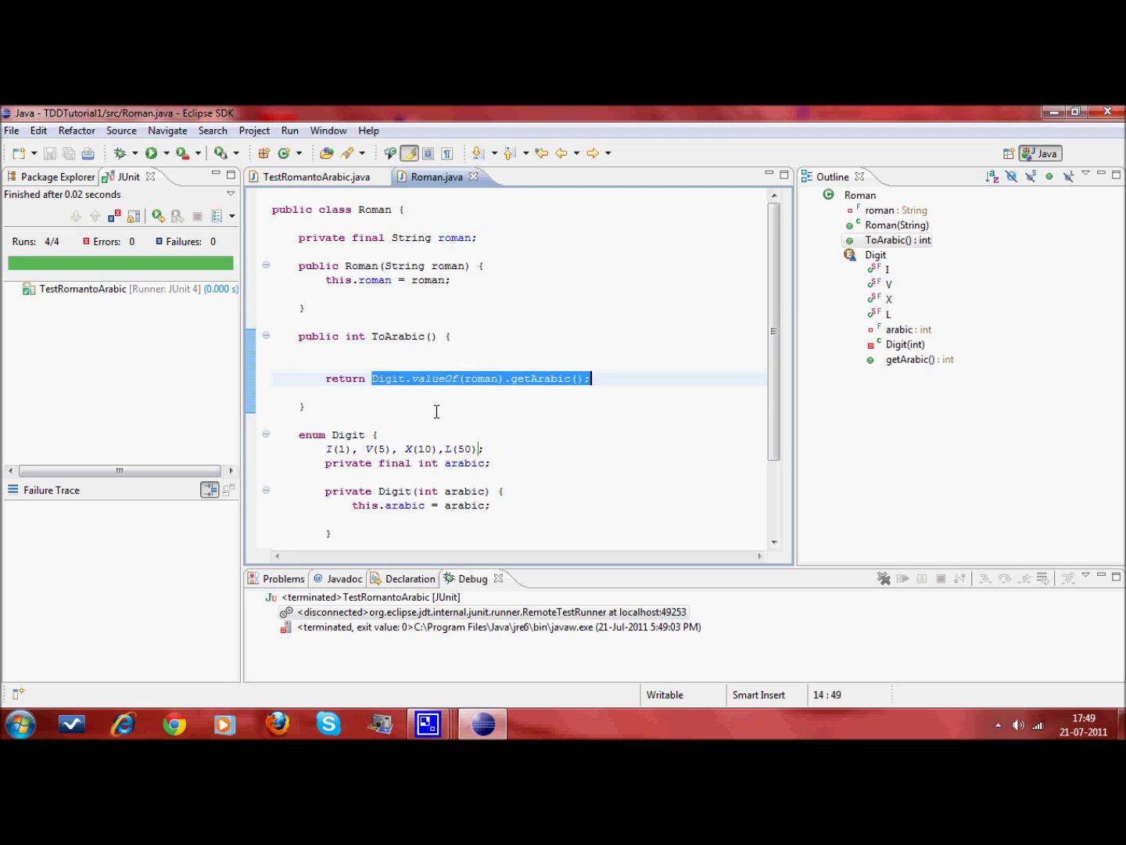
{"action": "key", "text": "shift+Down"}
{"action": "key", "text": "shift+Left"}
{"action": "key", "text": "shift+Left"}
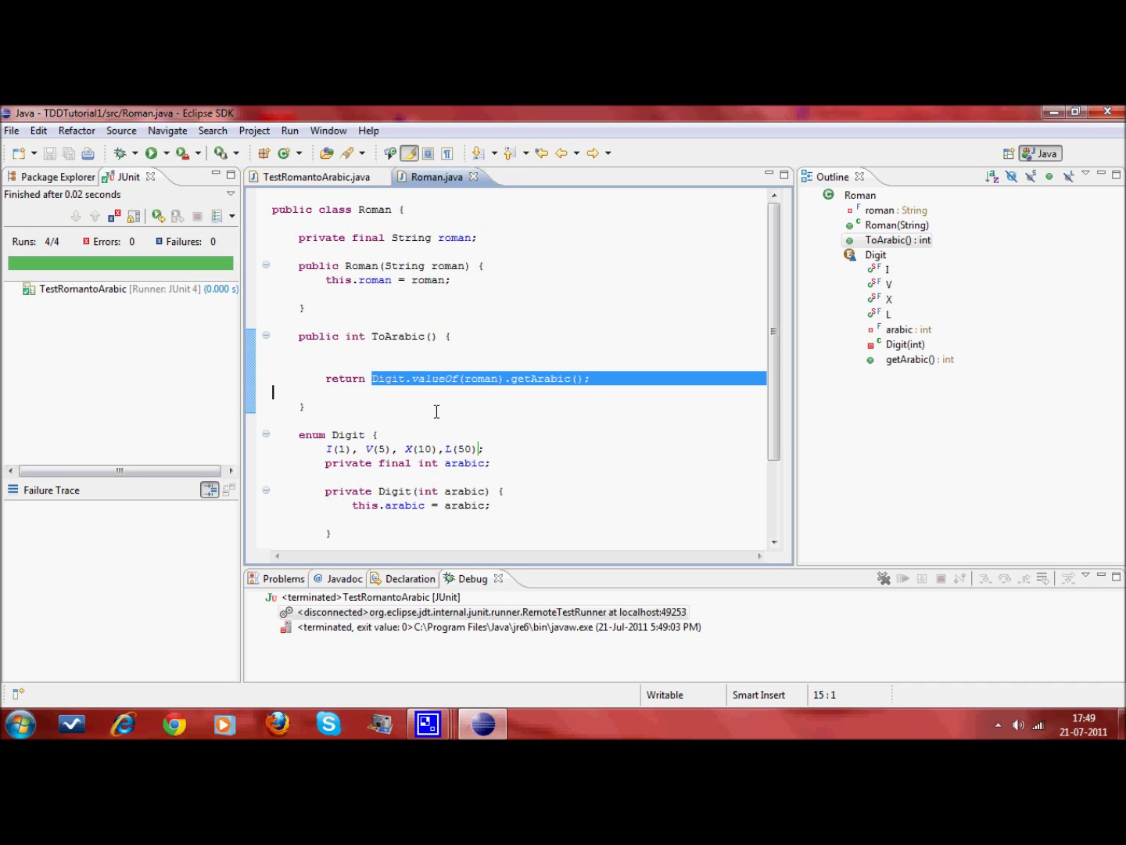
{"action": "key", "text": "shift+Left"}
{"action": "key", "text": "shift+Left"}
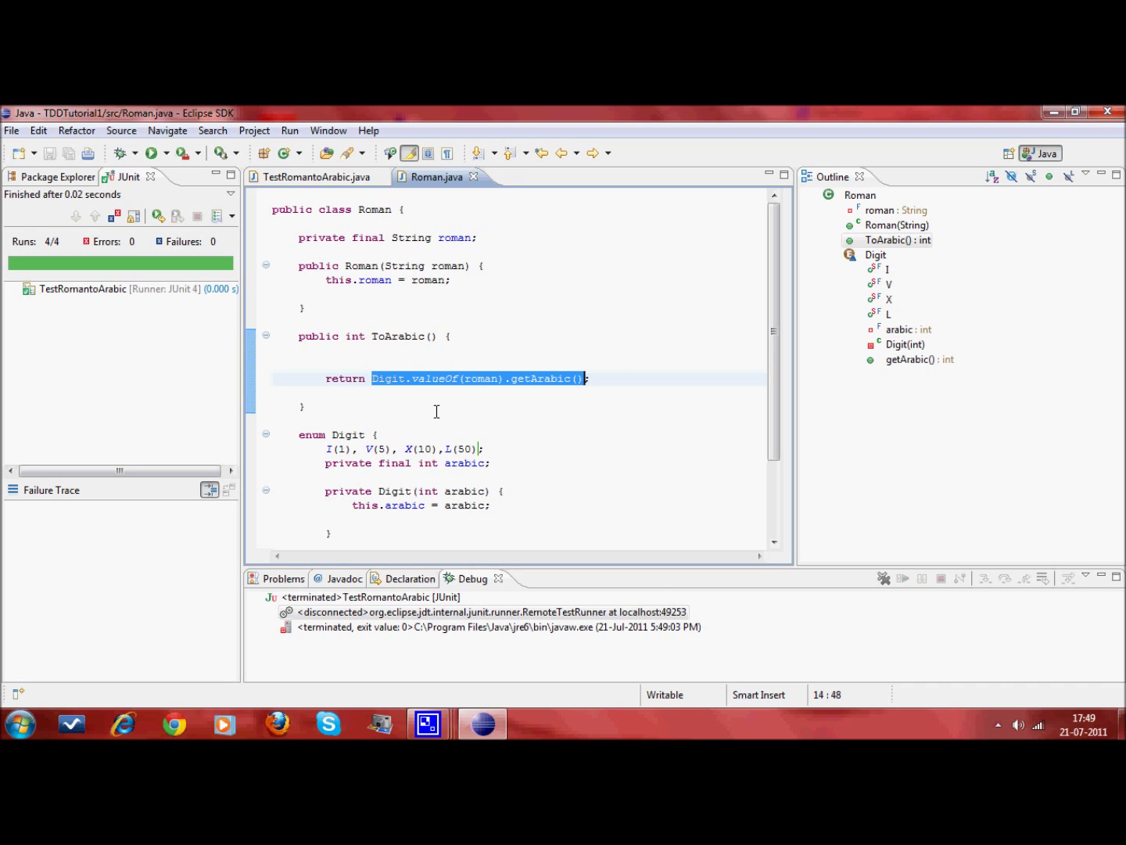
Step: Extract the selected expression into a local variable named arabic
{"action": "key", "text": "ctrl+1"}
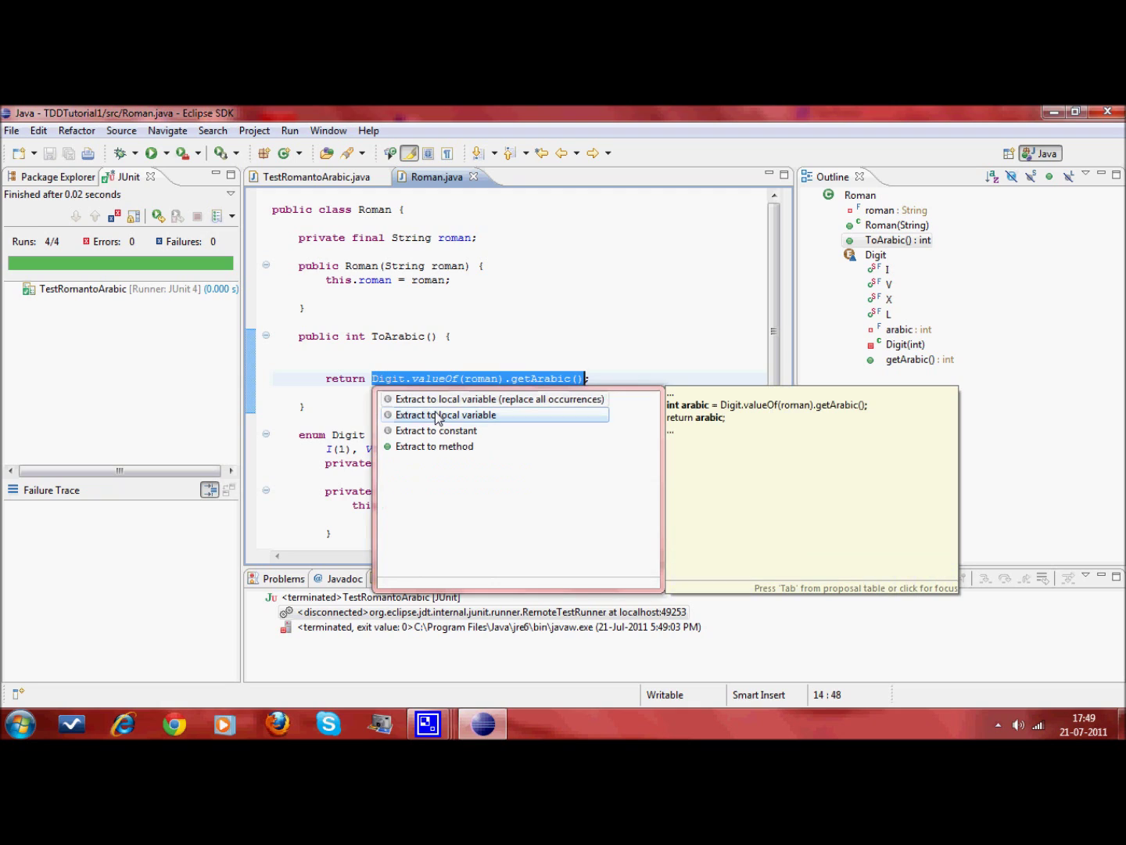
{"action": "double_click", "coordinate": [436, 410]}
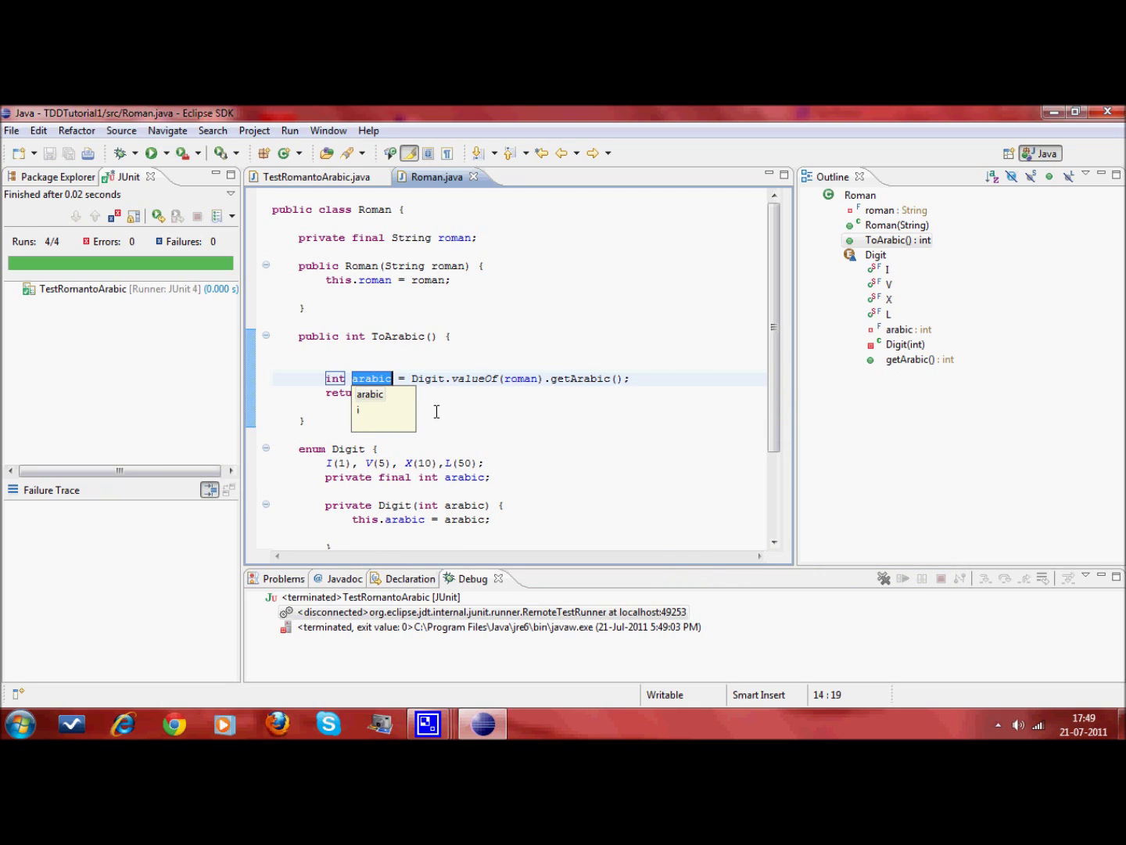
{"action": "key", "text": "Return"}
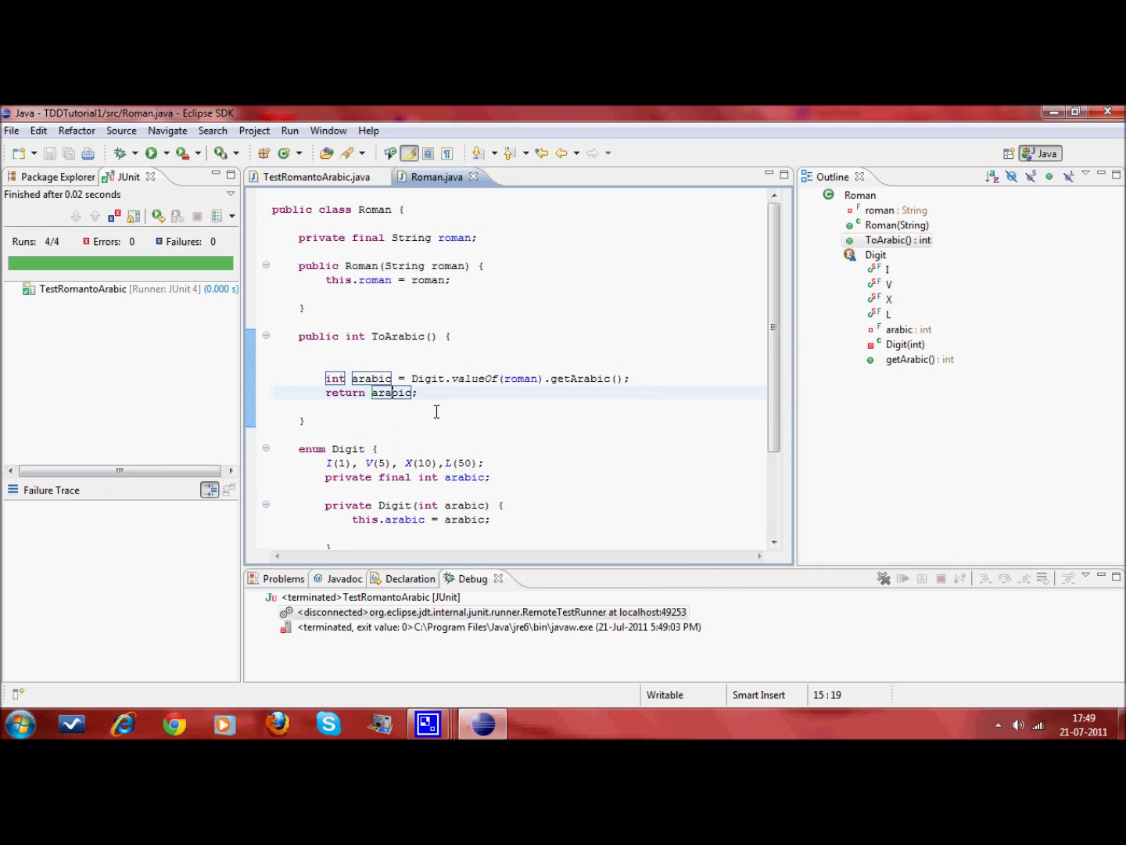
Step: Change the lookup to Digit.valueOf(roman.substring(0, 1)) and save Roman.java
{"action": "key", "text": "Up"}
{"action": "key", "text": "Right"}
{"action": "key", "text": "Right"}
{"action": "key", "text": "Right"}
{"action": "key", "text": "ctrl+Right"}
{"action": "key", "text": "ctrl+Right"}
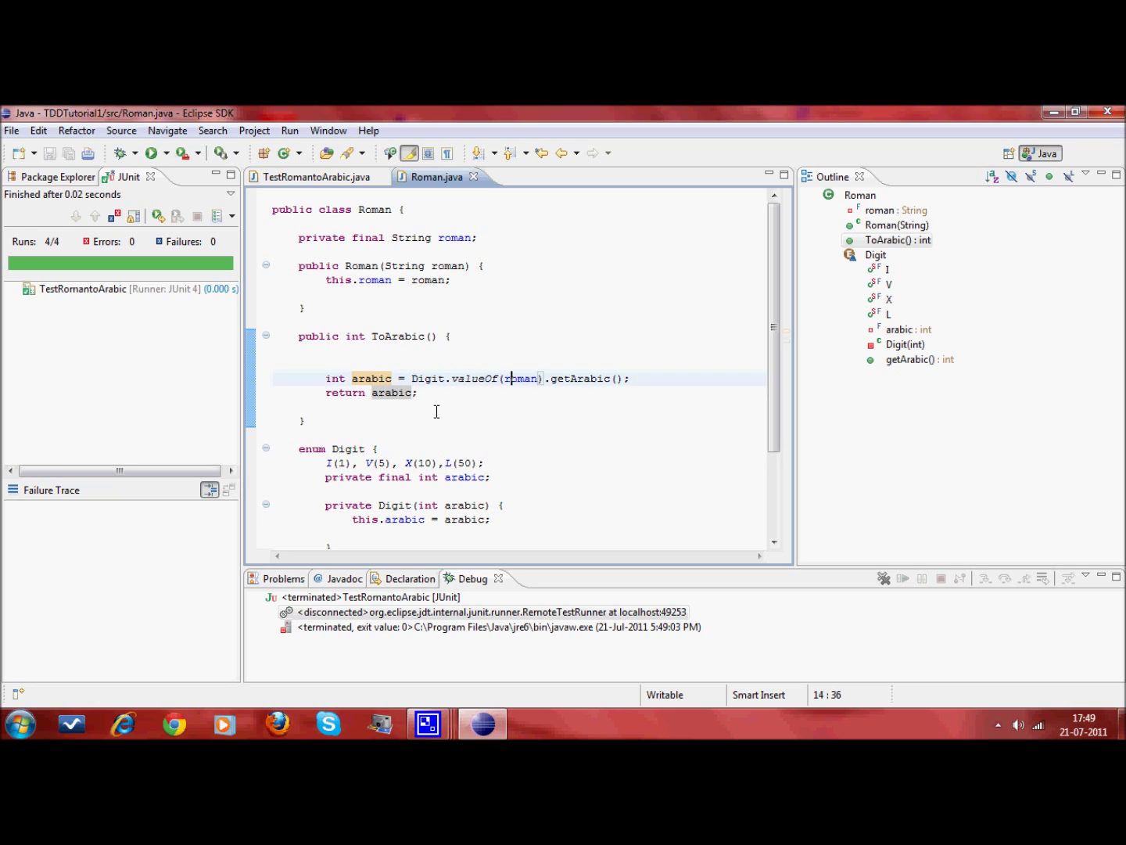
{"action": "key", "text": "Right"}
{"action": "key", "text": "Right"}
{"action": "key", "text": "Right"}
{"action": "type", "text": "."}
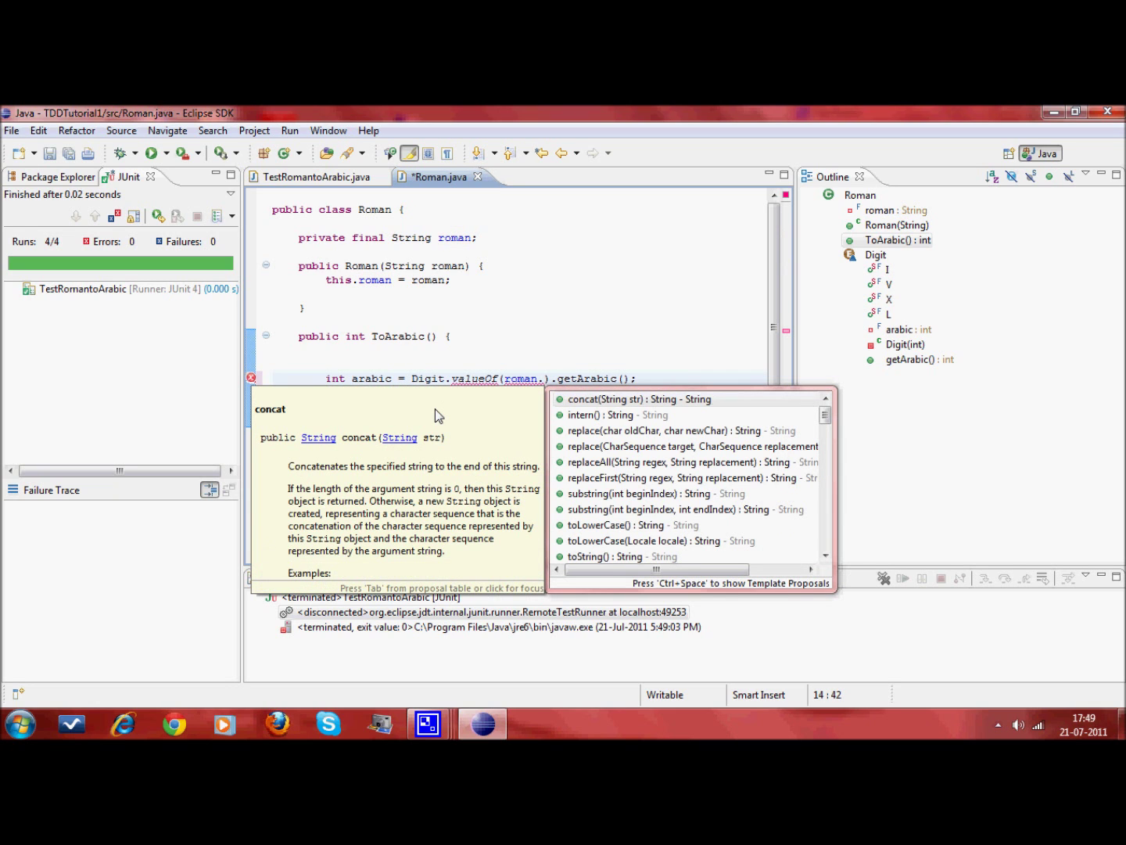
{"action": "type", "text": "su"}
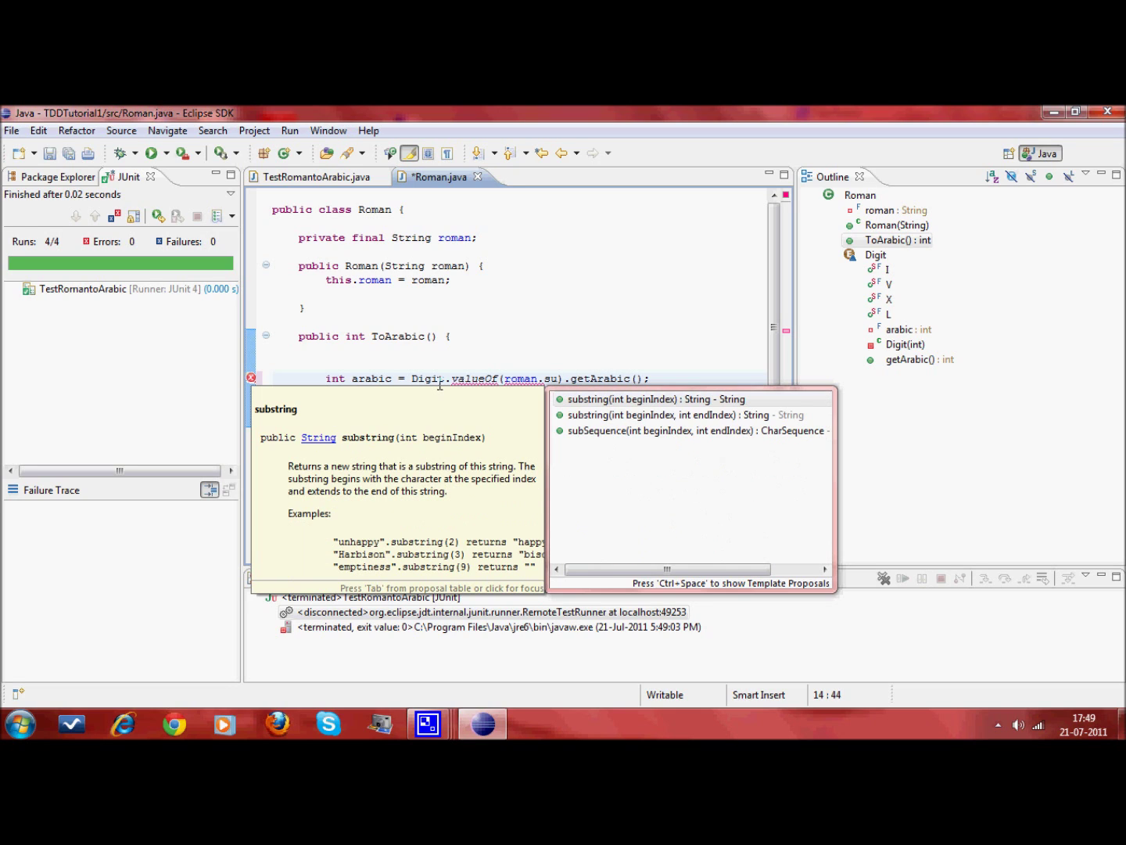
{"action": "key", "text": "Down"}
{"action": "key", "text": "Return"}
{"action": "type", "text": "0, endIndex)"}
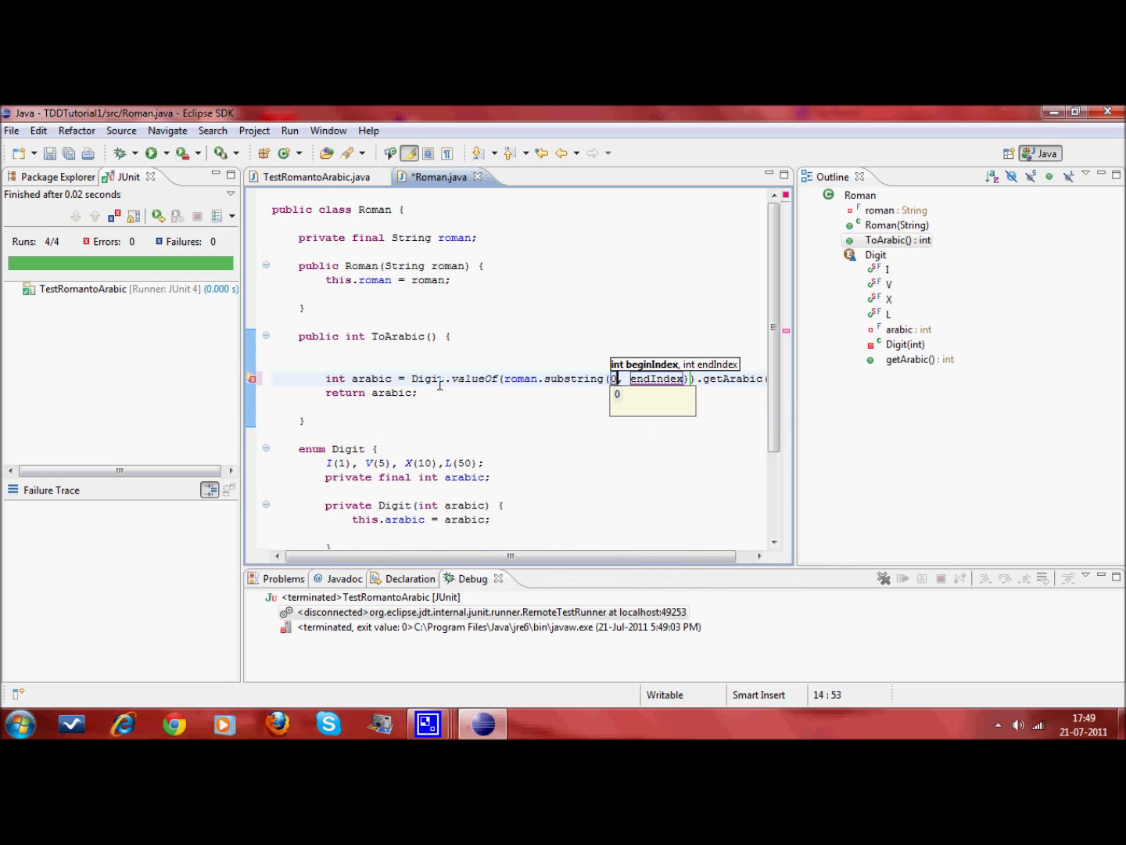
{"action": "key", "text": "Tab"}
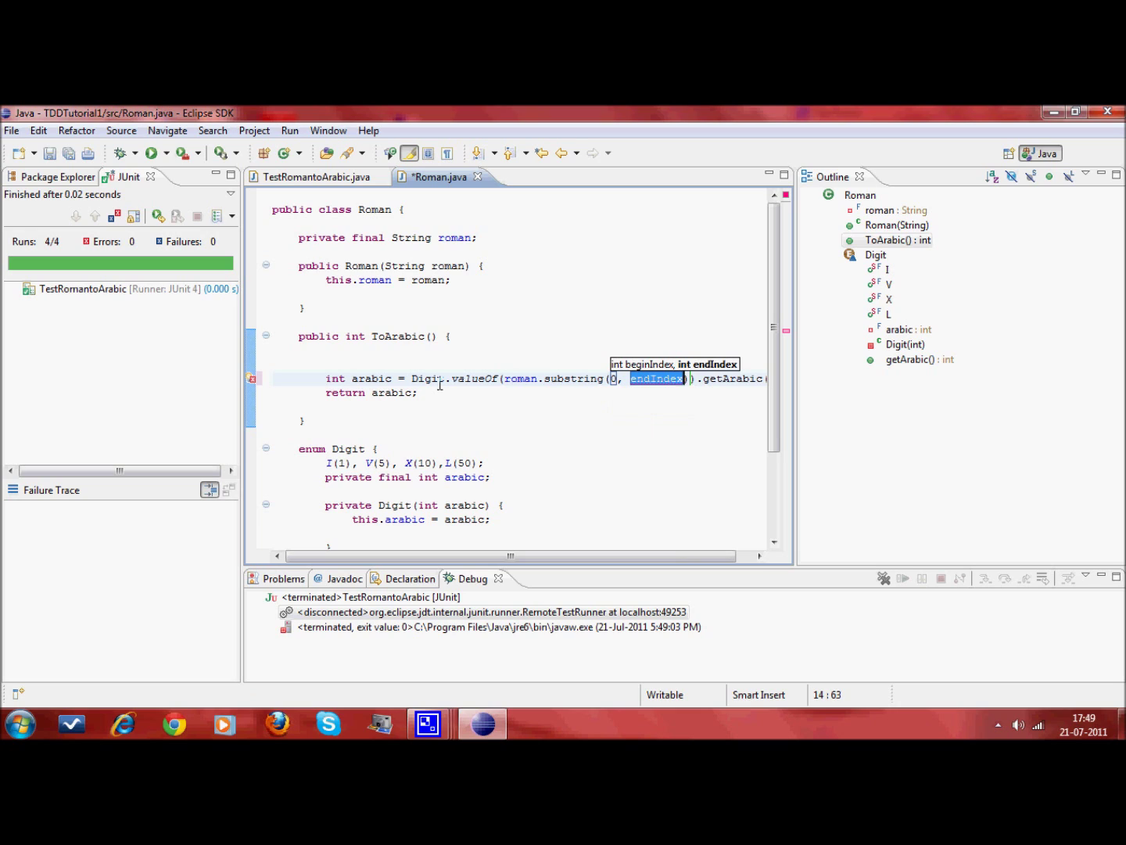
{"action": "type", "text": "1"}
{"action": "key", "text": "Return"}
{"action": "key", "text": "Down"}
{"action": "key", "text": "ctrl+s"}
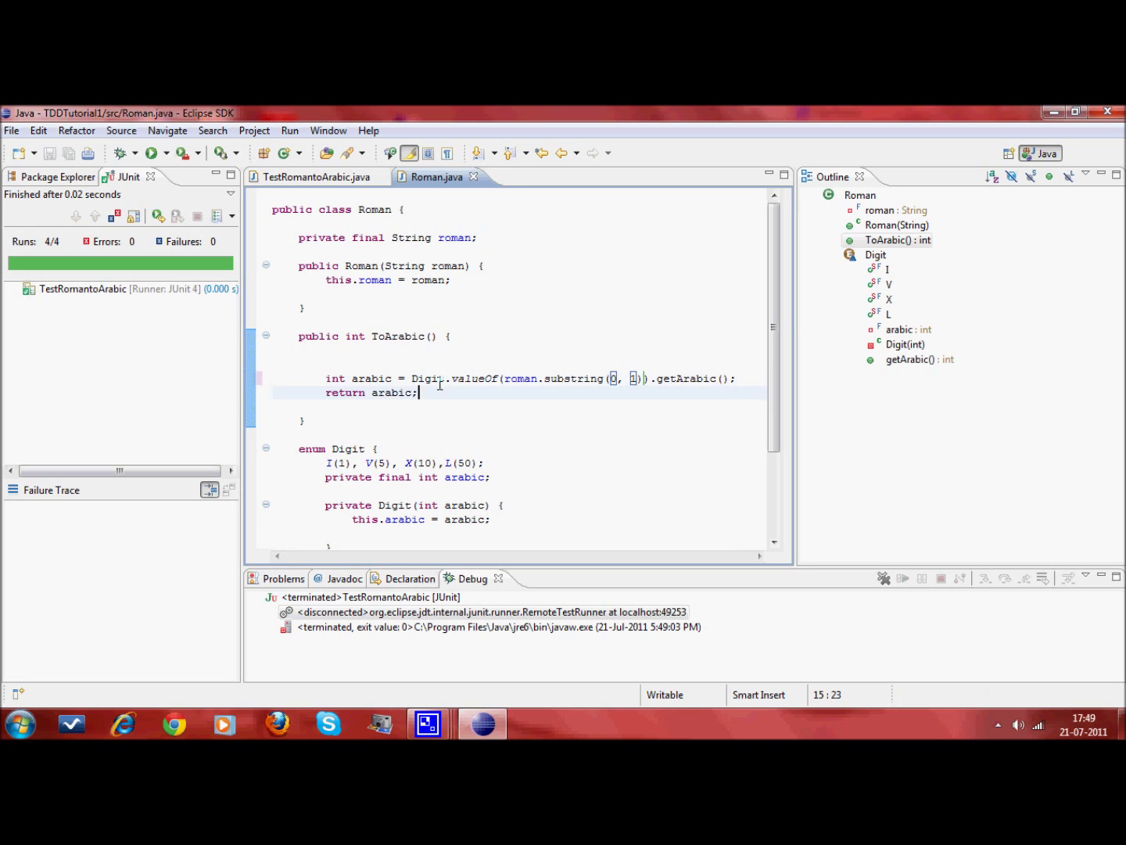
{"action": "key", "text": "Up"}
{"action": "key", "text": "Up"}
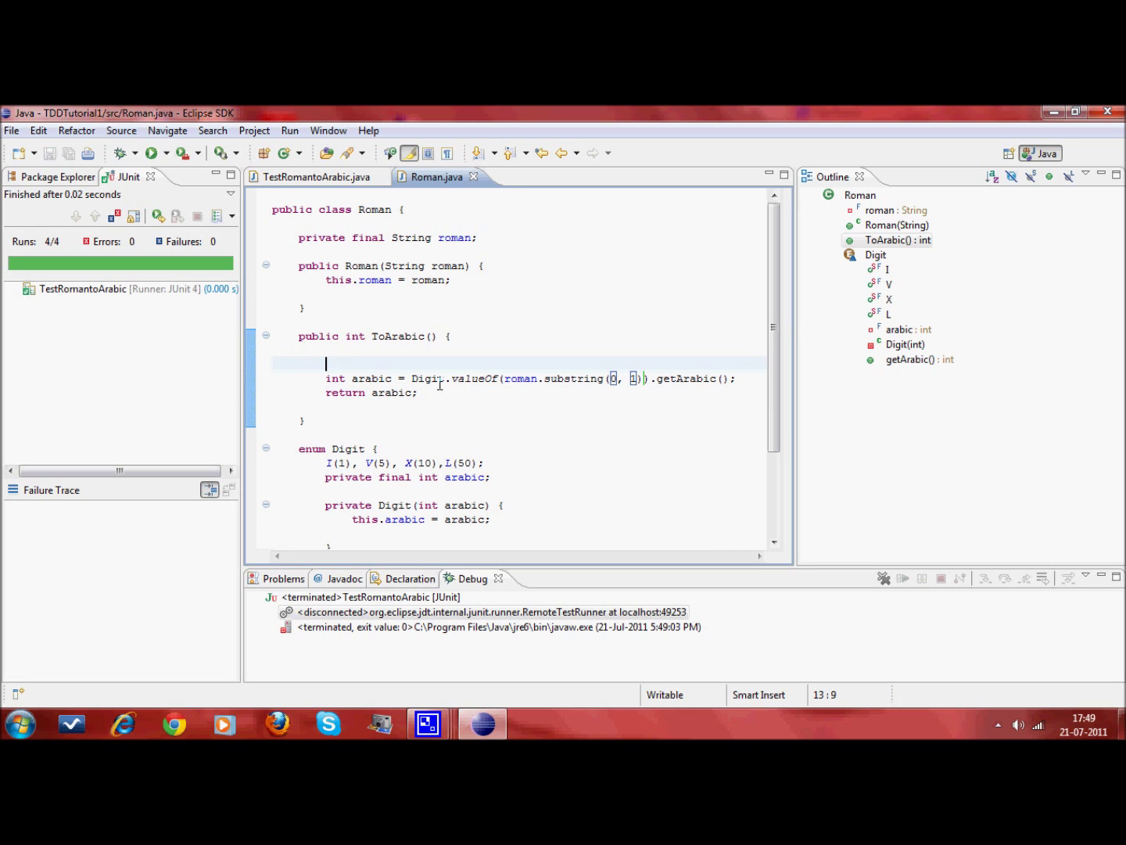
Step: Add an if block on roman.length() before the return statement
{"action": "key", "text": "Down"}
{"action": "key", "text": "Down"}
{"action": "key", "text": "Home"}
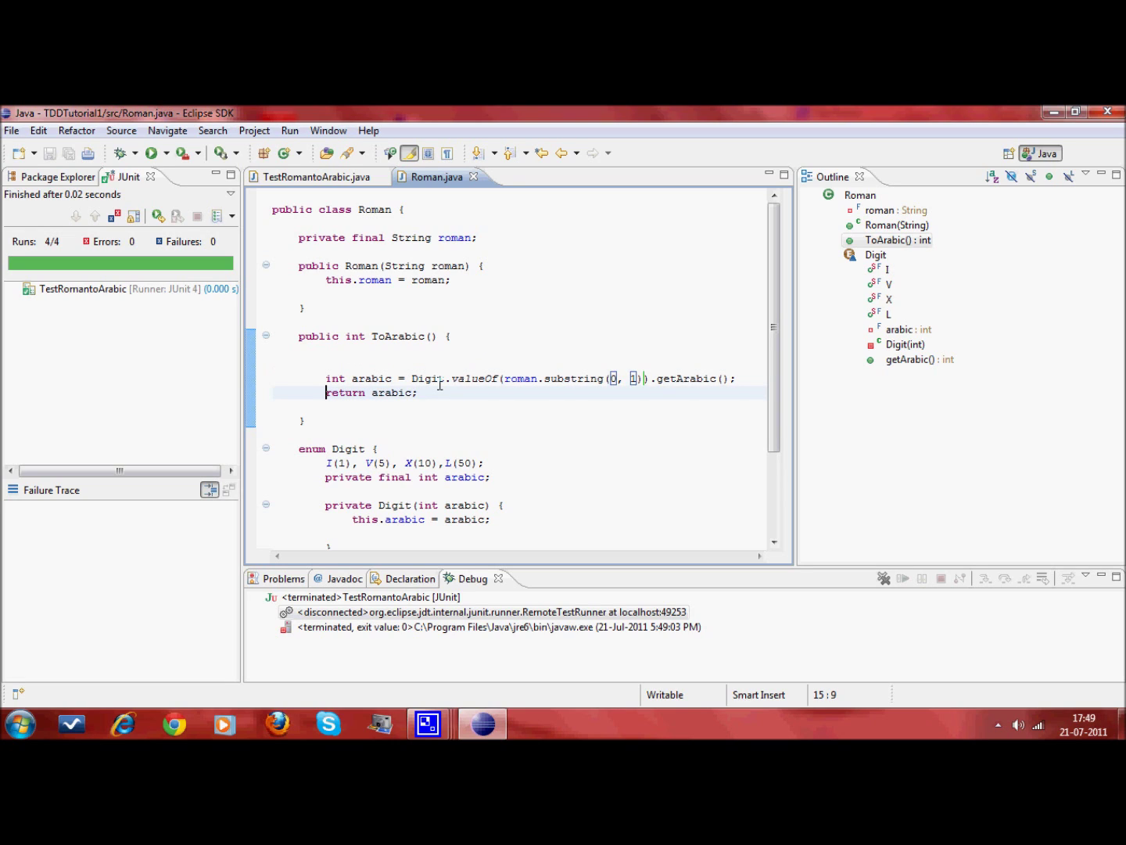
{"action": "key", "text": "Return"}
{"action": "key", "text": "Up"}
{"action": "type", "text": "if ("}
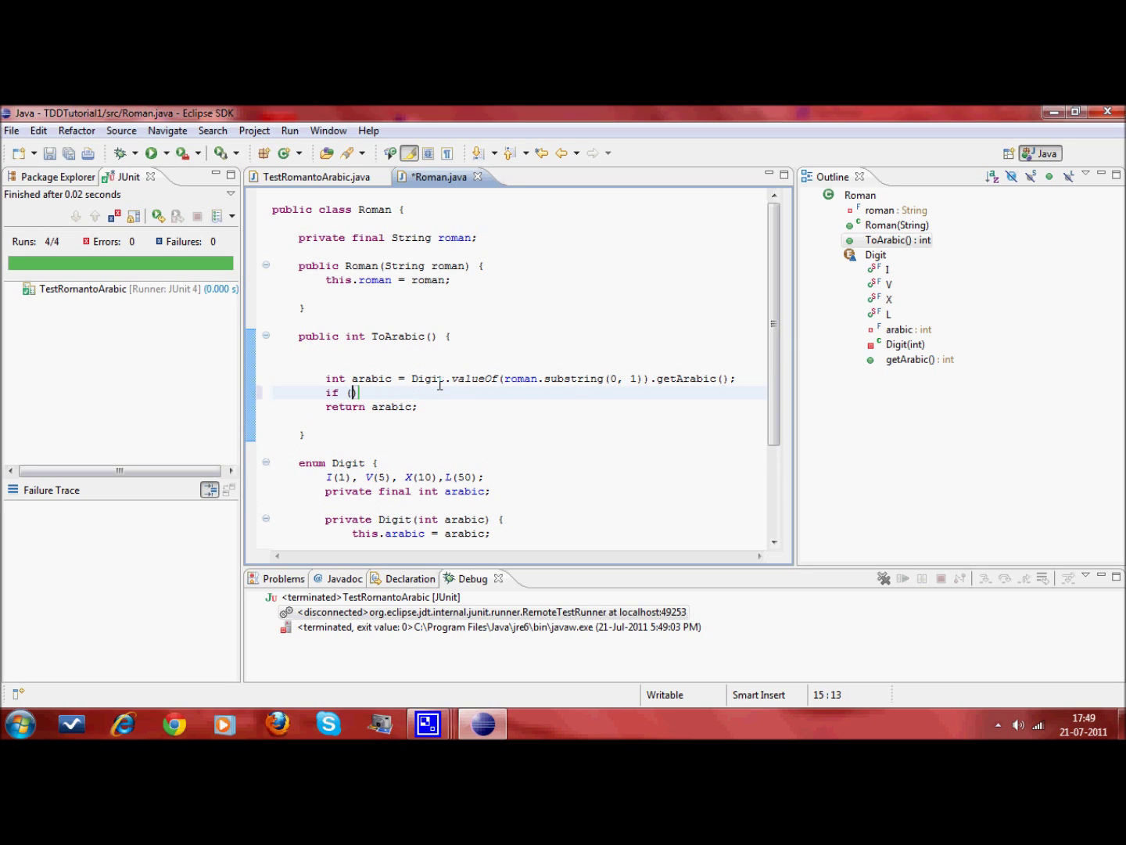
{"action": "type", "text": "roman"}
{"action": "type", "text": ".le"}
{"action": "key", "text": "Return"}
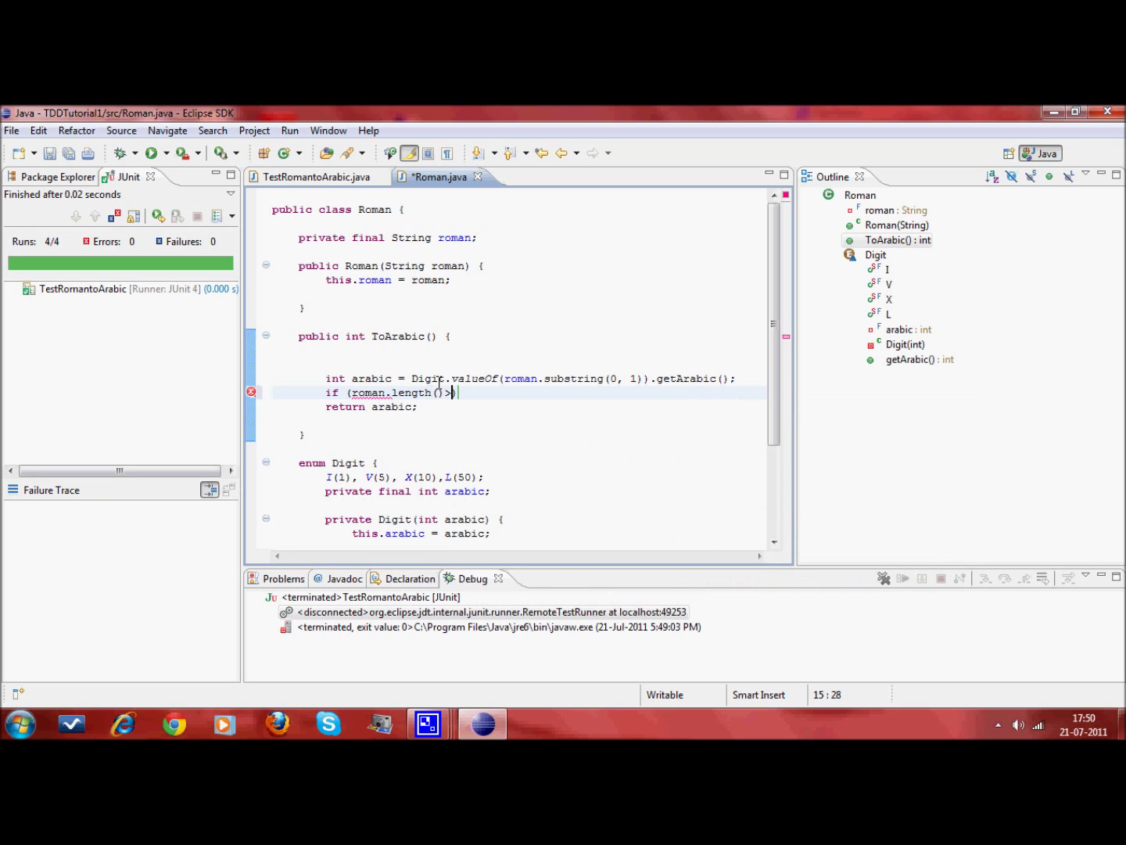
{"action": "type", "text": ">1){"}
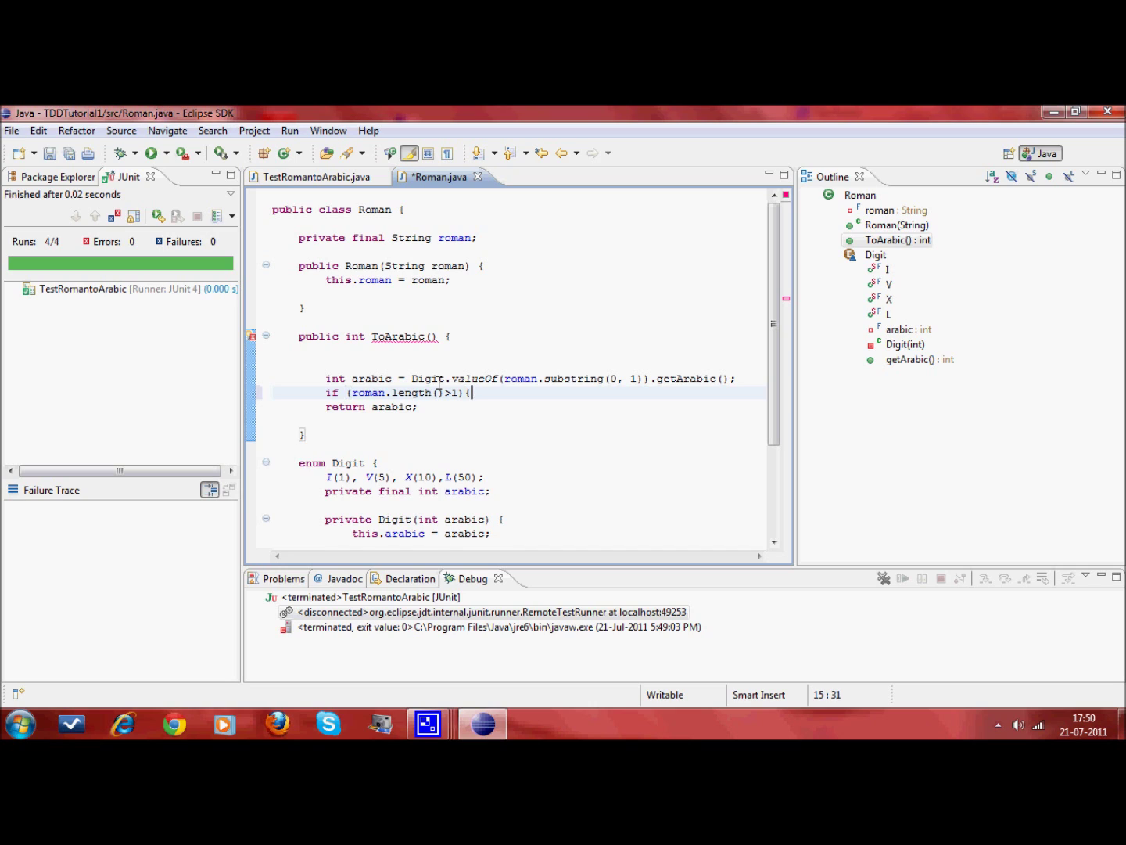
{"action": "key", "text": "Return"}
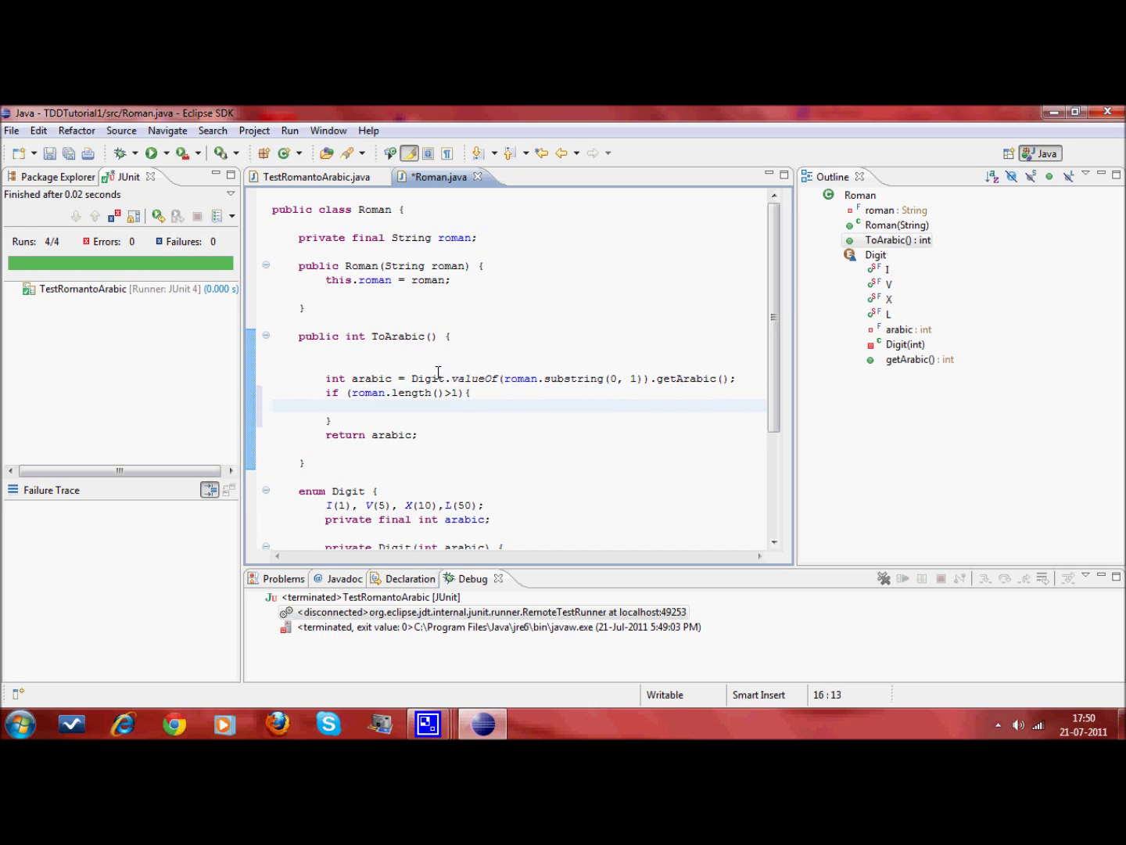
Step: Copy the lookup line into the if block using substring(1, 2), and save
{"action": "key", "text": "Up"}
{"action": "key", "text": "Up"}
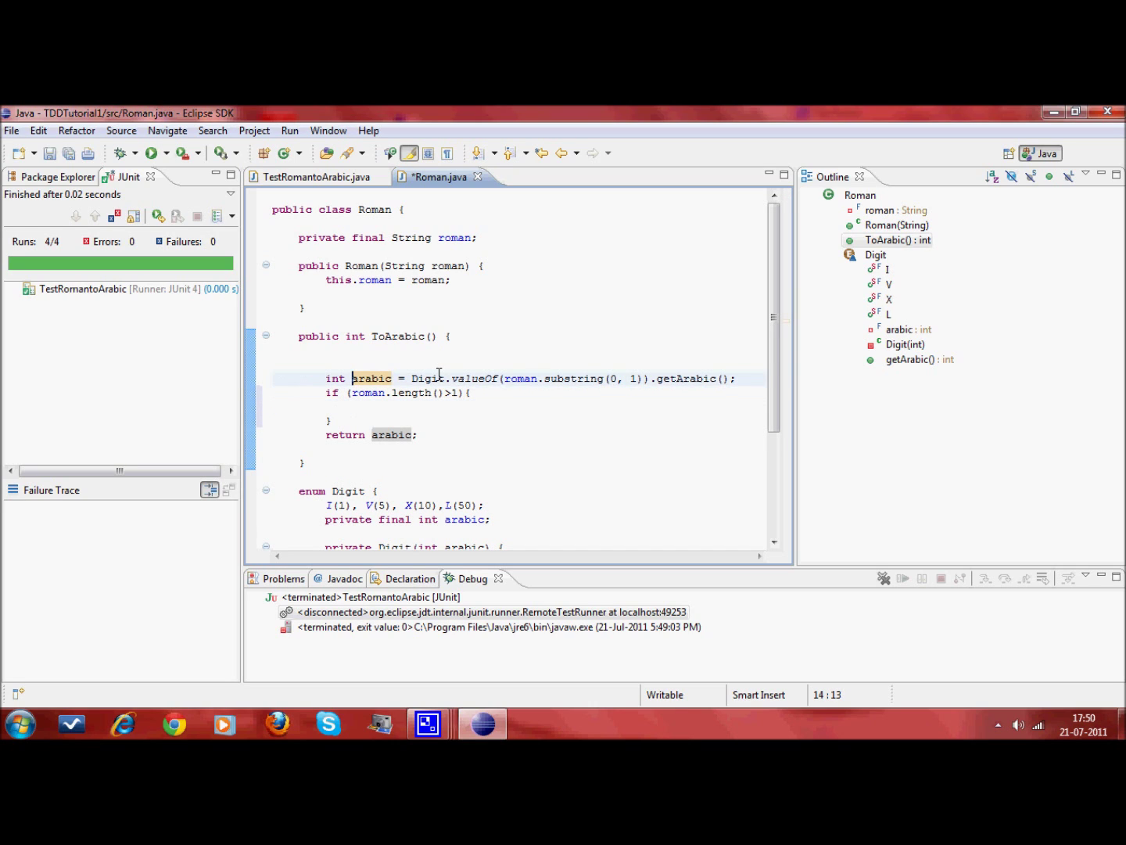
{"action": "key", "text": "shift+End"}
{"action": "key", "text": "ctrl+c"}
{"action": "key", "text": "Down"}
{"action": "key", "text": "Down"}
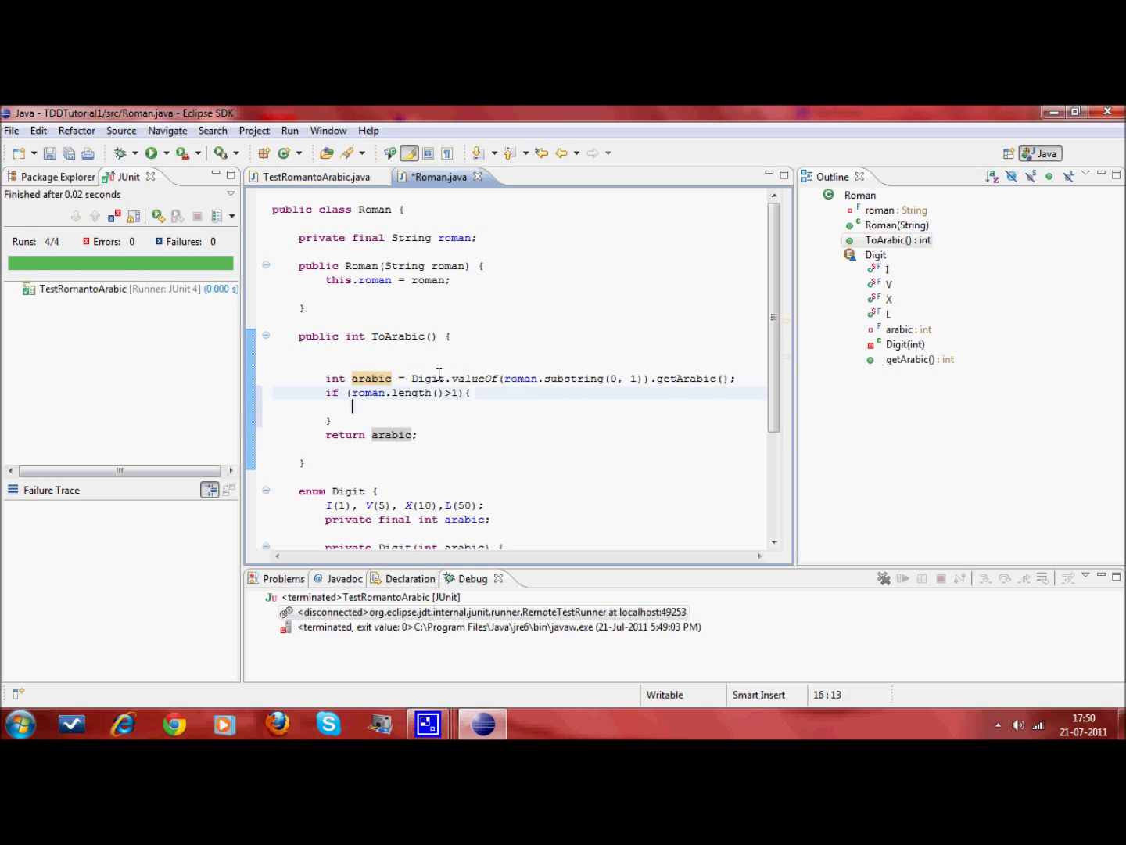
{"action": "key", "text": "ctrl+v"}
{"action": "key", "text": "ctrl+Left"}
{"action": "key", "text": "ctrl+Left"}
{"action": "key", "text": "ctrl+Left"}
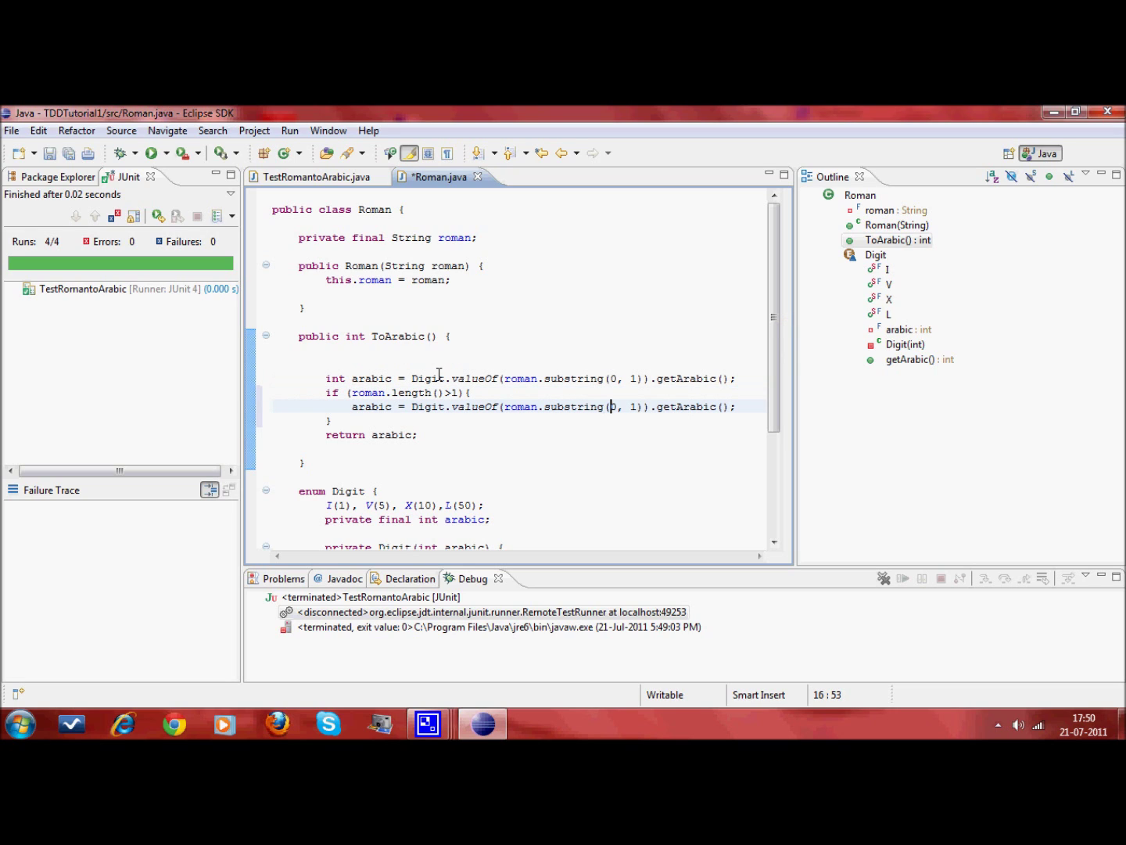
{"action": "key", "text": "shift+Right"}
{"action": "type", "text": "2"}
{"action": "key", "text": "Right"}
{"action": "key", "text": "Left"}
{"action": "key", "text": "BackSpace"}
{"action": "type", "text": "1"}
{"action": "key", "text": "Right"}
{"action": "key", "text": "Right"}
{"action": "key", "text": "shift+Right"}
{"action": "type", "text": "2"}
{"action": "key", "text": "ctrl+s"}
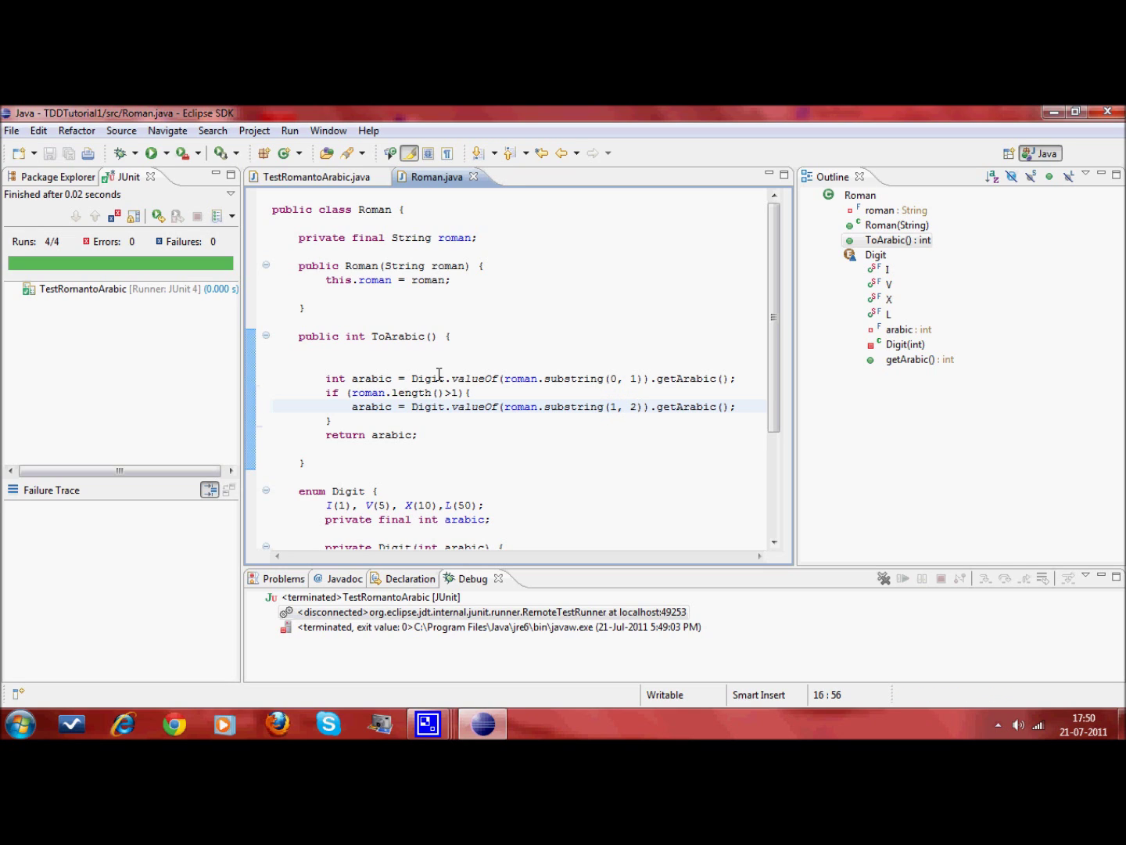
Step: Make the if-block assignment +=, save, and run the II_converts_to_2 test
{"action": "key", "text": "Down"}
{"action": "key", "text": "Down"}
{"action": "key", "text": "Up"}
{"action": "key", "text": "Home"}
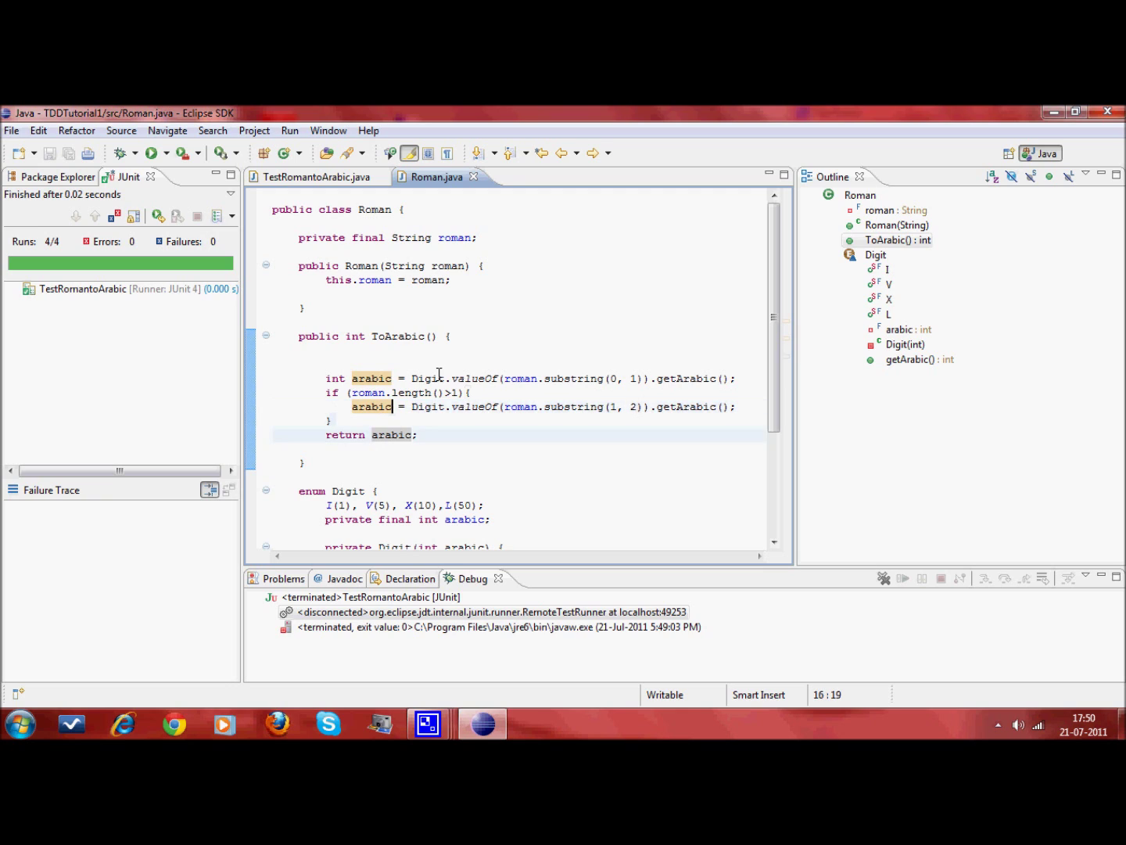
{"action": "type", "text": "+"}
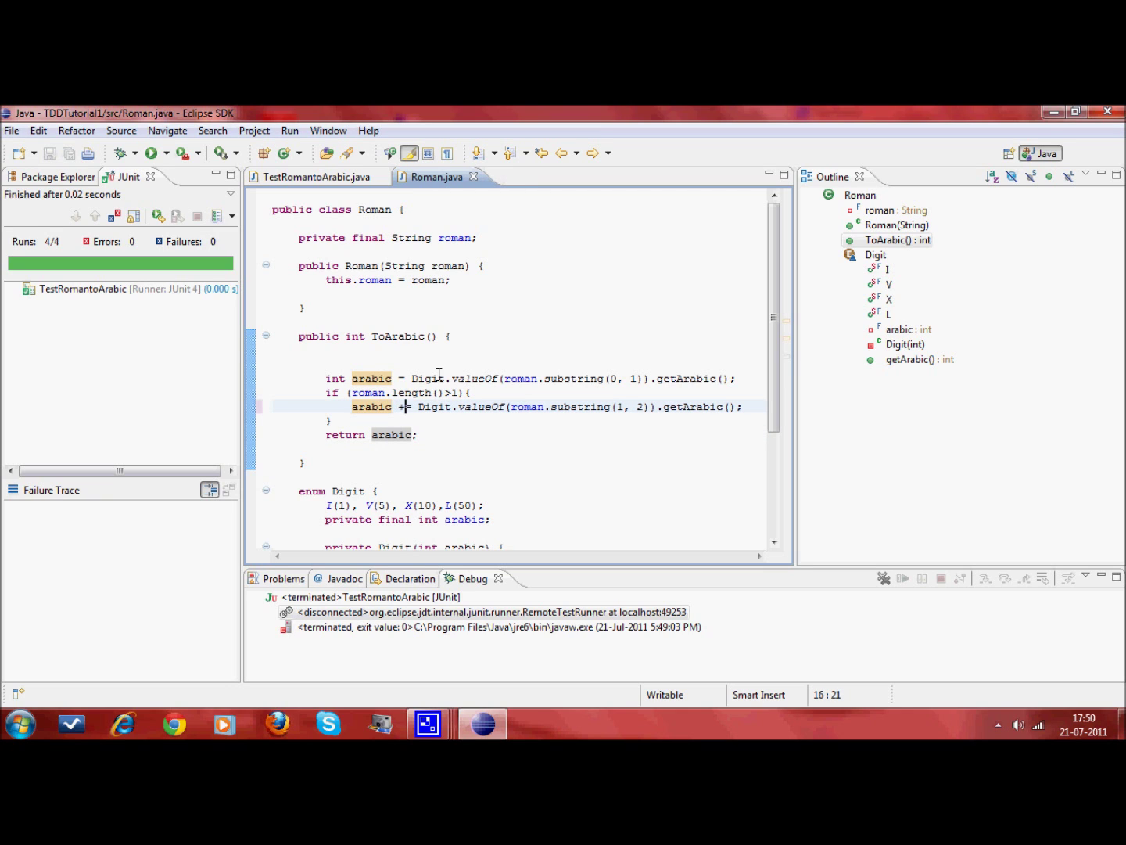
{"action": "key", "text": "ctrl+s"}
{"action": "key", "text": "ctrl+Page_Up"}
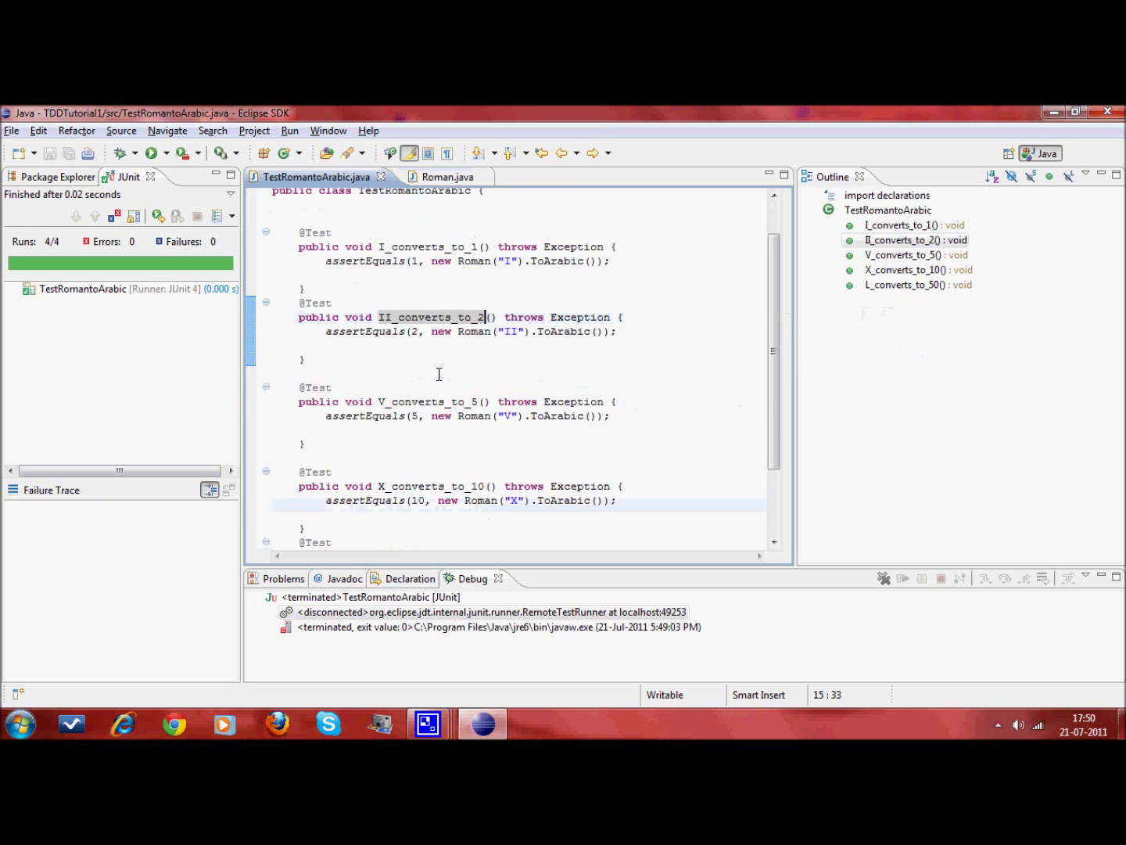
{"action": "key", "text": "alt+shift+x"}
{"action": "key", "text": "t"}
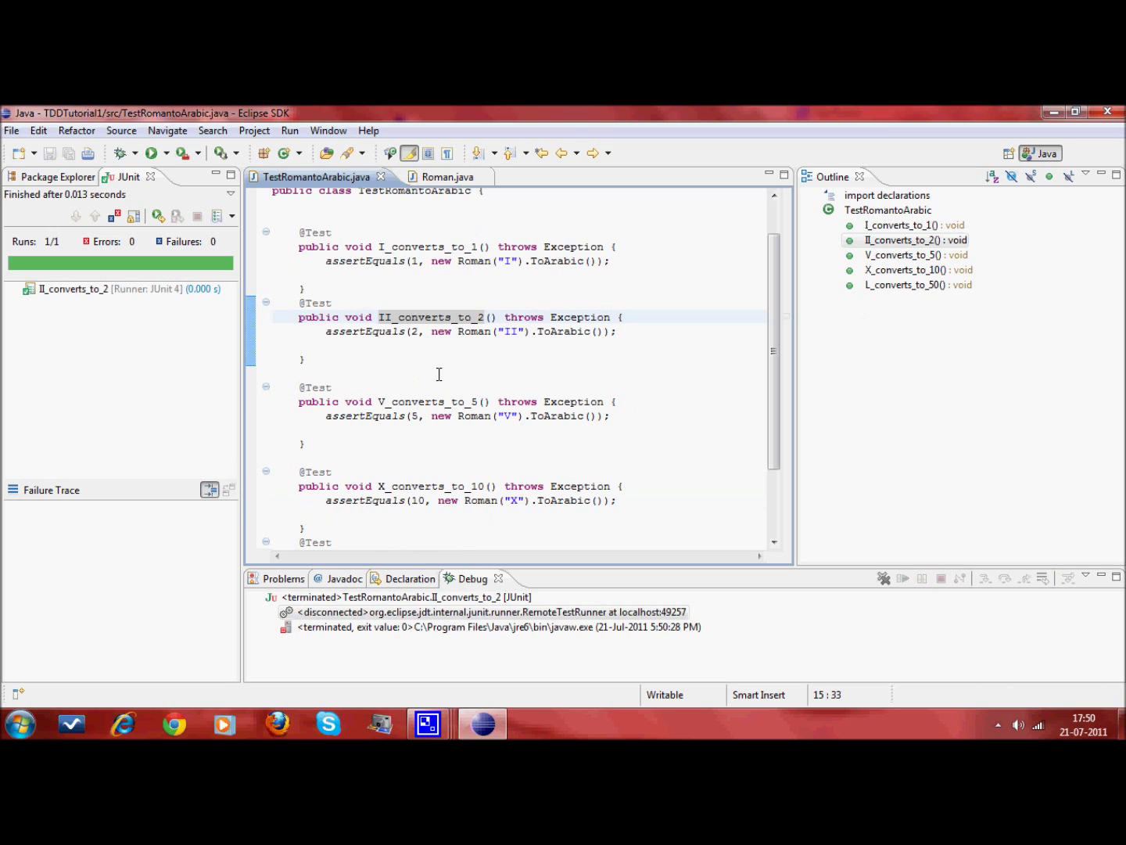
{"action": "key", "text": "ctrl+Page_Down"}
{"action": "key", "text": "Up"}
{"action": "key", "text": "Up"}
{"action": "key", "text": "Up"}
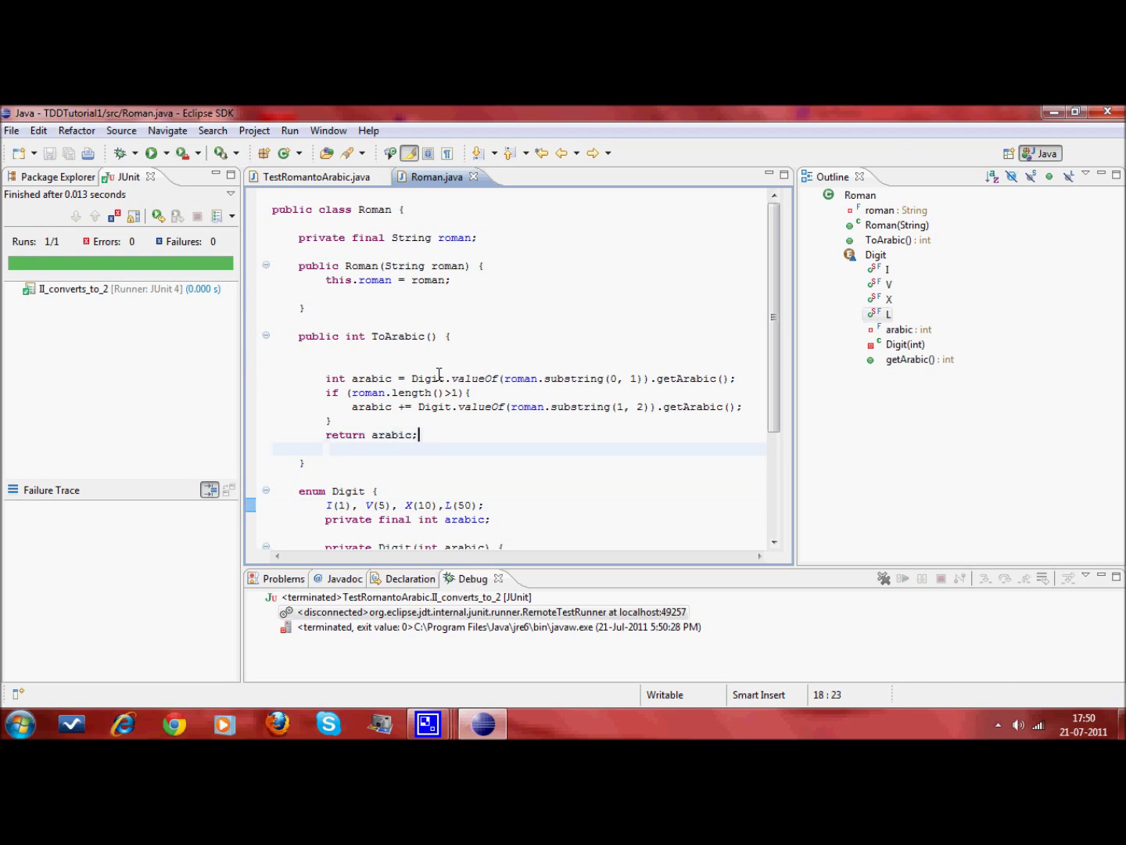
{"action": "key", "text": "Up"}
{"action": "key", "text": "ctrl+Right"}
{"action": "key", "text": "ctrl+Right"}
{"action": "key", "text": "ctrl+Left"}
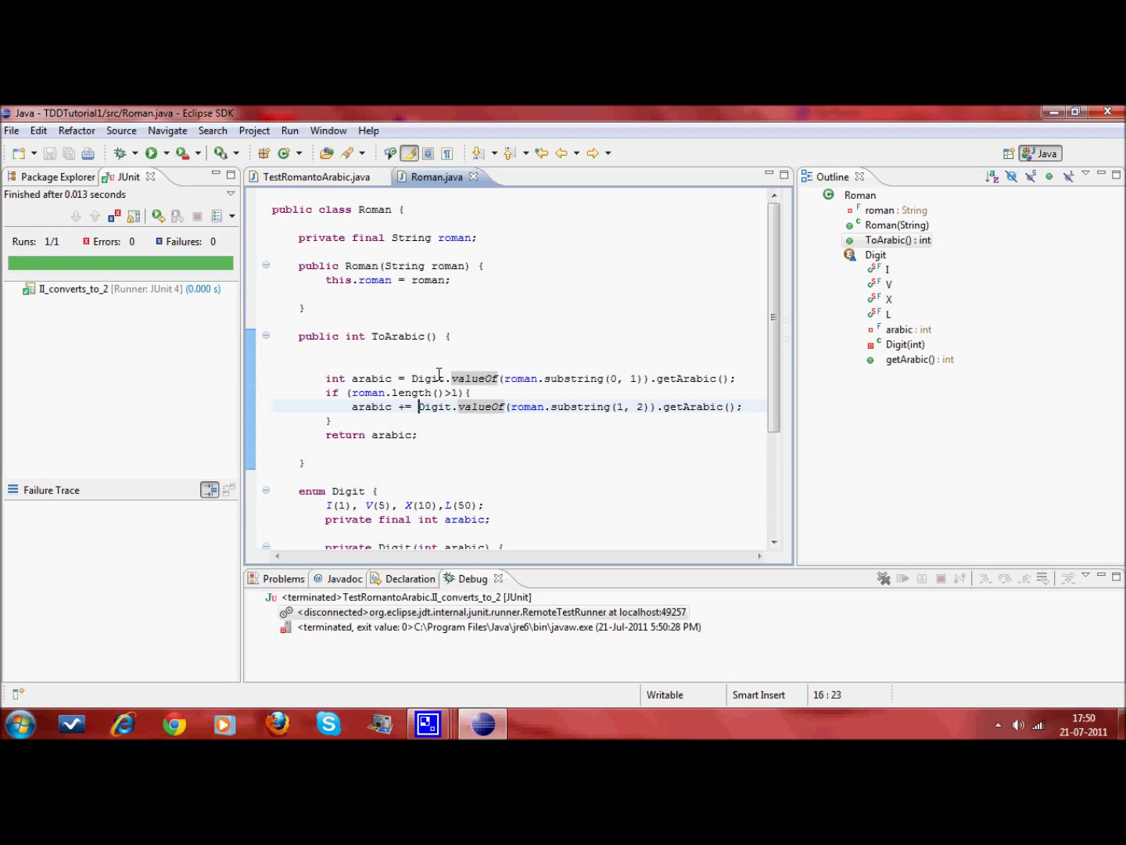
{"action": "key", "text": "Up"}
{"action": "key", "text": "Up"}
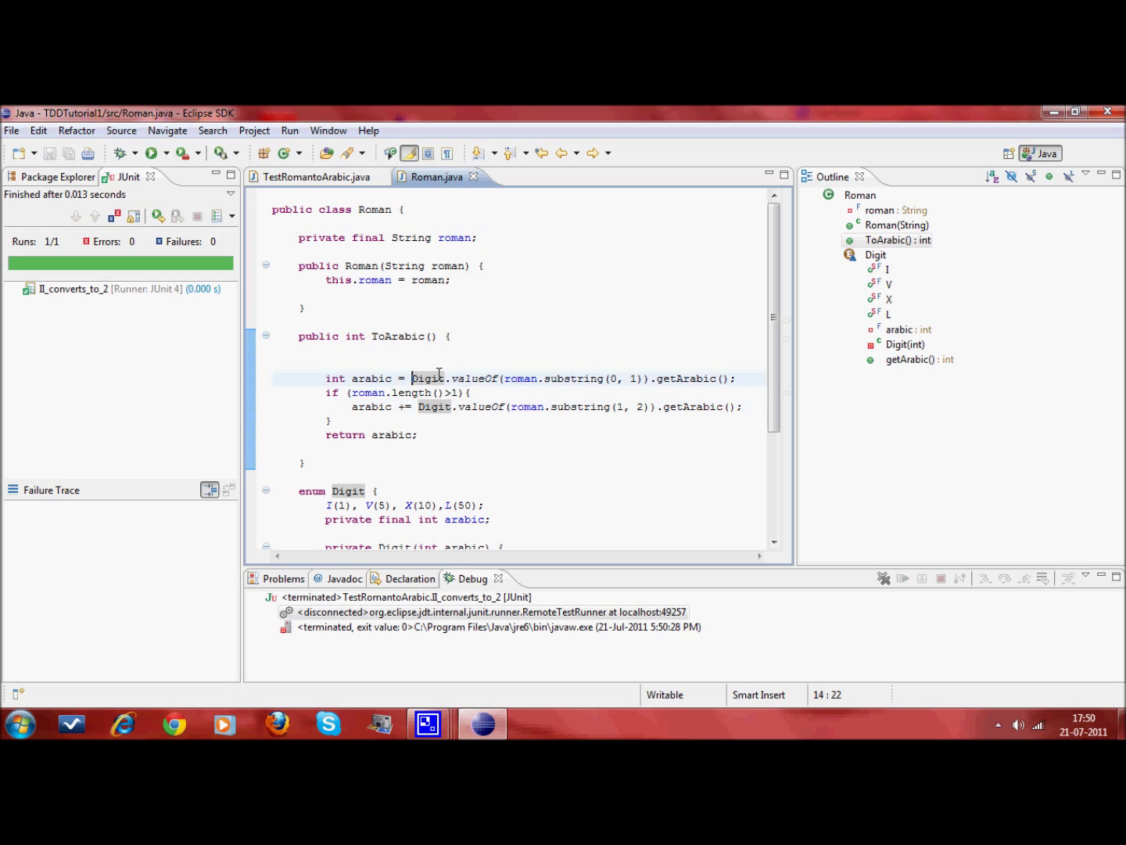
{"action": "key", "text": "shift+End"}
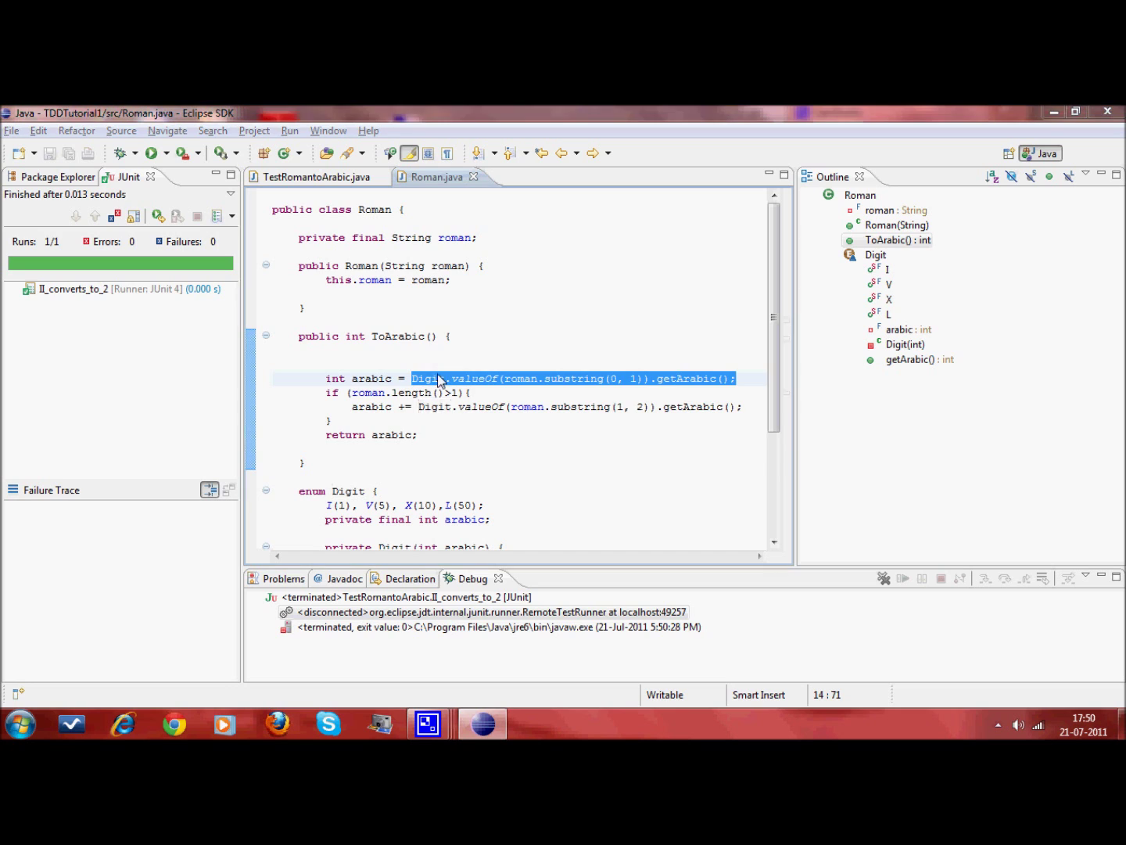
{"action": "key", "text": "alt+shift+m"}
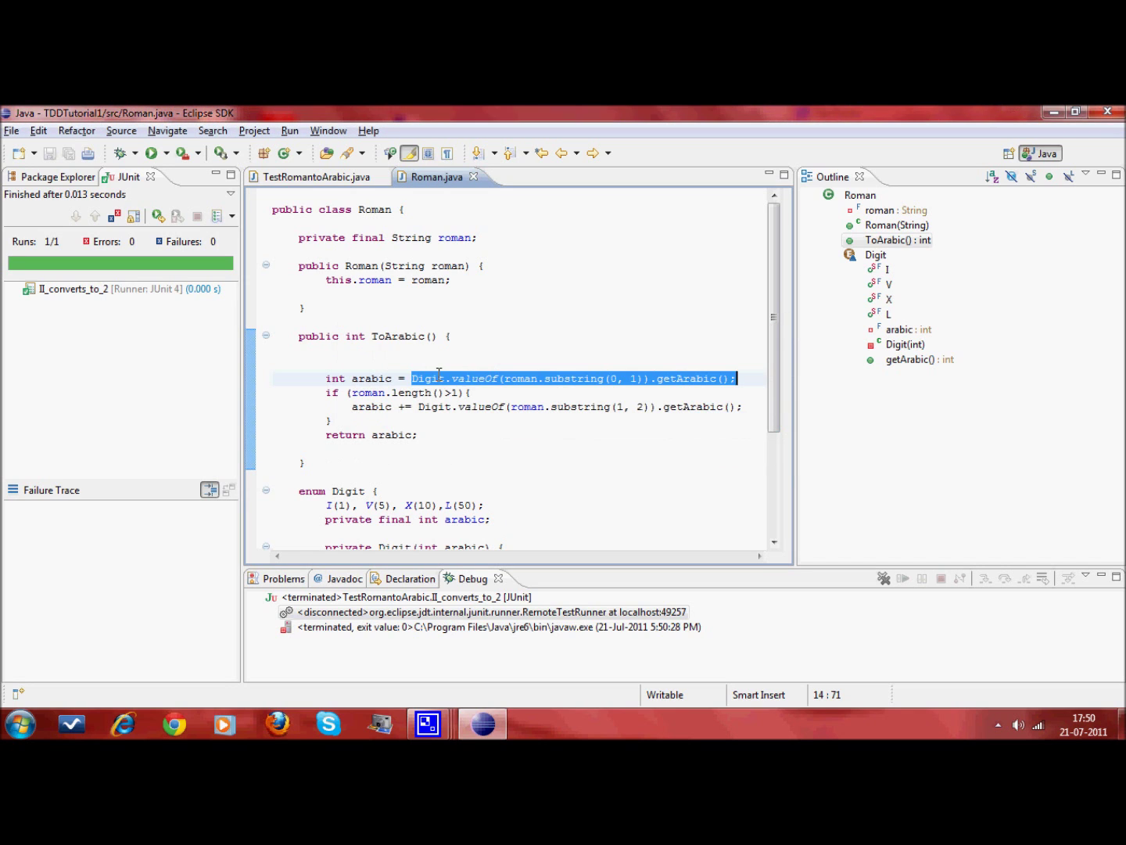
{"action": "key", "text": "shift+Left"}
Step: Extract the selected lookup into a private method getArabicForRomanNumeral via Alt+Shift+M
{"action": "key", "text": "alt+shift+m"}
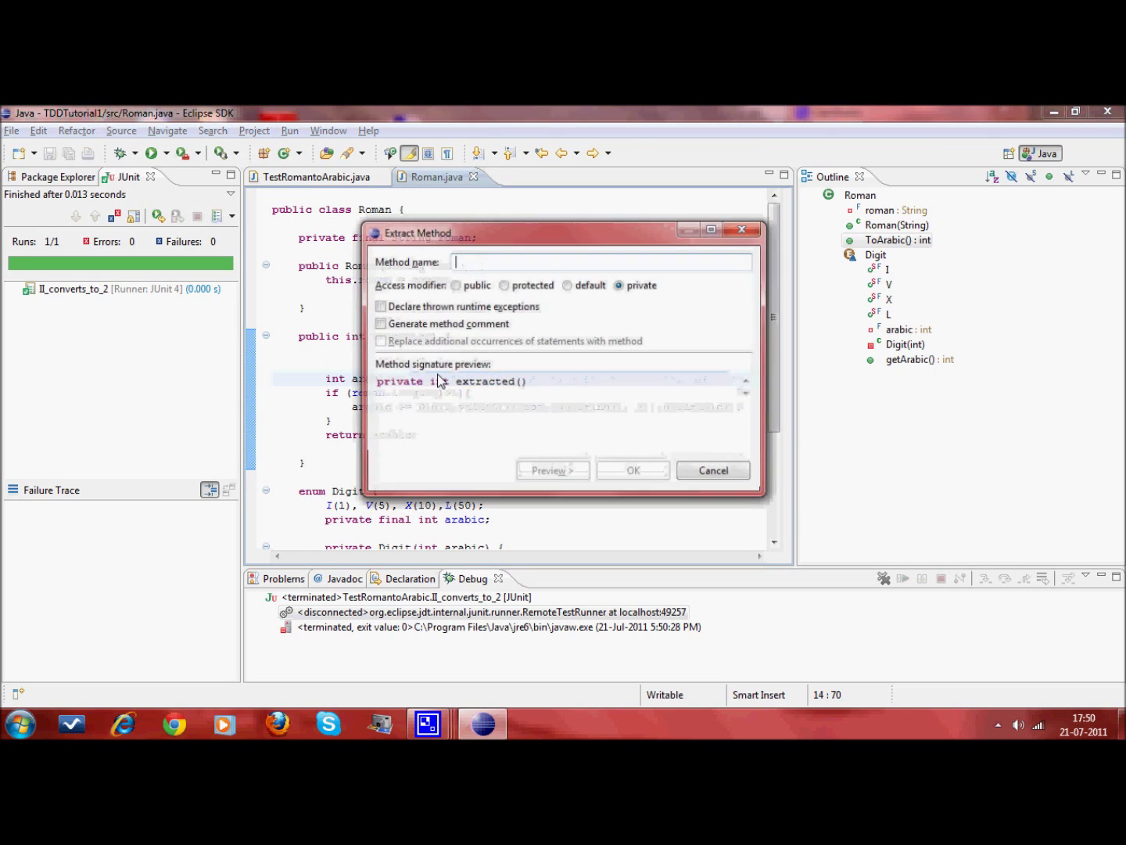
{"action": "type", "text": "getRO"}
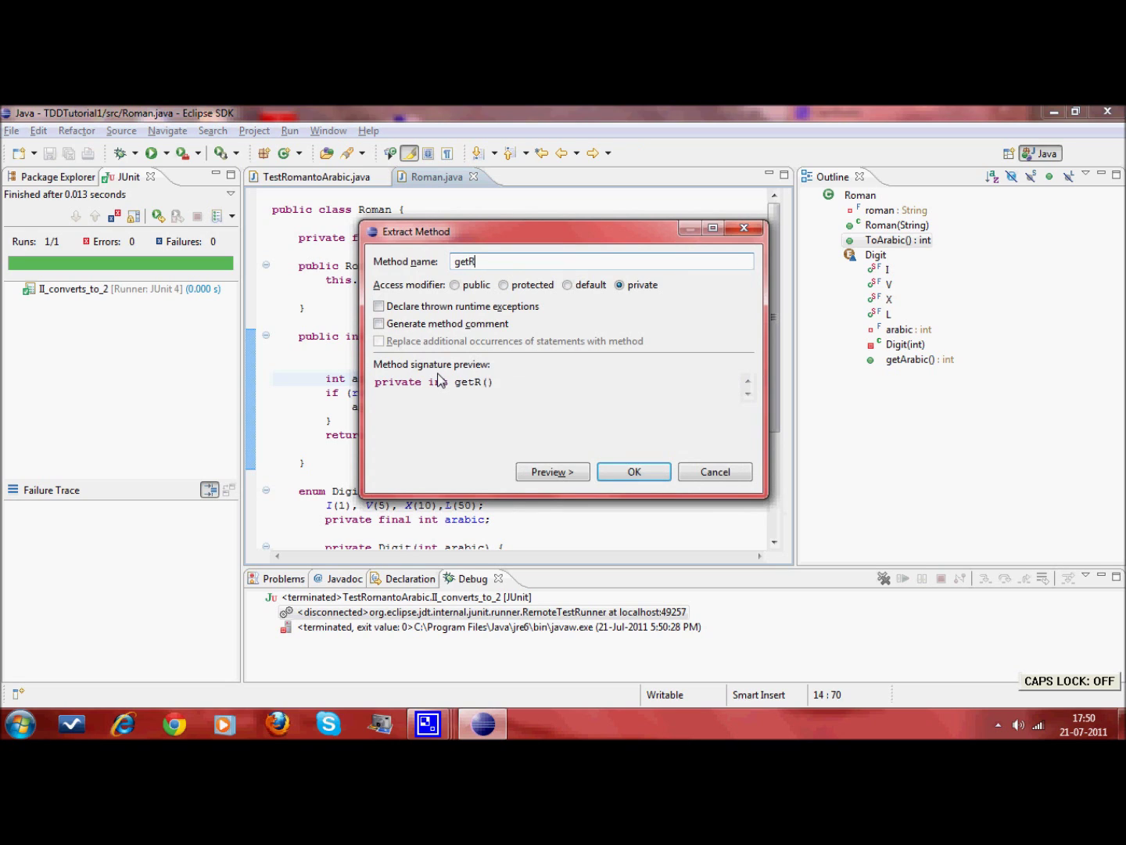
{"action": "key", "text": "BackSpace"}
{"action": "key", "text": "BackSpace"}
{"action": "type", "text": "Arabic"}
{"action": "type", "text": "fF"}
{"action": "key", "text": "BackSpace"}
{"action": "key", "text": "Caps_Lock"}
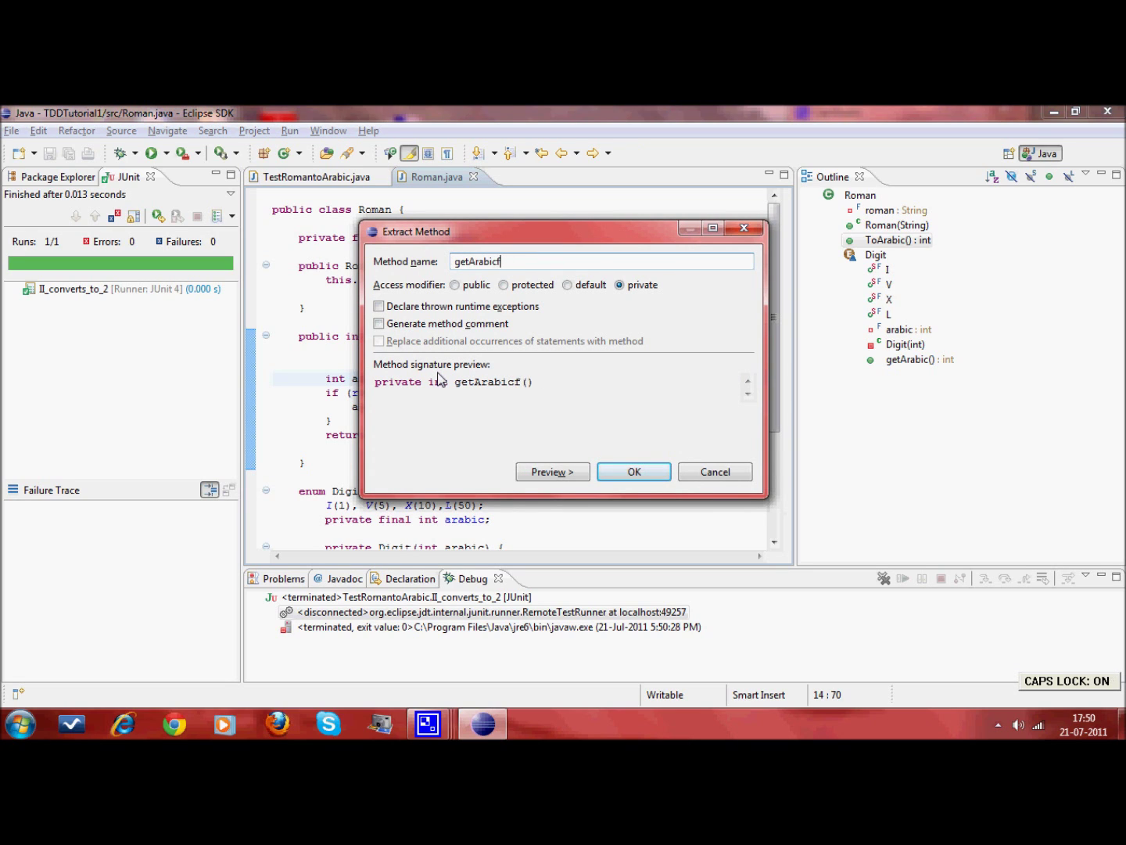
{"action": "key", "text": "Caps_Lock"}
{"action": "type", "text": "orRoman"}
{"action": "type", "text": "Numeral"}
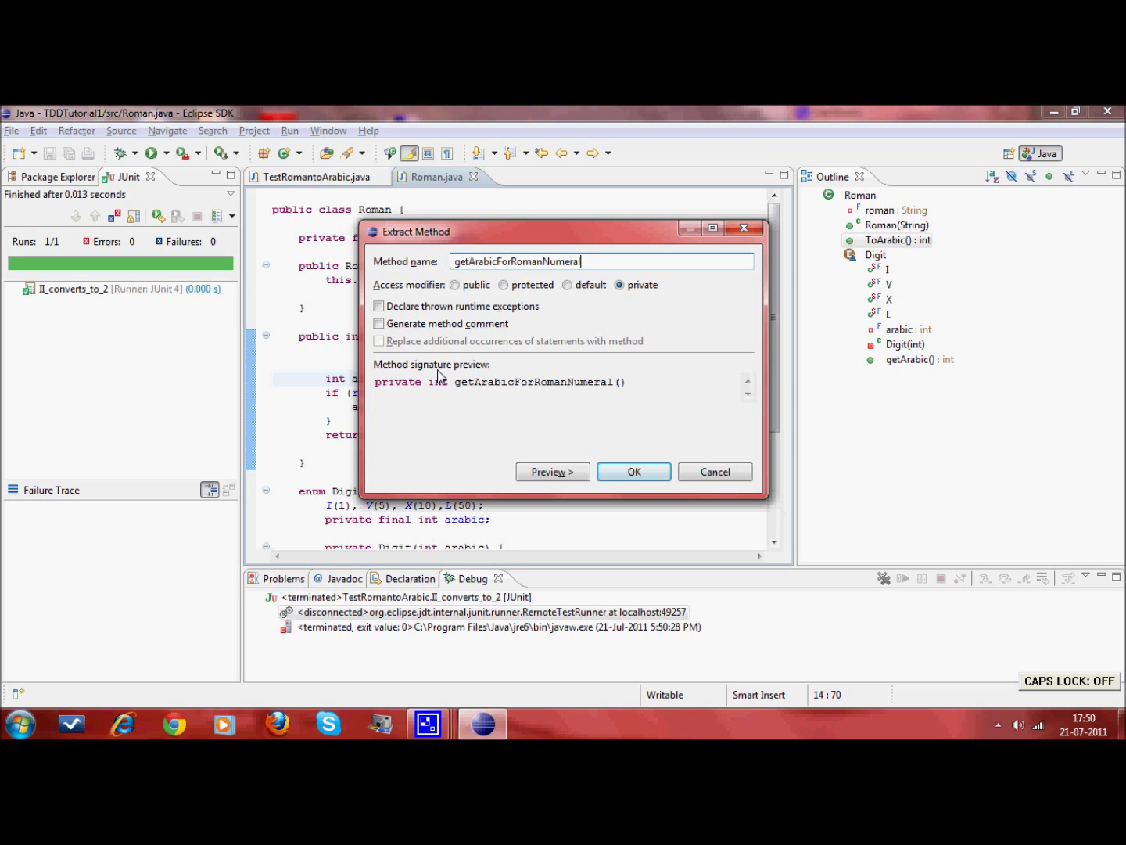
{"action": "type", "text": "("}
{"action": "key", "text": "BackSpace"}
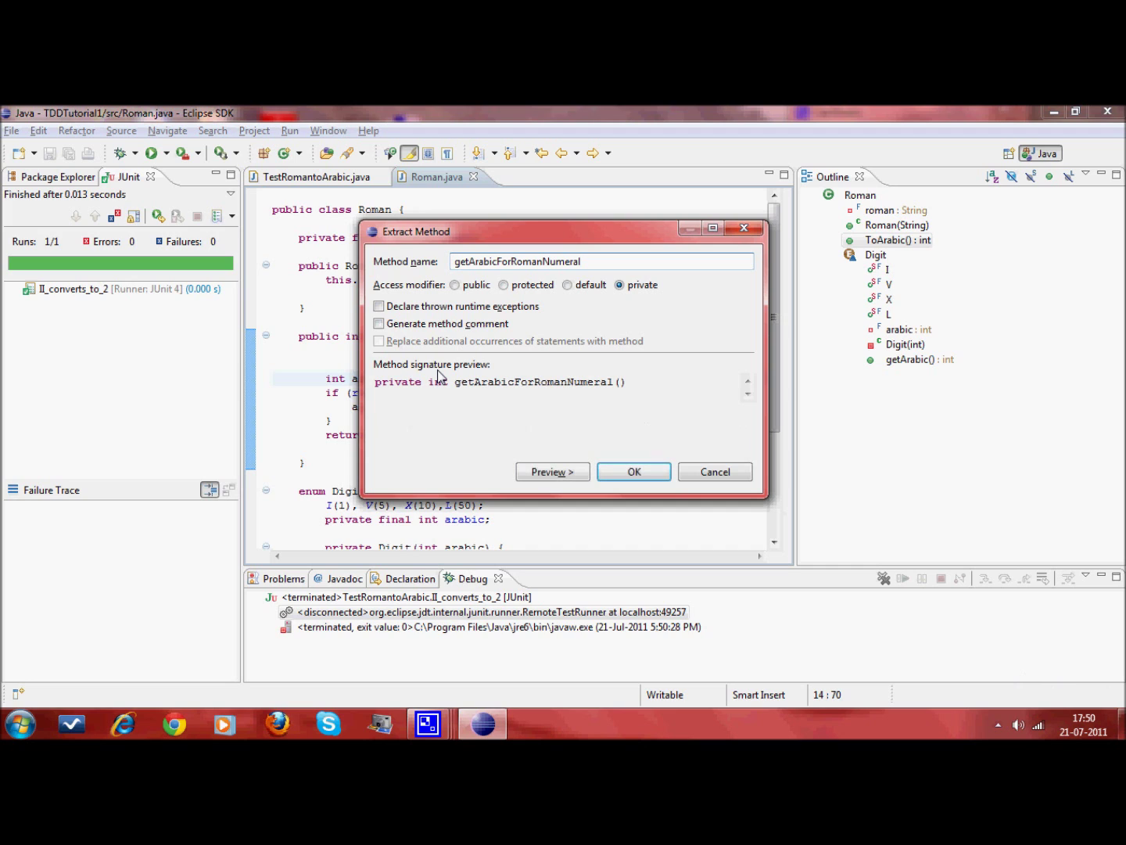
{"action": "key", "text": "Return"}
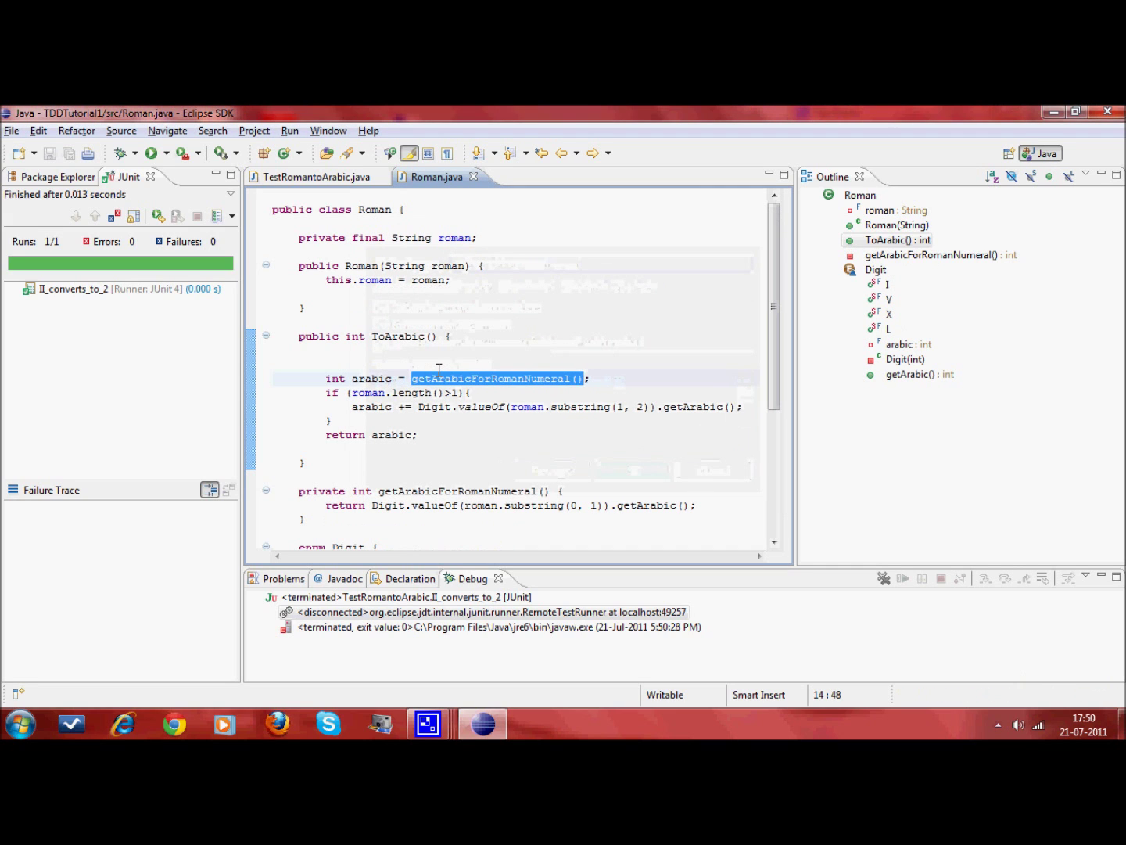
Step: In ToArabic, declare an index and pass it to the second-digit getArabicForRomanNumeral call
{"action": "key", "text": "Left"}
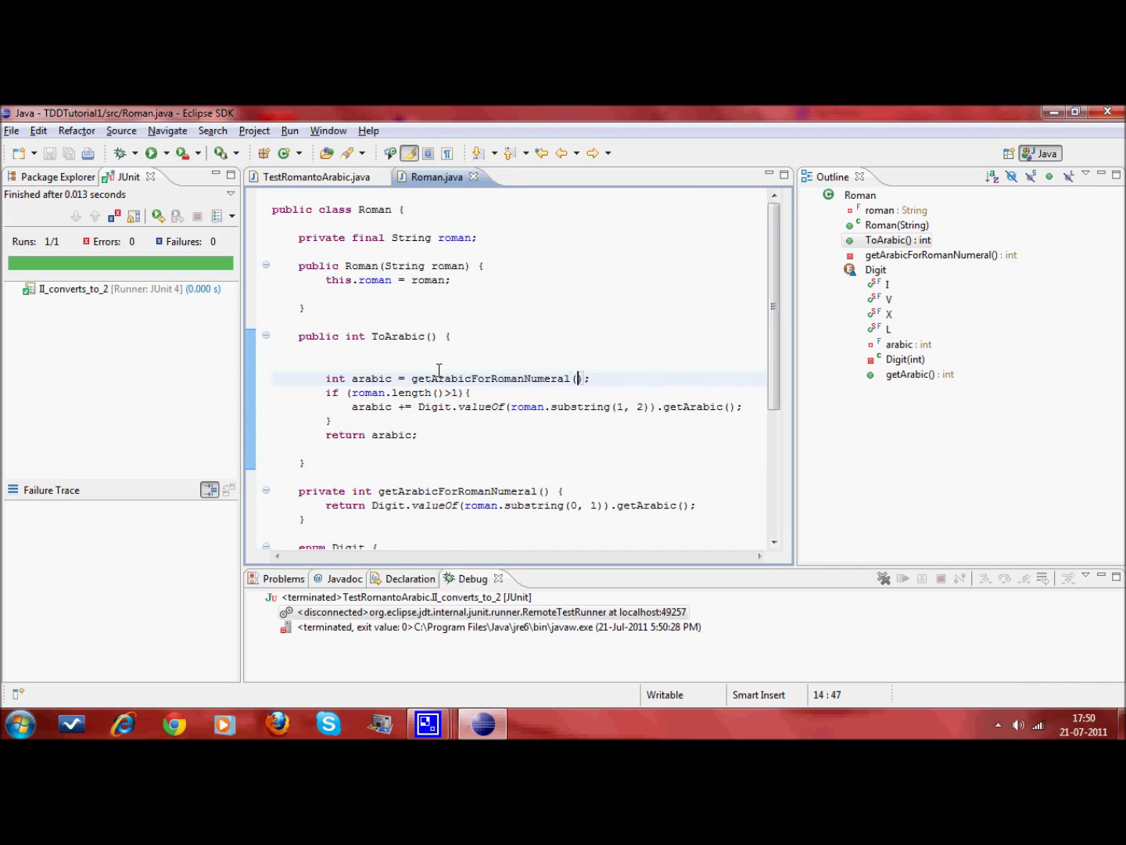
{"action": "type", "text": "index"}
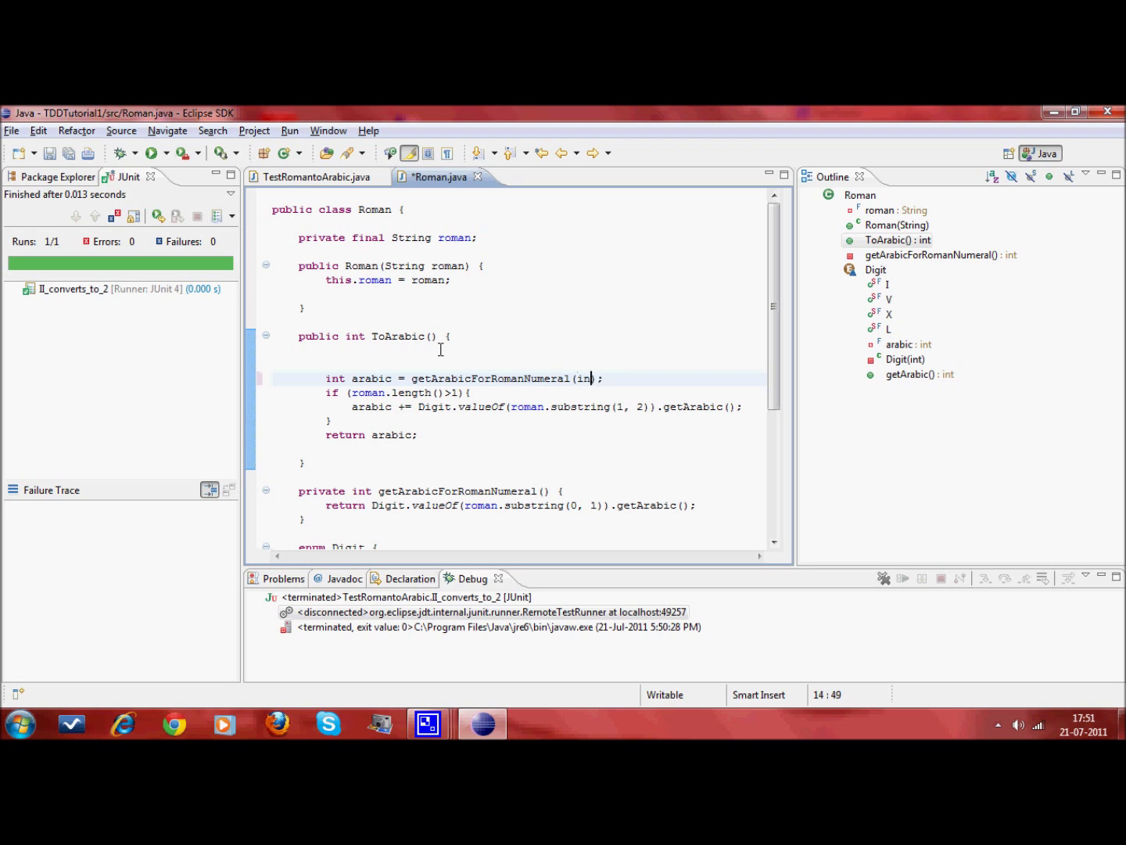
{"action": "key", "text": "Up"}
{"action": "type", "text": "int "}
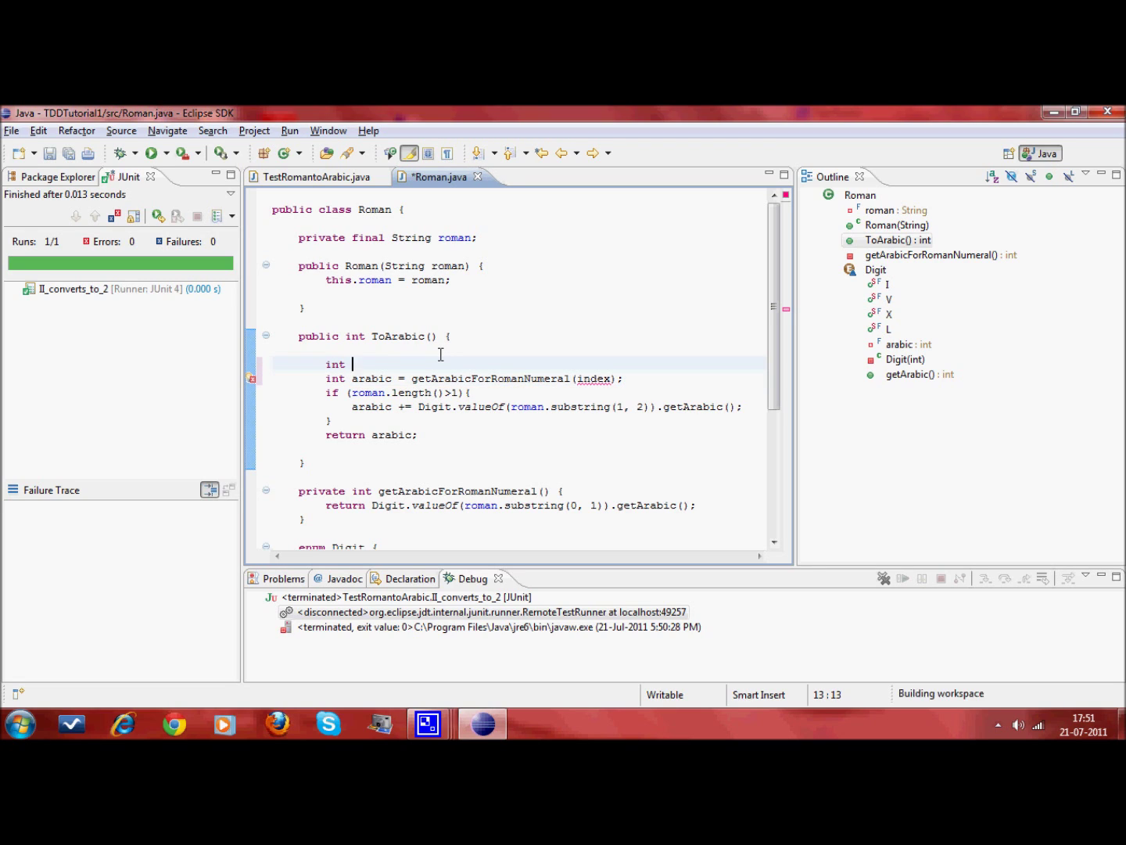
{"action": "type", "text": "index = 0;"}
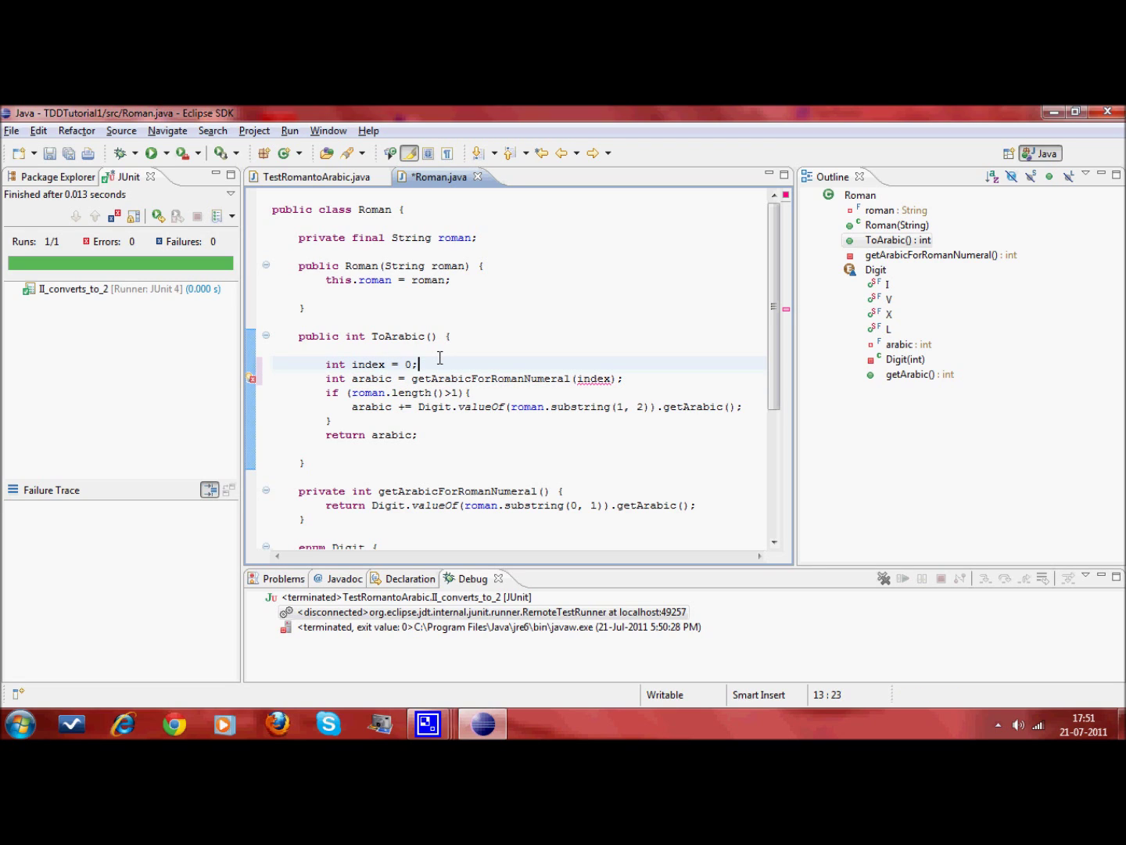
{"action": "key", "text": "Down"}
{"action": "key", "text": "Down"}
{"action": "key", "text": "Down"}
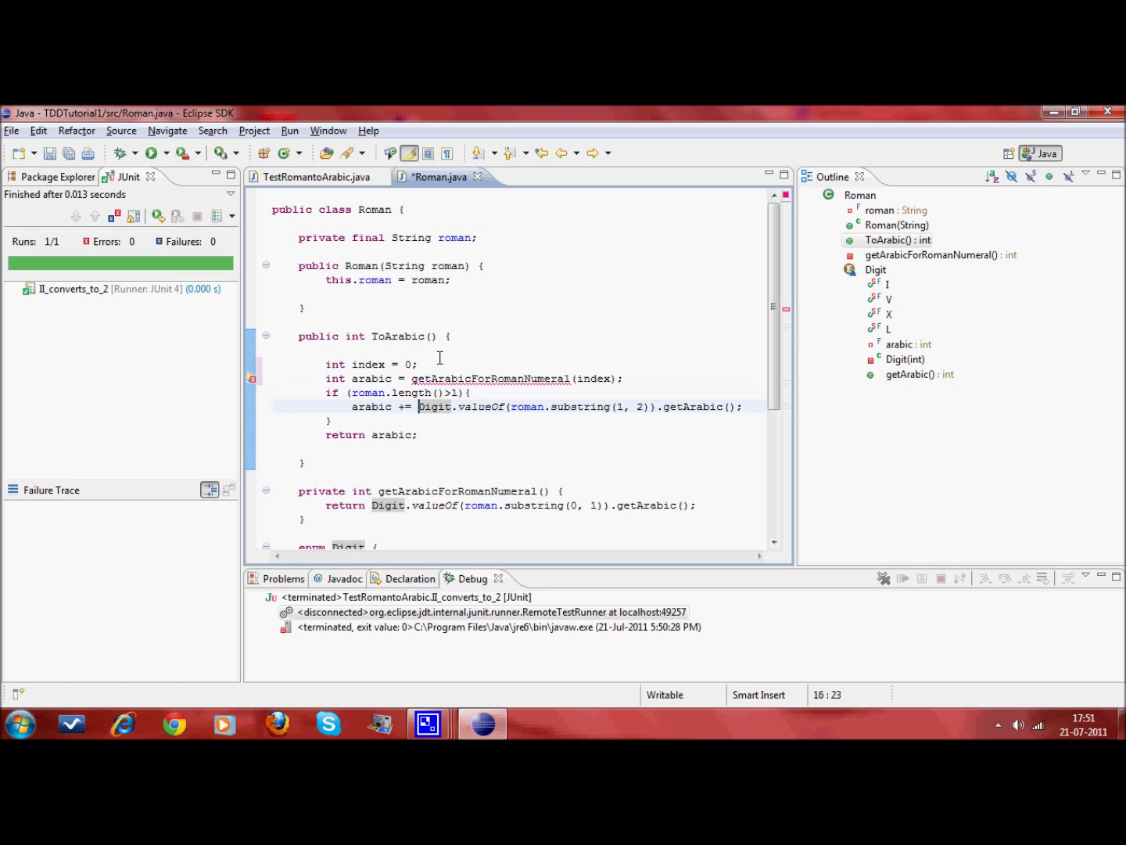
{"action": "key", "text": "shift+End"}
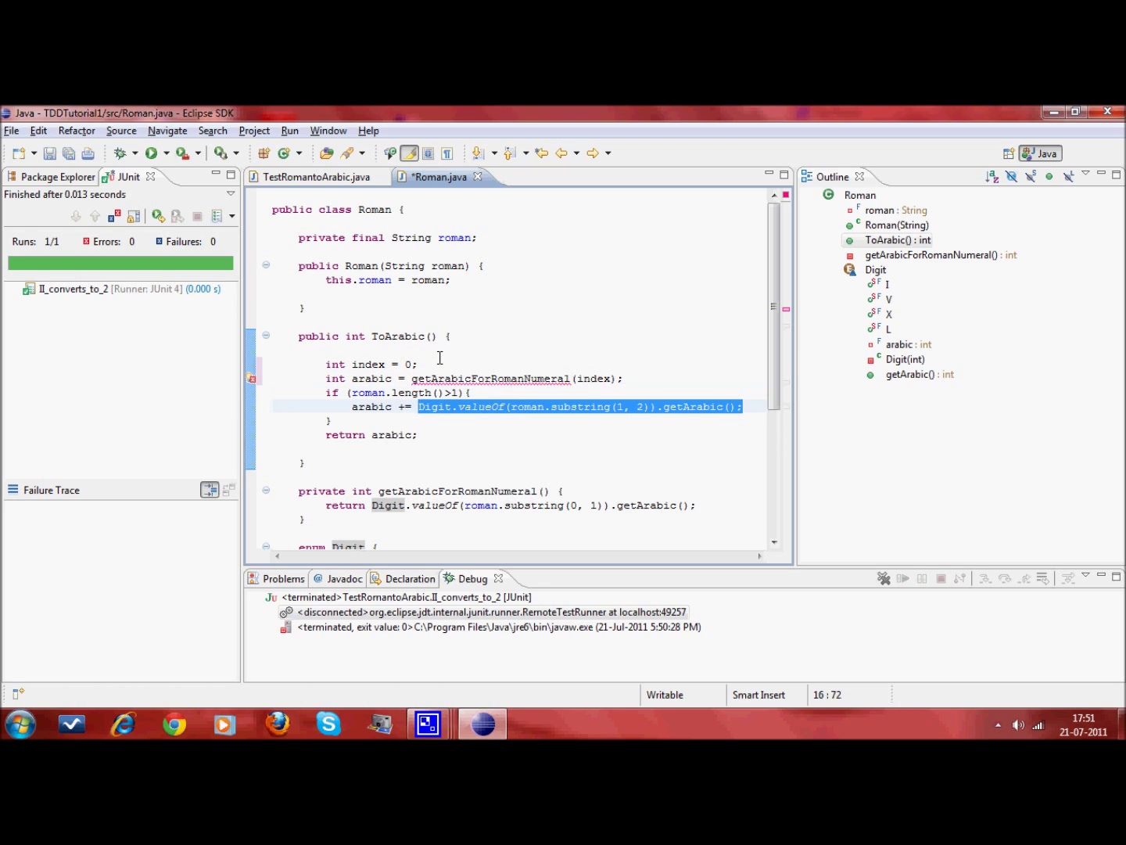
{"action": "key", "text": "shift+Left"}
{"action": "type", "text": "get"}
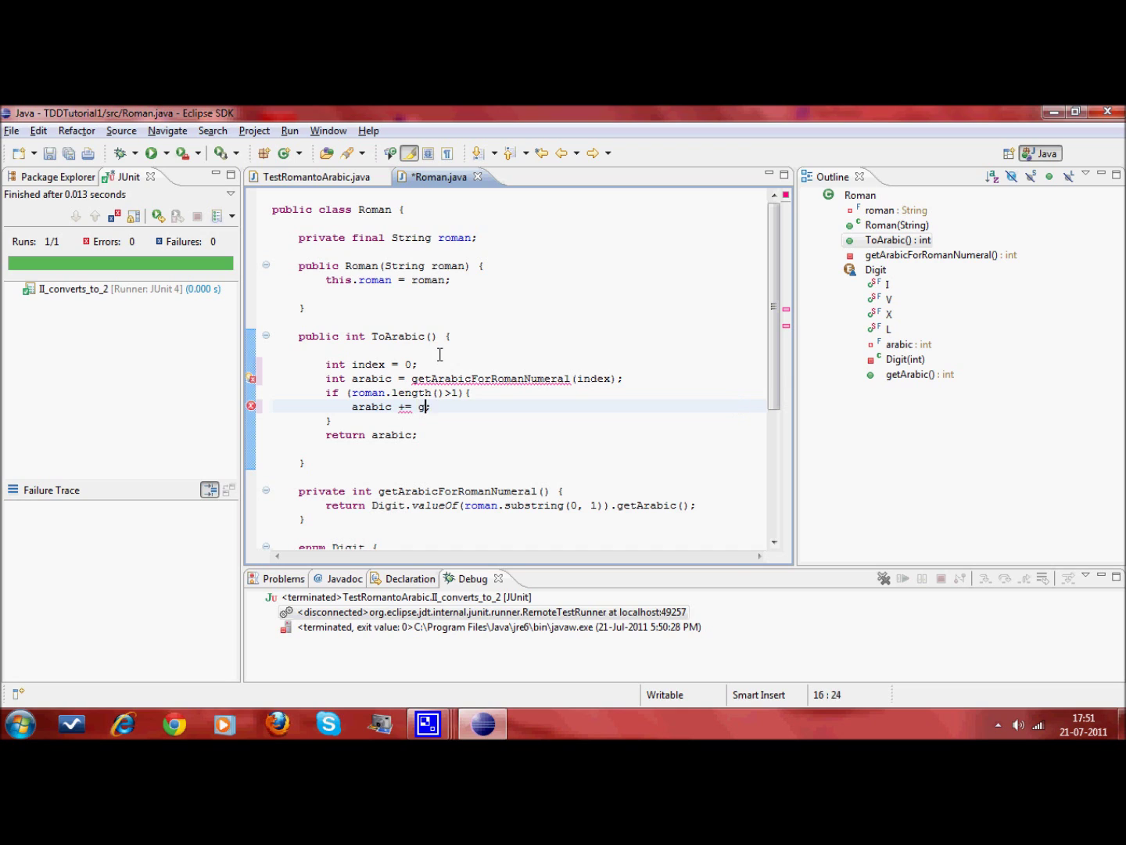
{"action": "key", "text": "ctrl+space"}
{"action": "key", "text": "Return"}
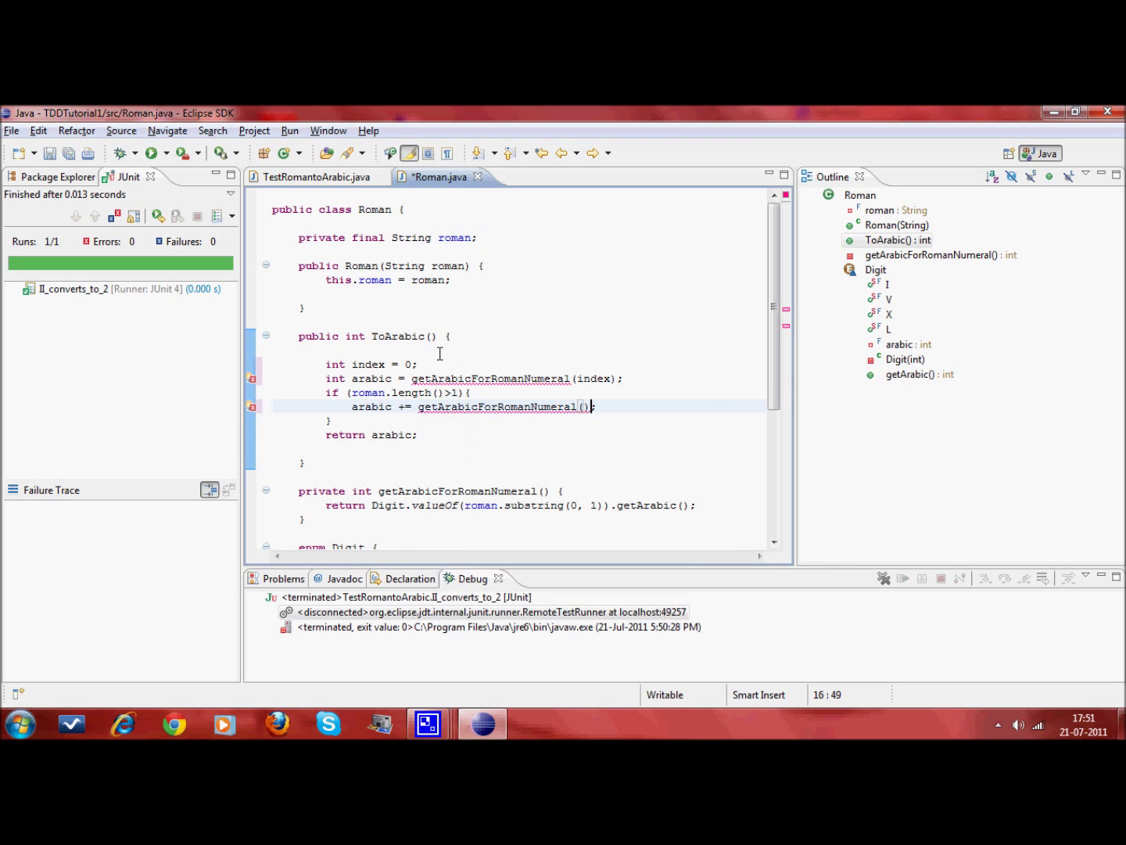
{"action": "key", "text": "Left"}
{"action": "type", "text": "index+1"}
Step: Give getArabicForRomanNumeral an int index parameter and use substring(index, index+1)
{"action": "key", "text": "Down"}
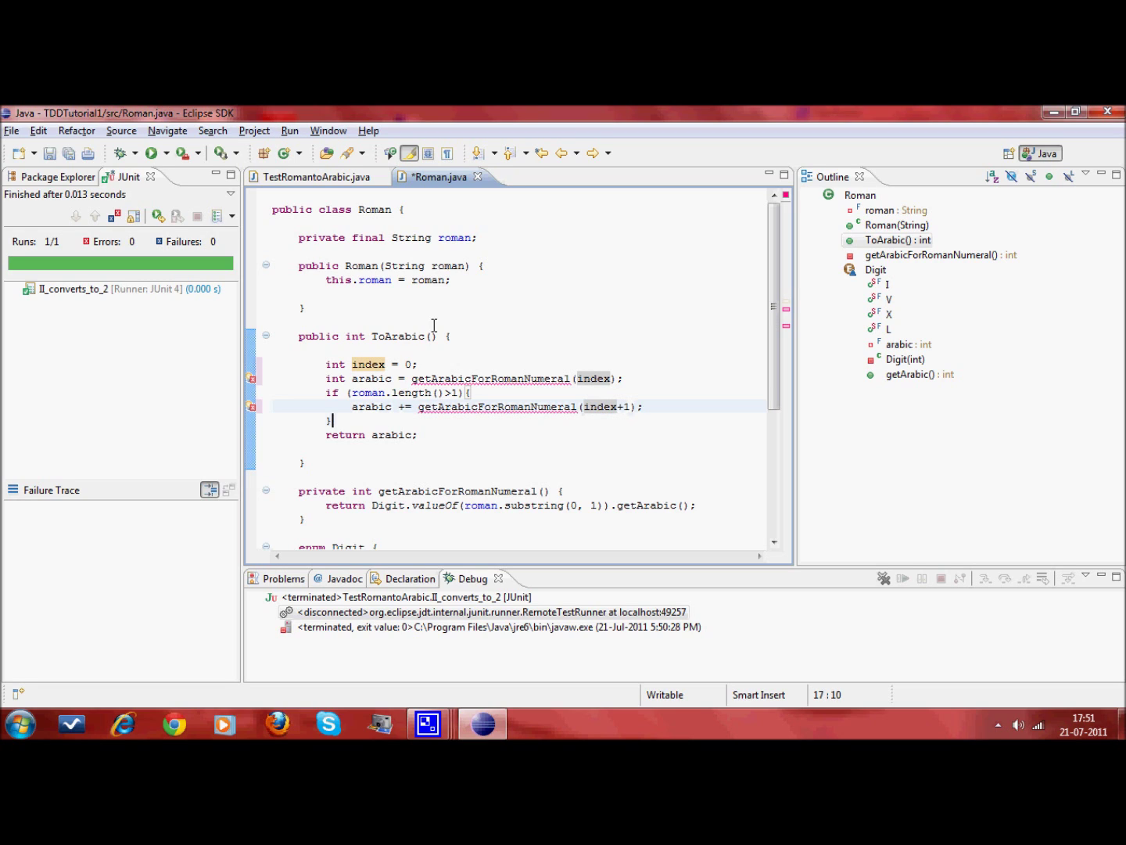
{"action": "key", "text": "Down"}
{"action": "key", "text": "Down"}
{"action": "key", "text": "Down"}
{"action": "key", "text": "Left"}
{"action": "key", "text": "Left"}
{"action": "key", "text": "Left"}
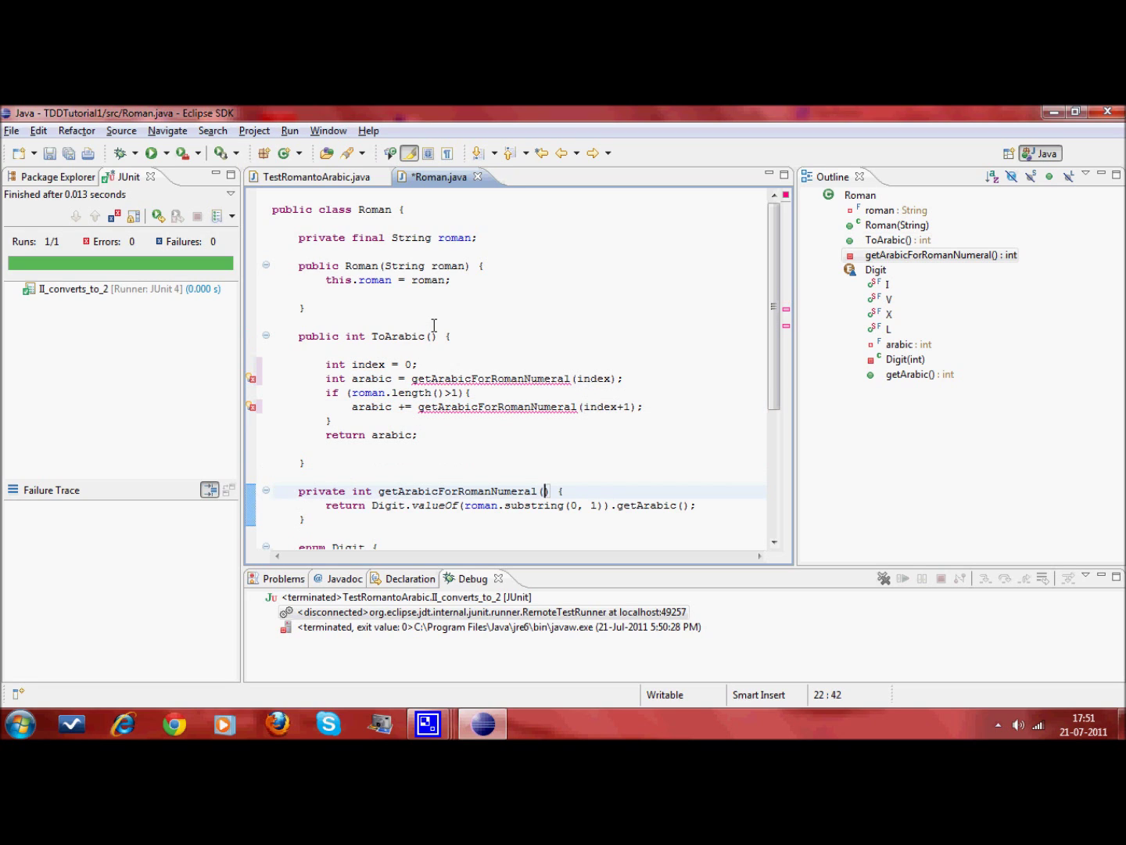
{"action": "type", "text": "int index"}
{"action": "key", "text": "Down"}
{"action": "key", "text": "Left"}
{"action": "key", "text": "Left"}
{"action": "key", "text": "Left"}
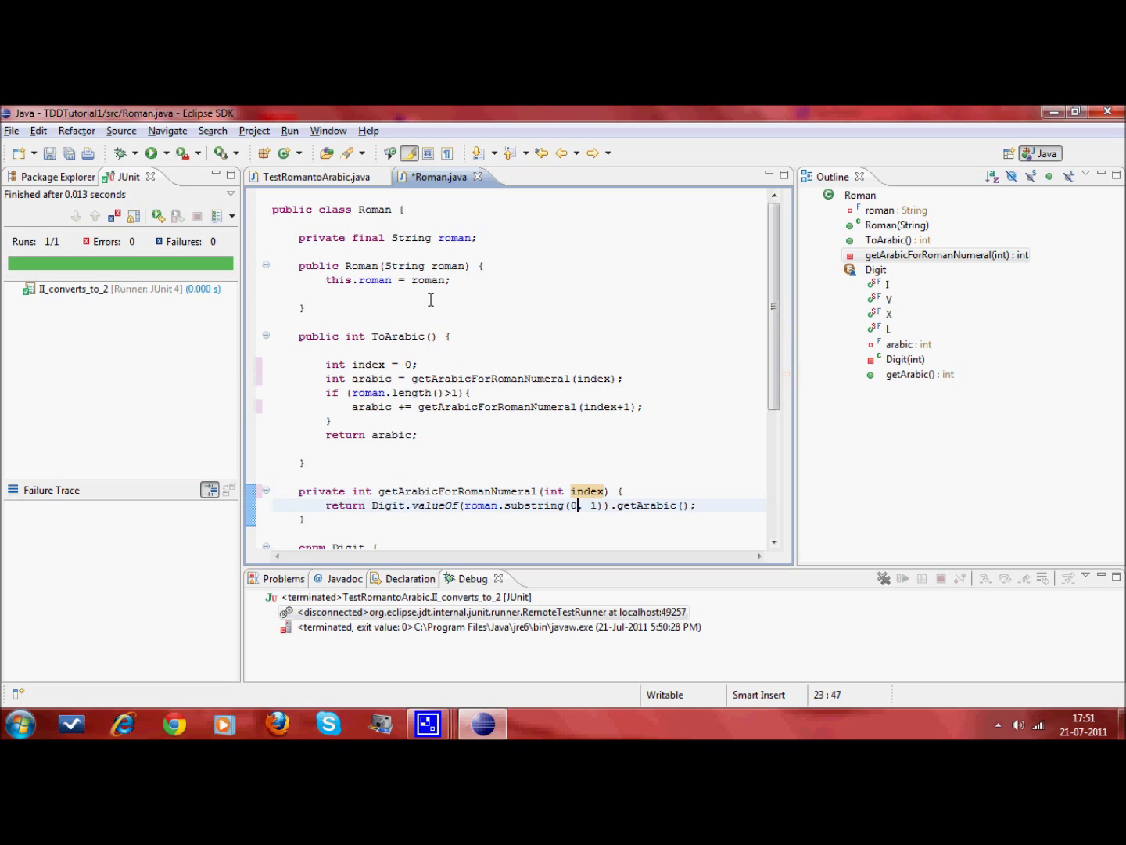
{"action": "key", "text": "BackSpace"}
{"action": "type", "text": "index"}
{"action": "key", "text": "Right"}
{"action": "type", "text": "index"}
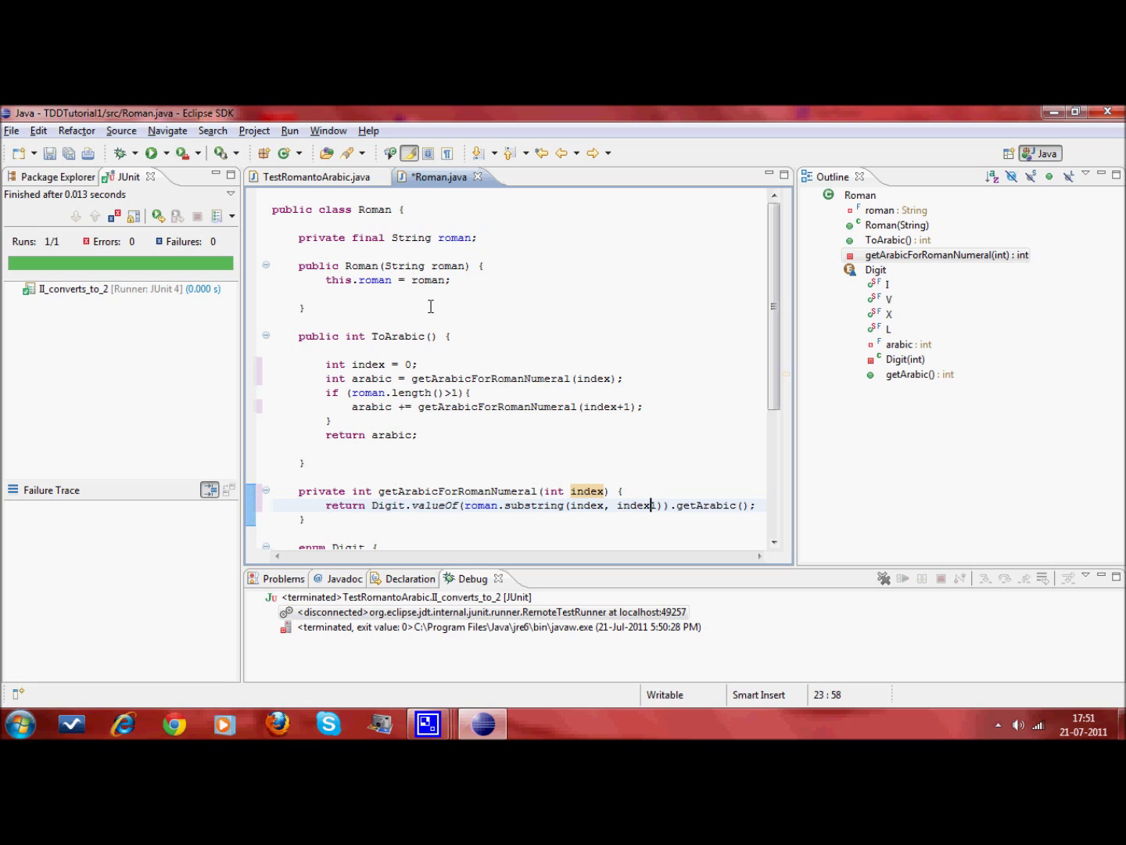
{"action": "type", "text": "+"}
Step: Save Roman.java and return to the TestRomantoArabic.java editor
{"action": "key", "text": "ctrl+s"}
{"action": "key", "text": "alt+Tab"}
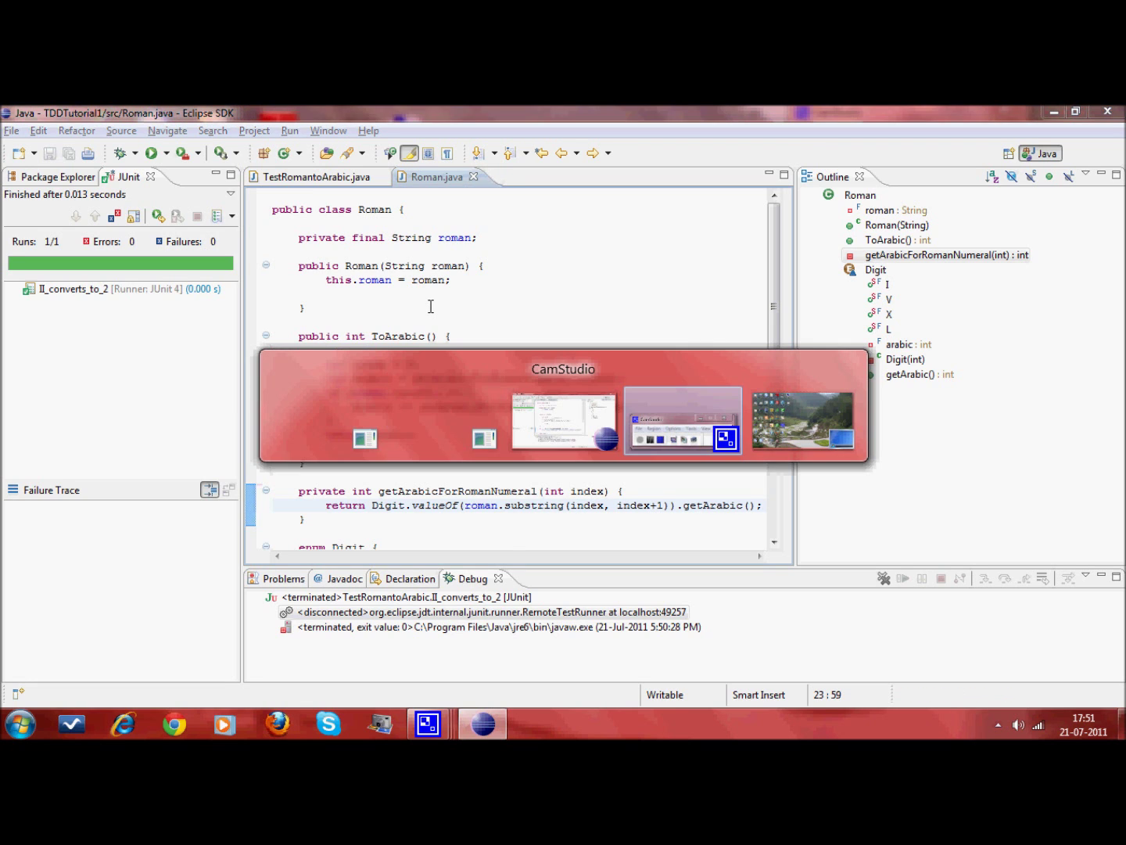
{"action": "key", "text": "alt+Tab"}
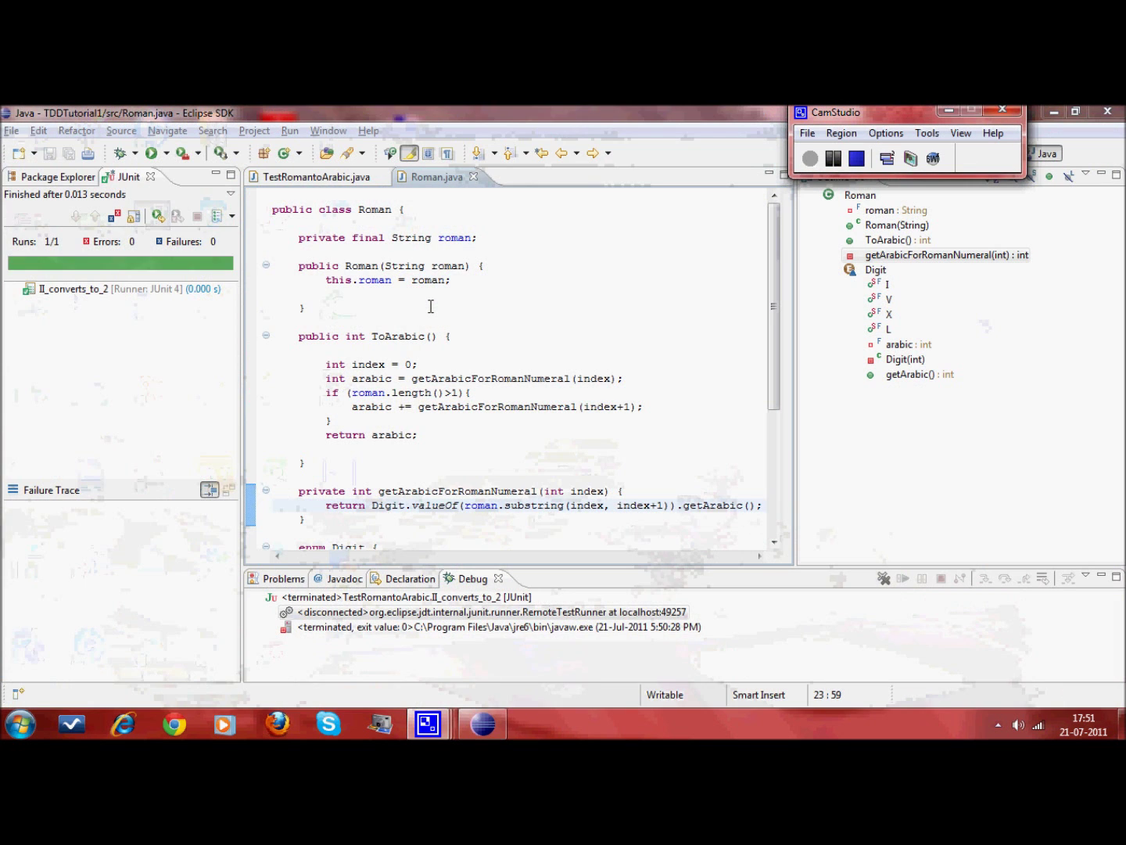
{"action": "left_click", "coordinate": [315, 177]}
Step: Rerun II_converts_to_2, then run all five TestRomantoArabic tests from the class name
{"action": "key", "text": "ctrl+F11"}
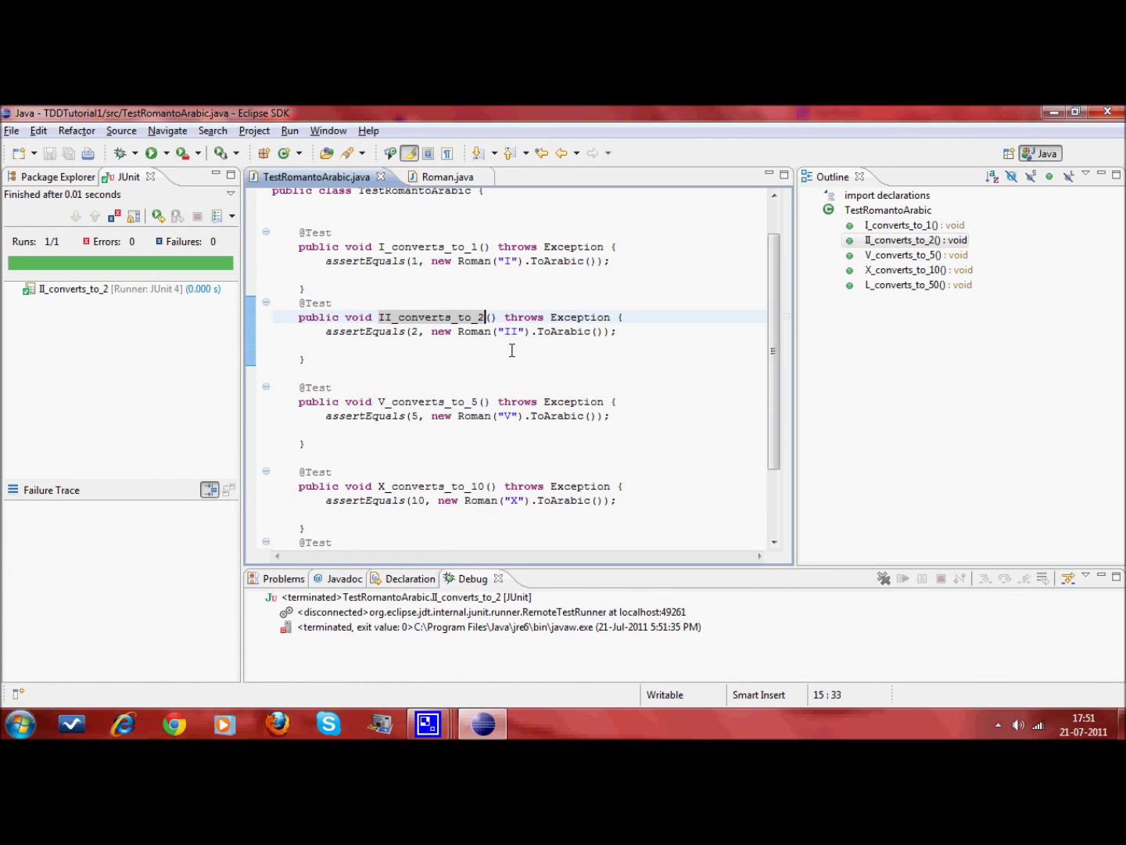
{"action": "key", "text": "Up"}
{"action": "key", "text": "Up"}
{"action": "key", "text": "Up"}
{"action": "key", "text": "Up"}
{"action": "key", "text": "Up"}
{"action": "key", "text": "Up"}
{"action": "key", "text": "Up"}
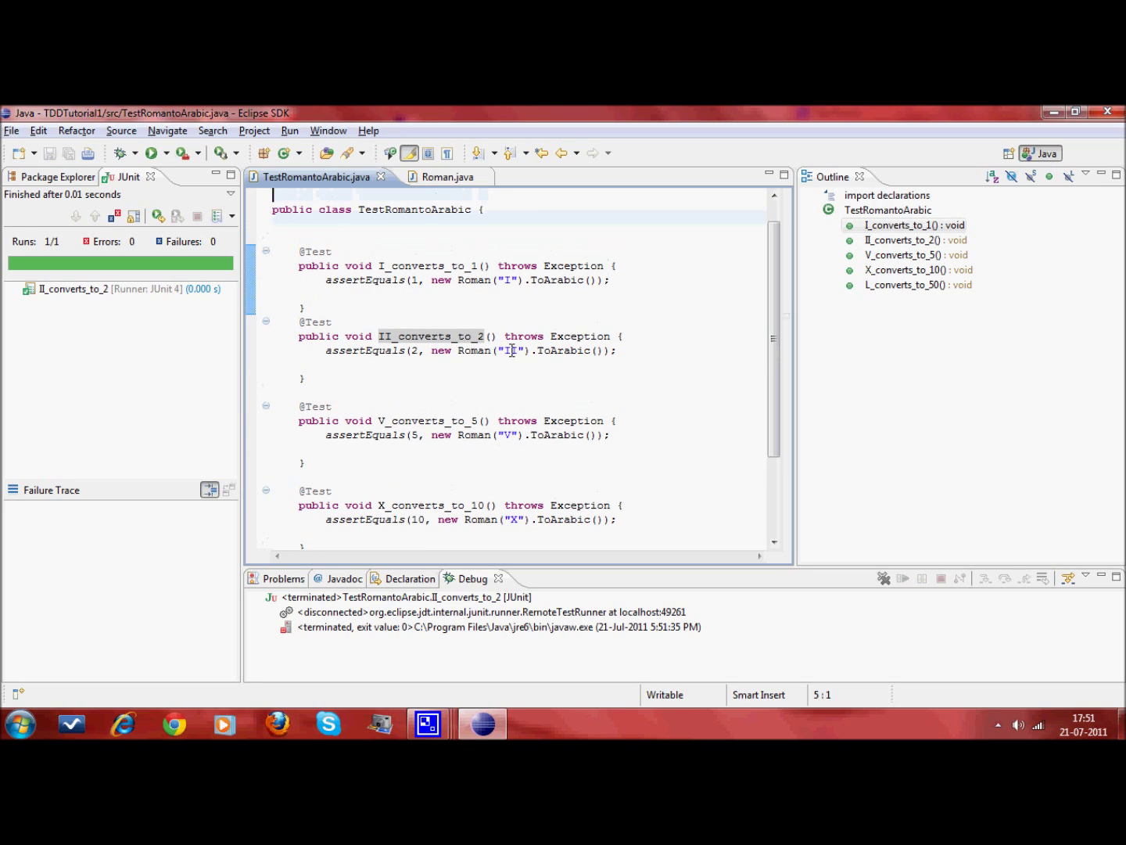
{"action": "key", "text": "Down"}
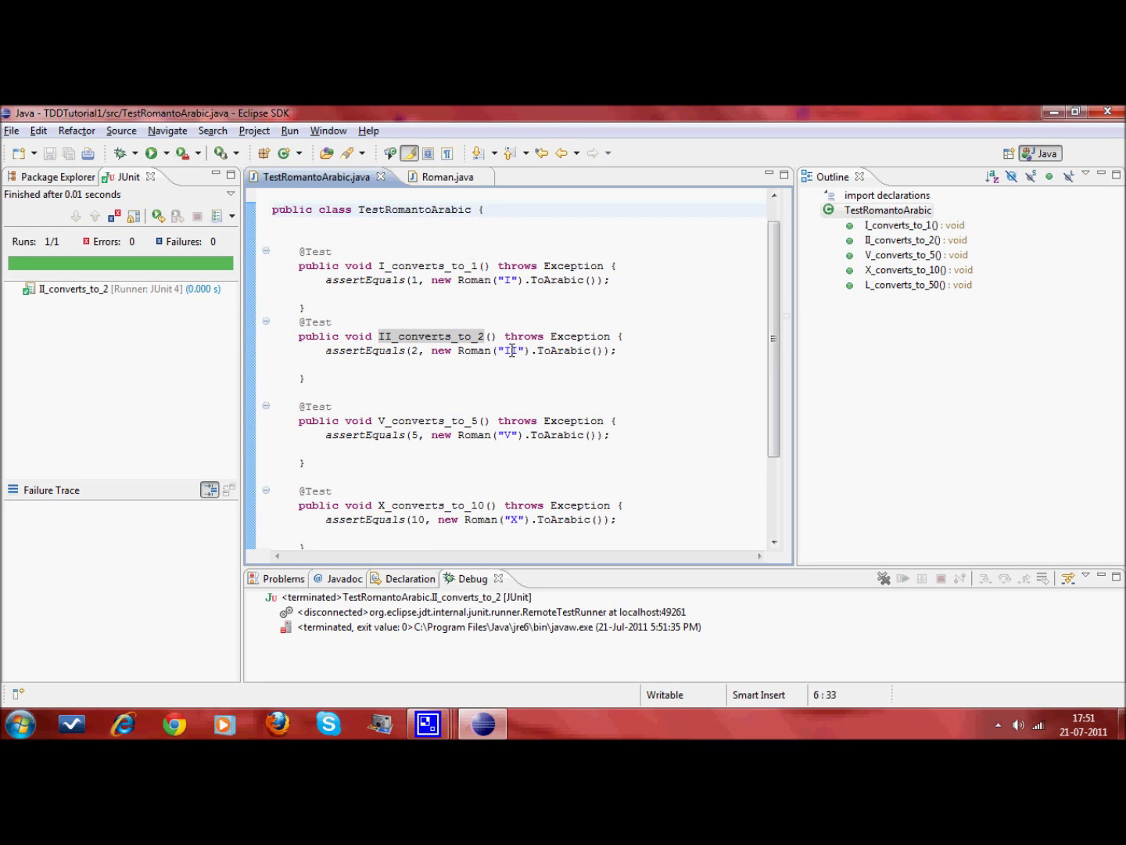
{"action": "key", "text": "Left"}
{"action": "key", "text": "Left"}
{"action": "key", "text": "Left"}
{"action": "key", "text": "ctrl+F11"}
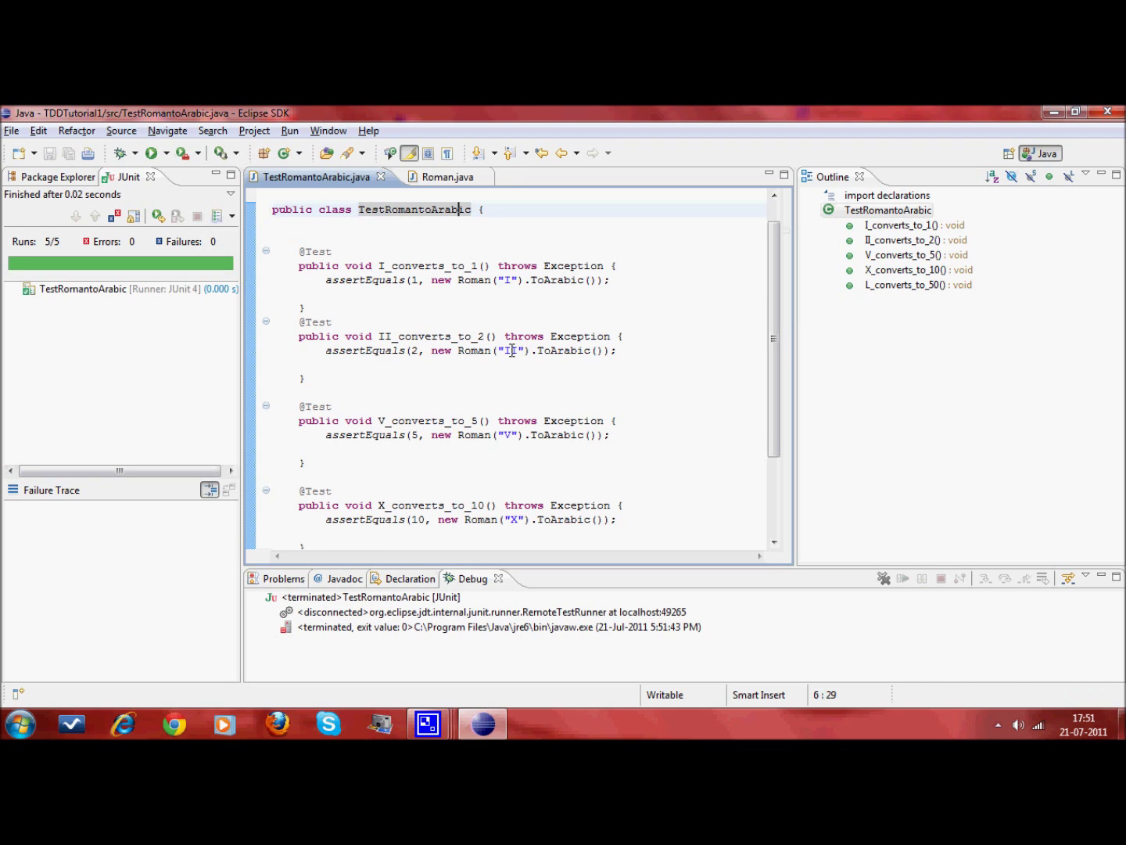
Step: Switch to Roman.java, then back to the TestRomantoArabic.java editor
{"action": "key", "text": "ctrl+Page_Down"}
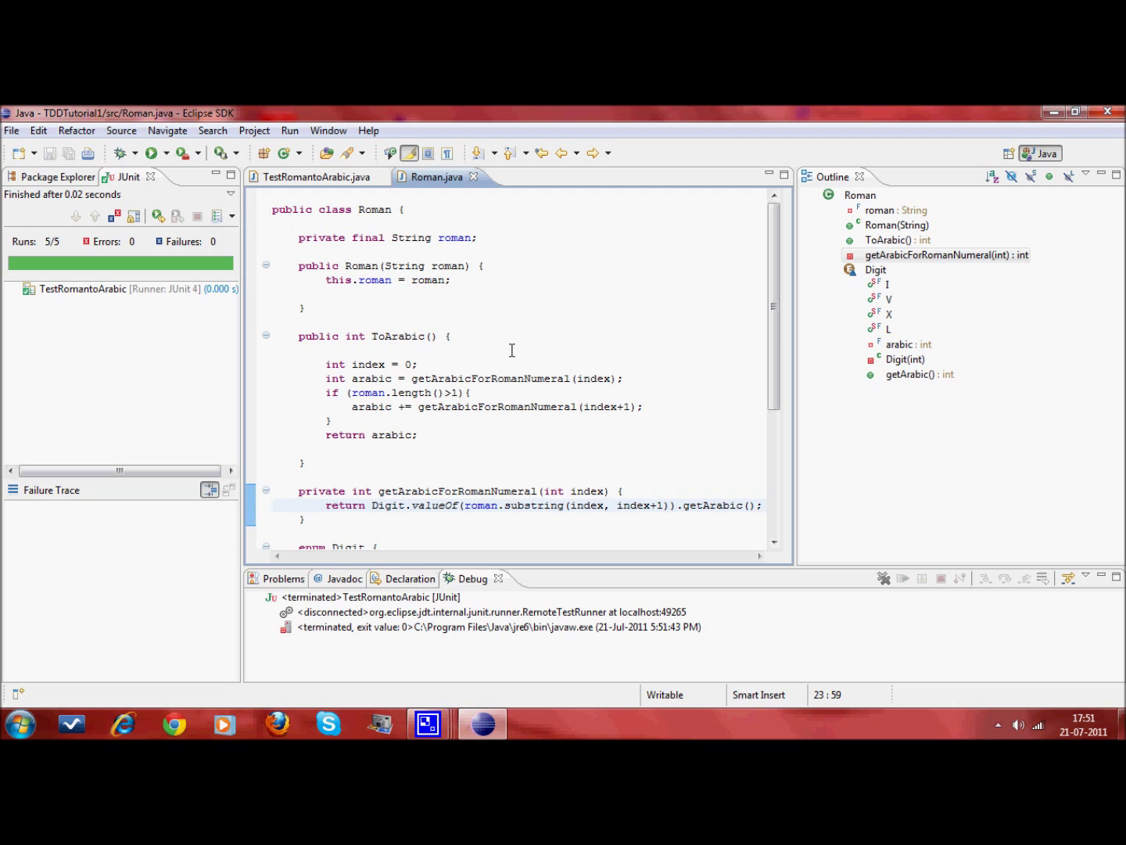
{"action": "key", "text": "alt+Tab"}
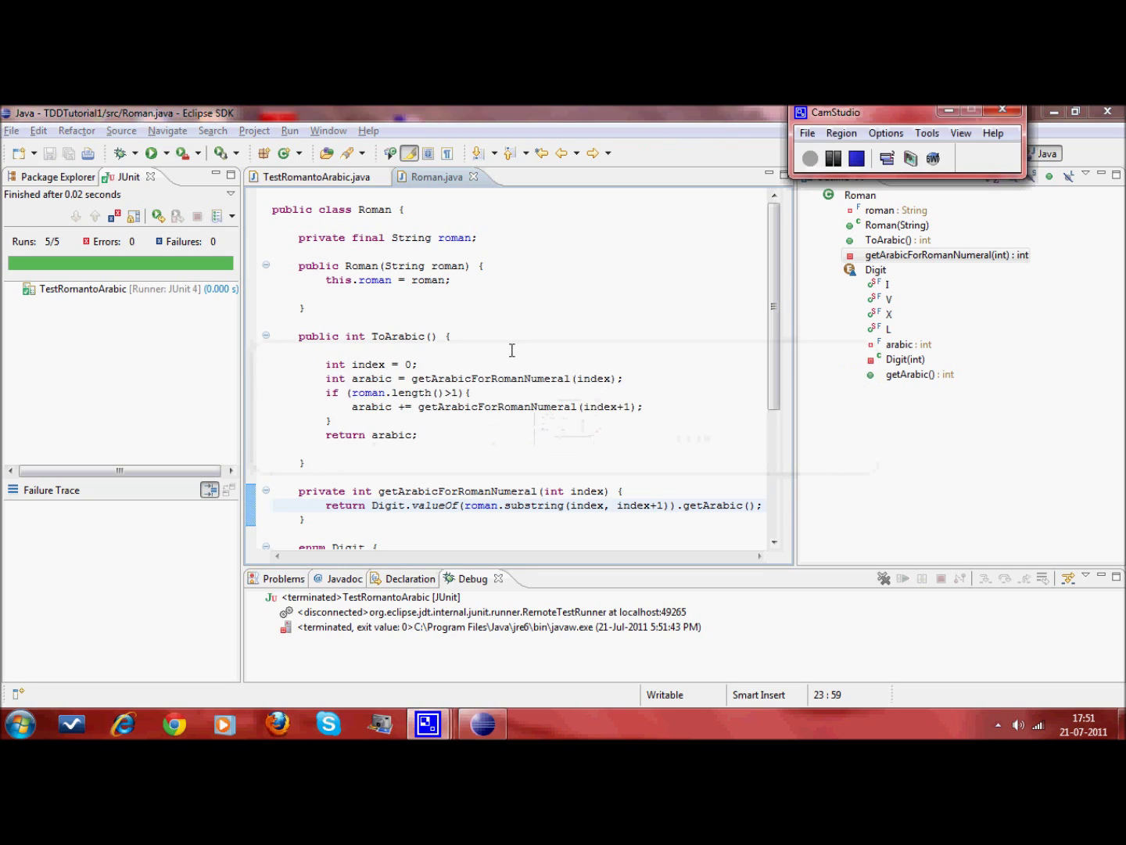
{"action": "key", "text": "alt+Tab"}
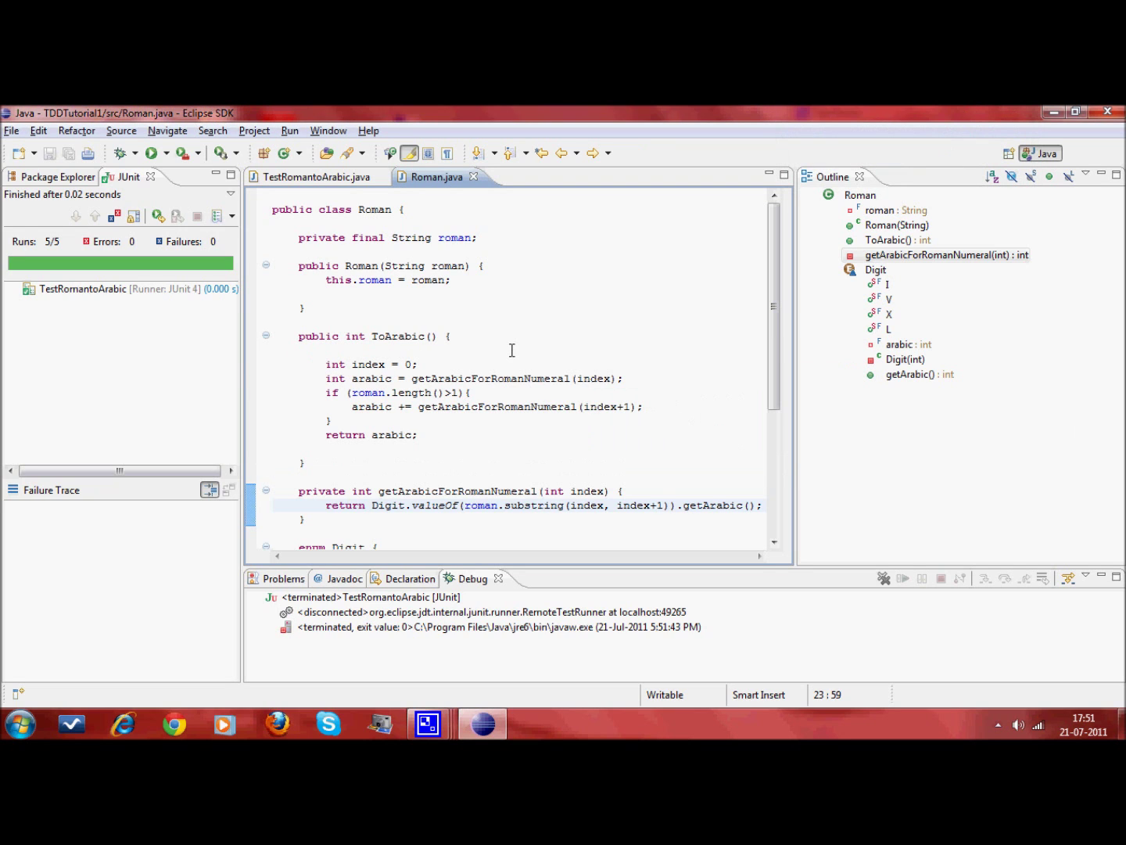
{"action": "left_click", "coordinate": [349, 184]}
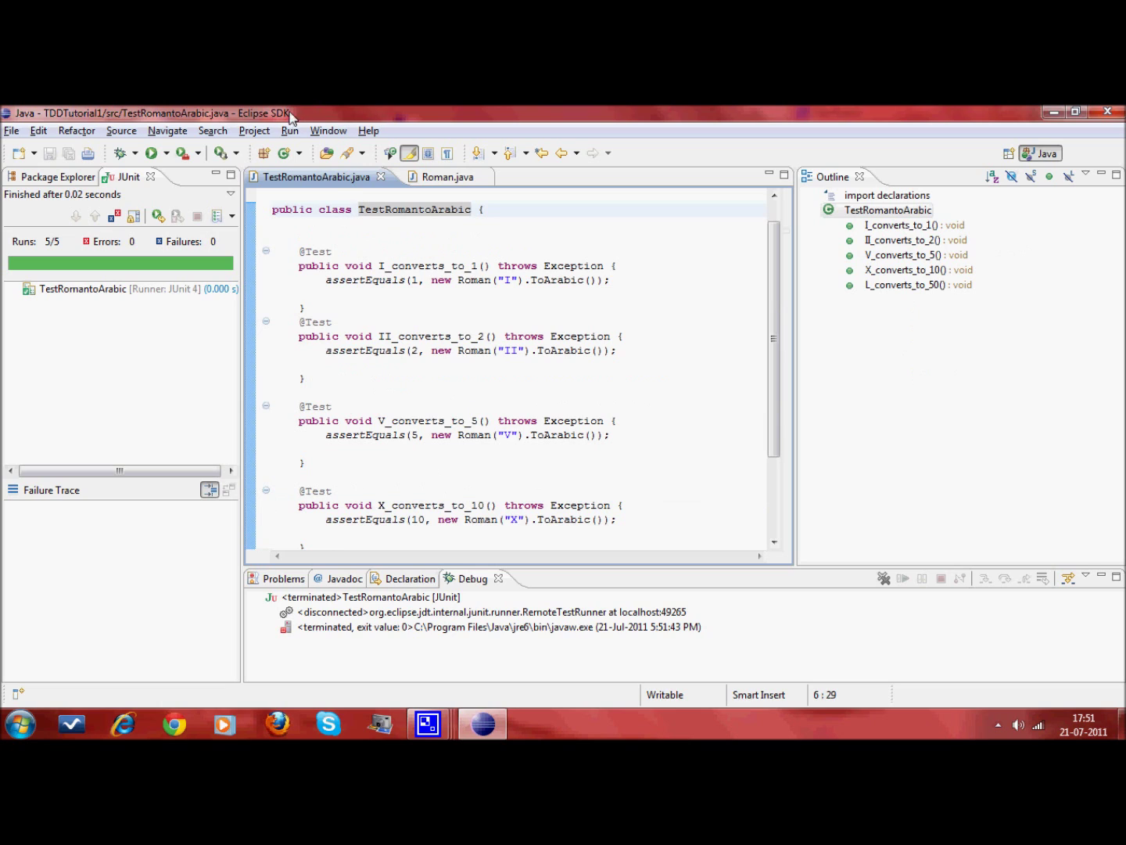
Step: Duplicate the II_converts_to_2 test method directly below itself
{"action": "left_click_drag", "start_coordinate": [299, 322], "coordinate": [321, 384]}
{"action": "key", "text": "ctrl+c"}
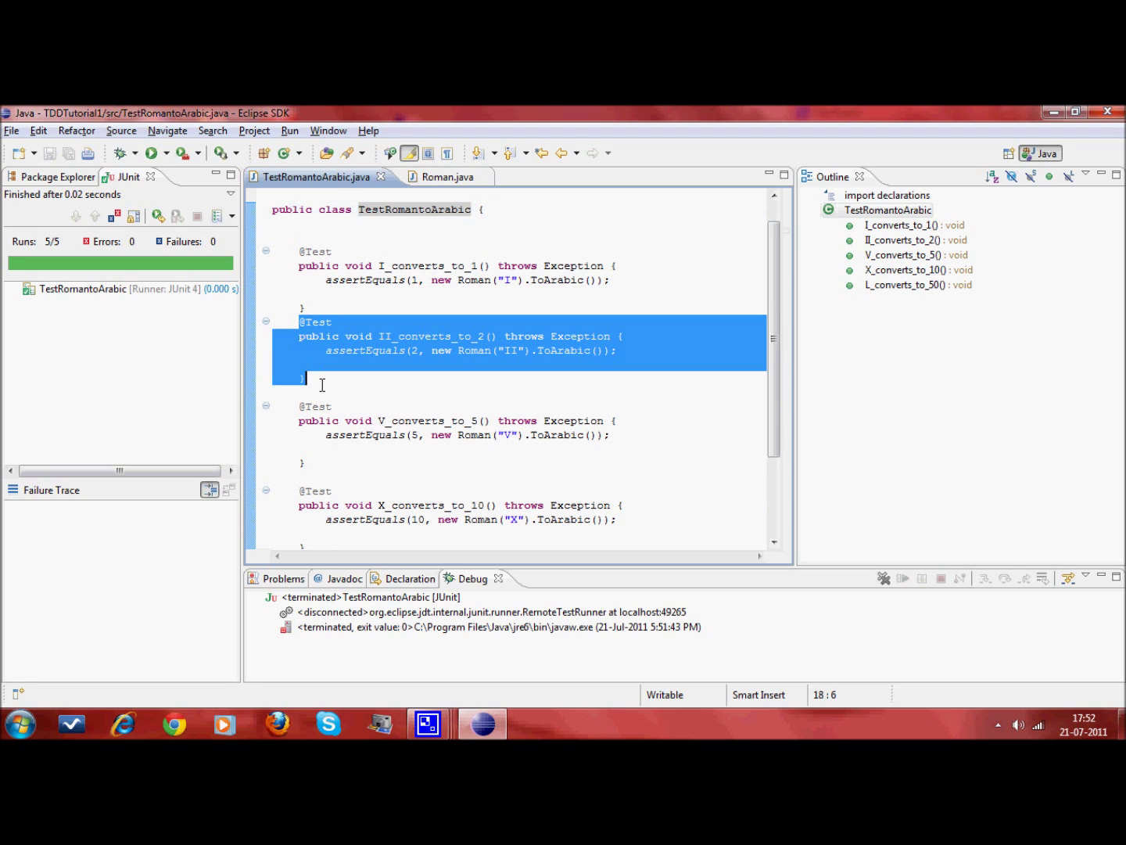
{"action": "left_click", "coordinate": [324, 381]}
{"action": "key", "text": "Return"}
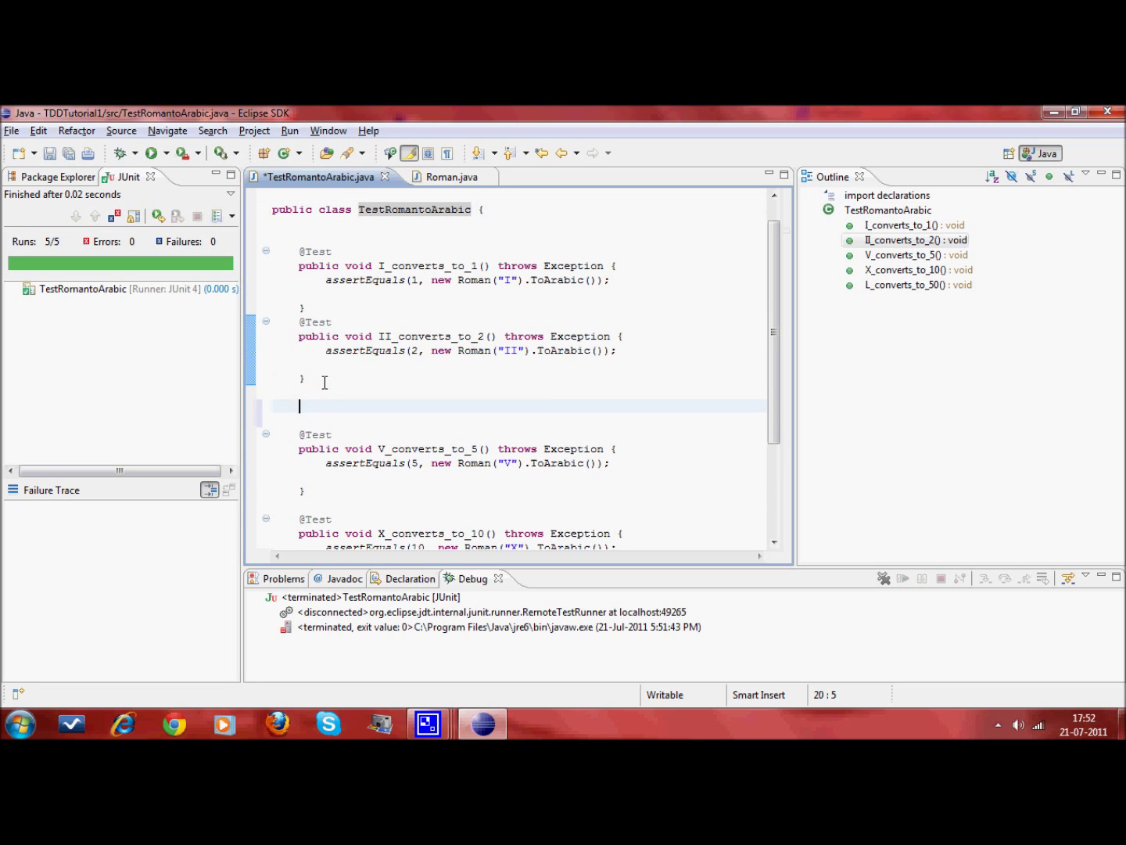
{"action": "key", "text": "ctrl+v"}
{"action": "key", "text": "Up"}
{"action": "key", "text": "Up"}
{"action": "key", "text": "Up"}
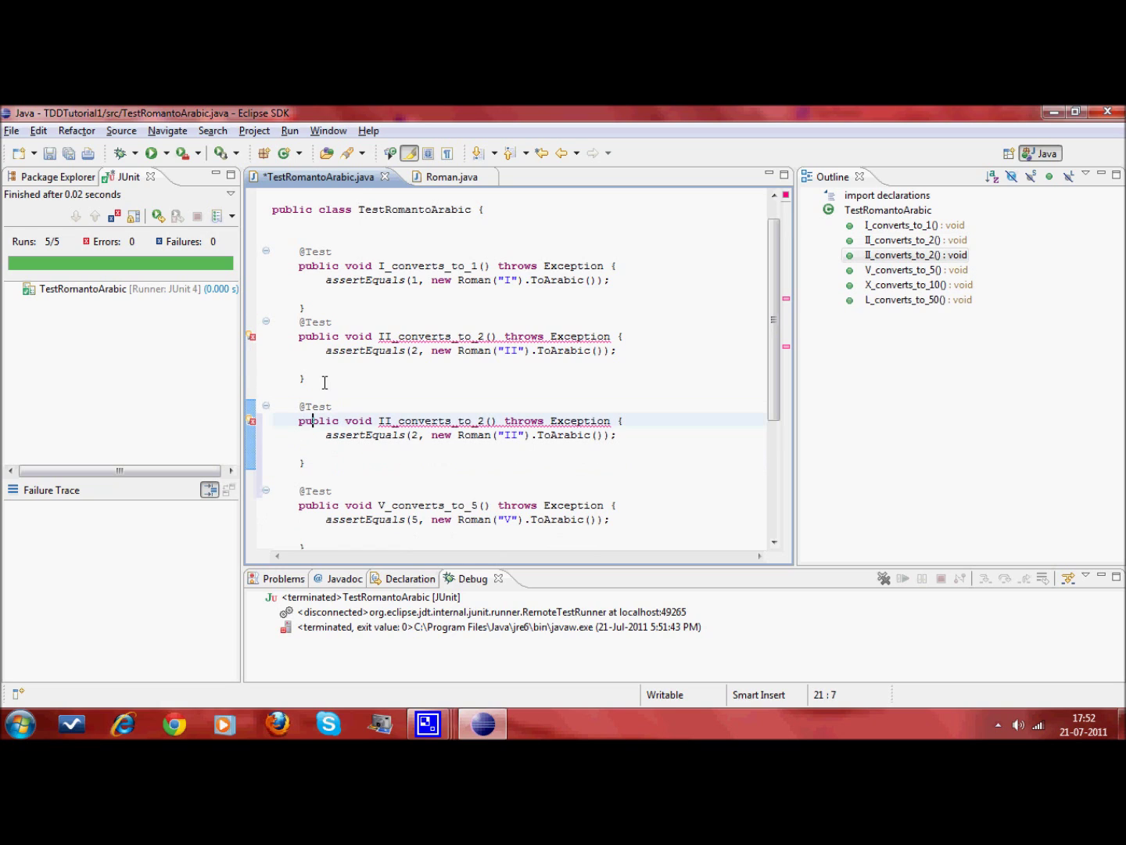
Step: Rename the copy III_converts_to_3, expecting 3 from "III"
{"action": "key", "text": "ctrl+Right"}
{"action": "key", "text": "ctrl+Right"}
{"action": "type", "text": "I"}
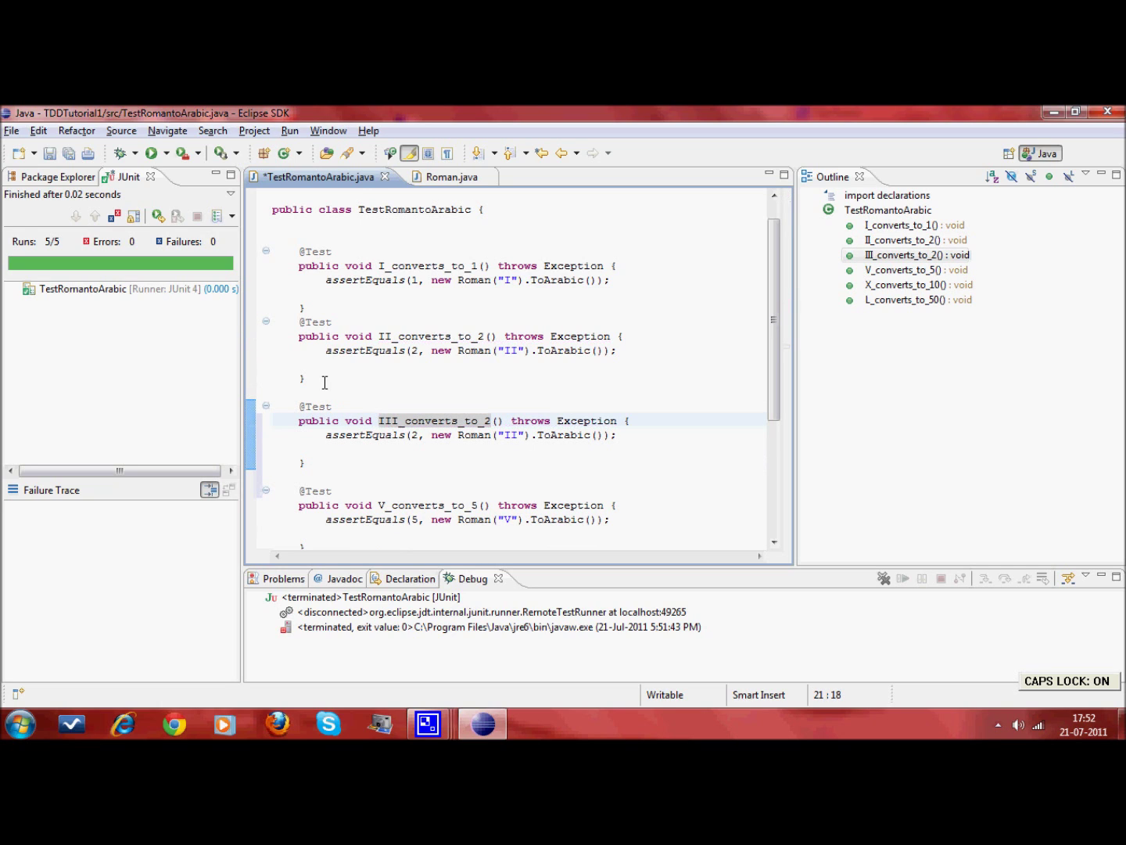
{"action": "key", "text": "Down"}
{"action": "key", "text": "ctrl+Right"}
{"action": "key", "text": "ctrl+Right"}
{"action": "key", "text": "shift+Right"}
{"action": "type", "text": "3"}
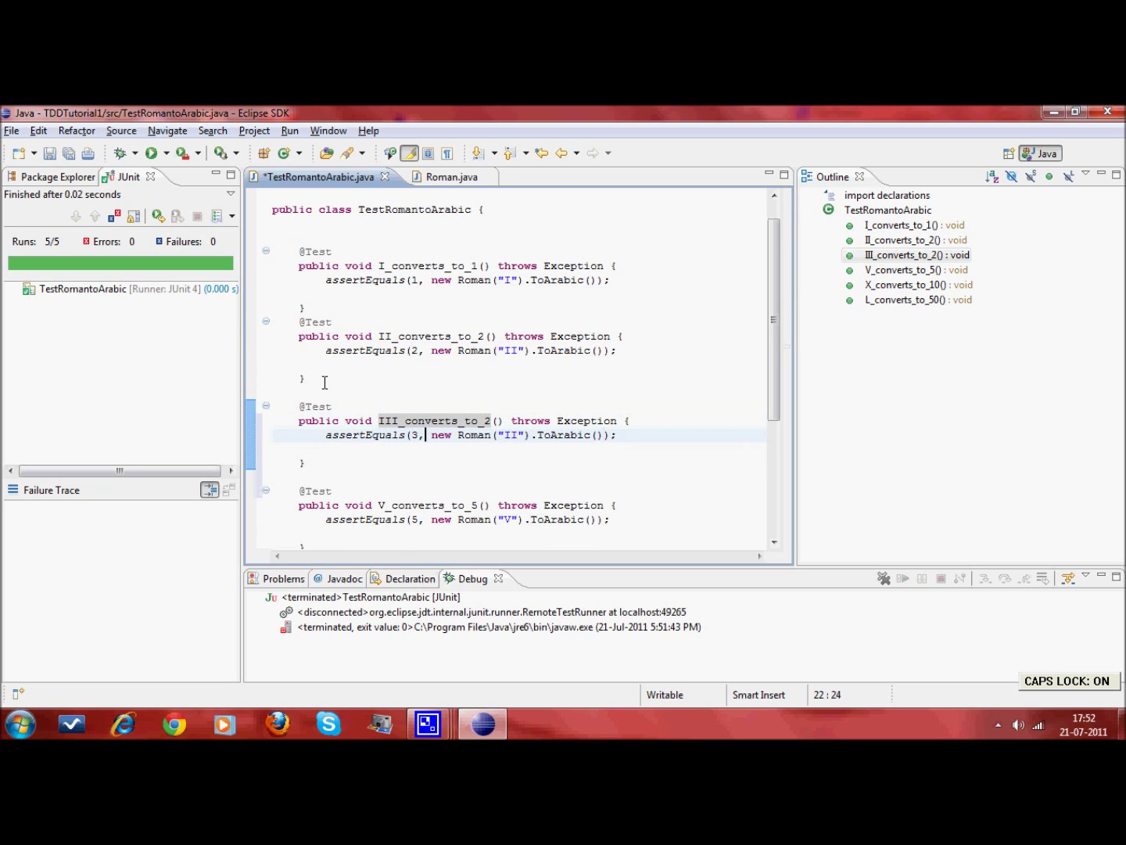
{"action": "key", "text": "ctrl+Right"}
{"action": "key", "text": "ctrl+Right"}
{"action": "key", "text": "ctrl+Right"}
{"action": "key", "text": "Right"}
{"action": "type", "text": "I"}
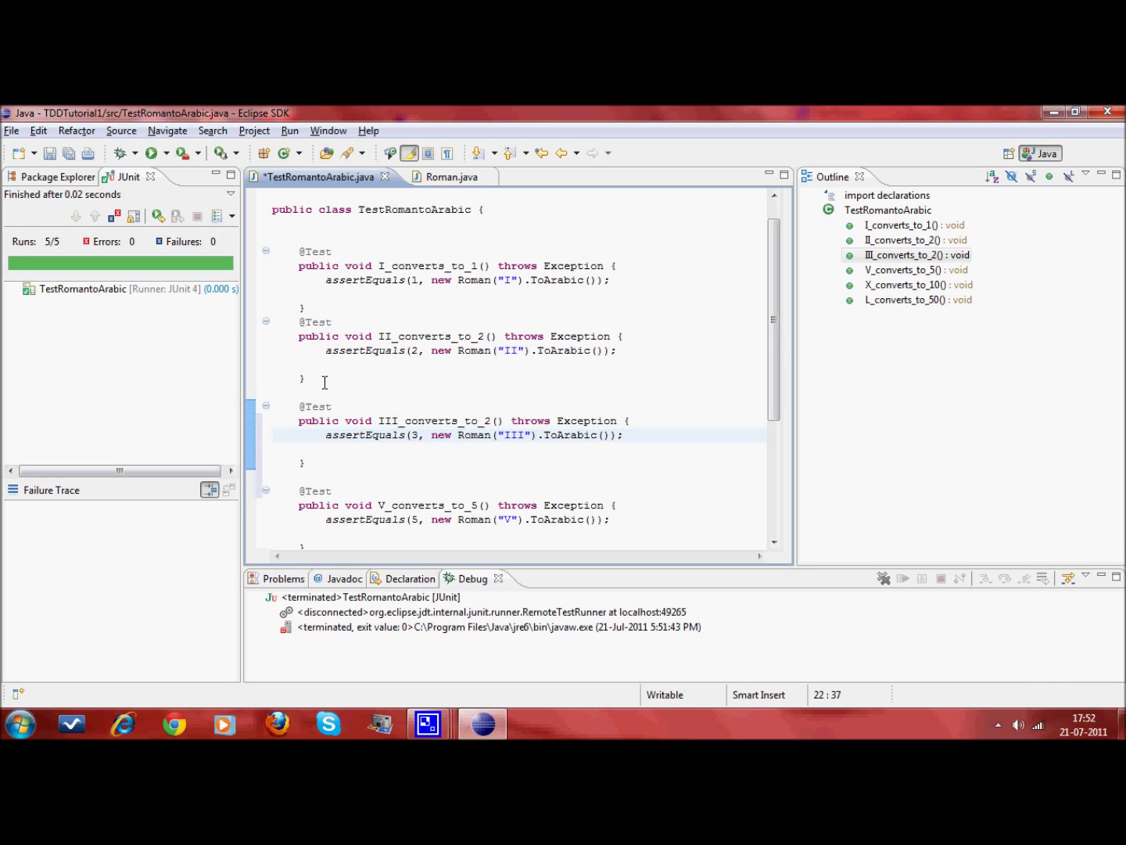
{"action": "key", "text": "Up"}
{"action": "key", "text": "shift+Left"}
{"action": "type", "text": "3"}
Step: Save the test file and run III_converts_to_3 as a JUnit test
{"action": "key", "text": "ctrl+s"}
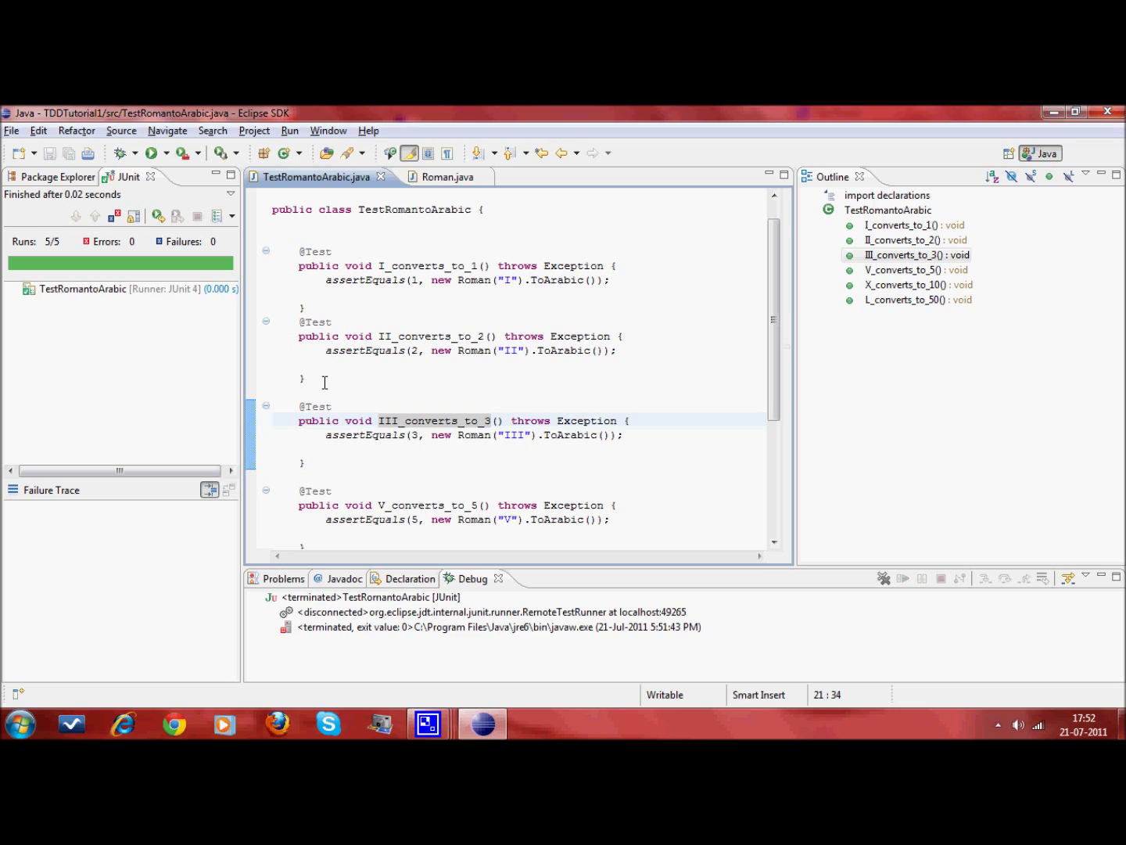
{"action": "key", "text": "alt+shift+x"}
{"action": "key", "text": "t"}
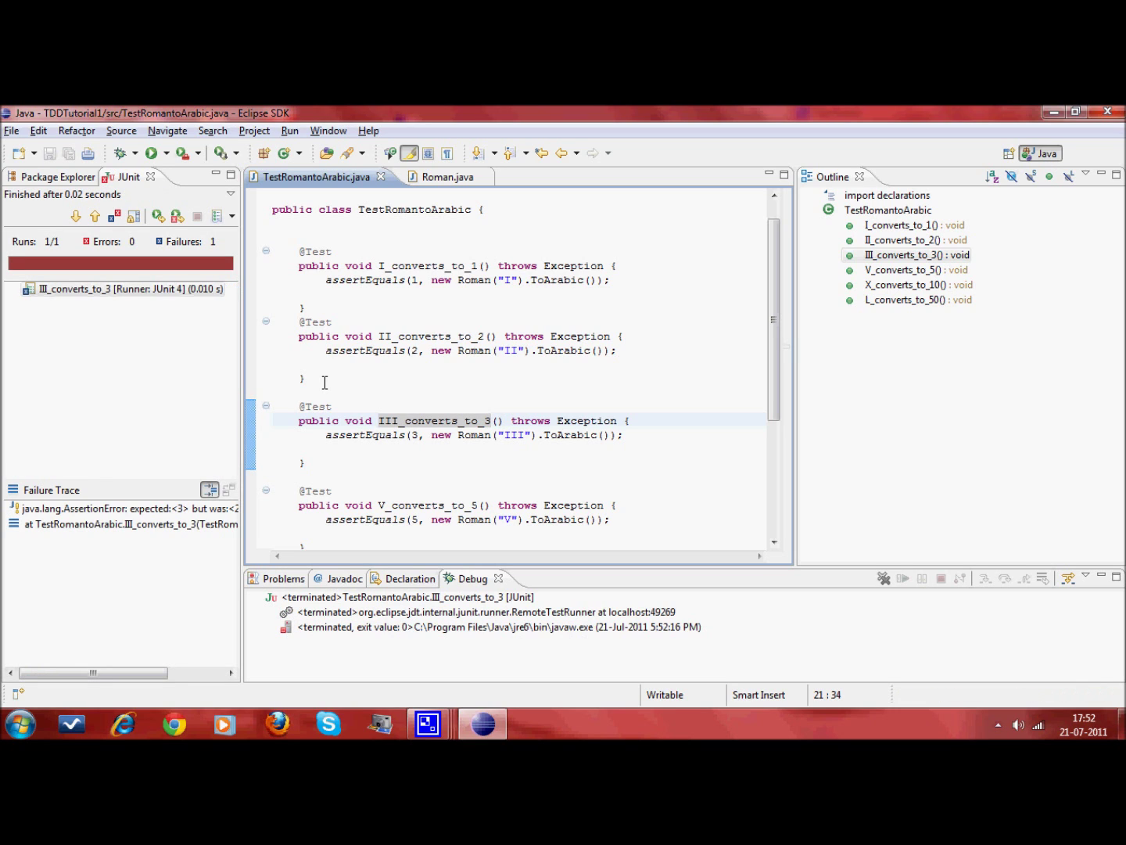
Step: Turn the if into a while loop incrementing index, with condition roman.length() > index + 1
{"action": "key", "text": "ctrl+Page_Down"}
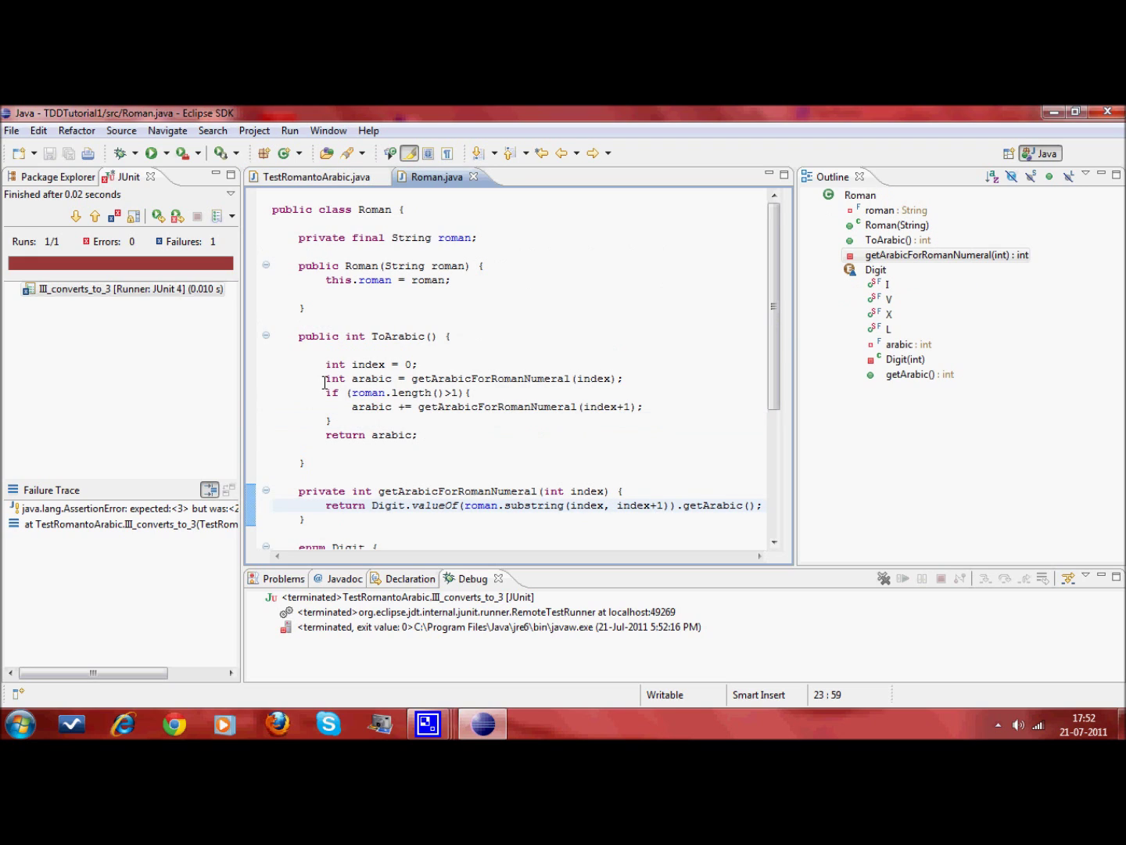
{"action": "key", "text": "Up"}
{"action": "key", "text": "Up"}
{"action": "key", "text": "Up"}
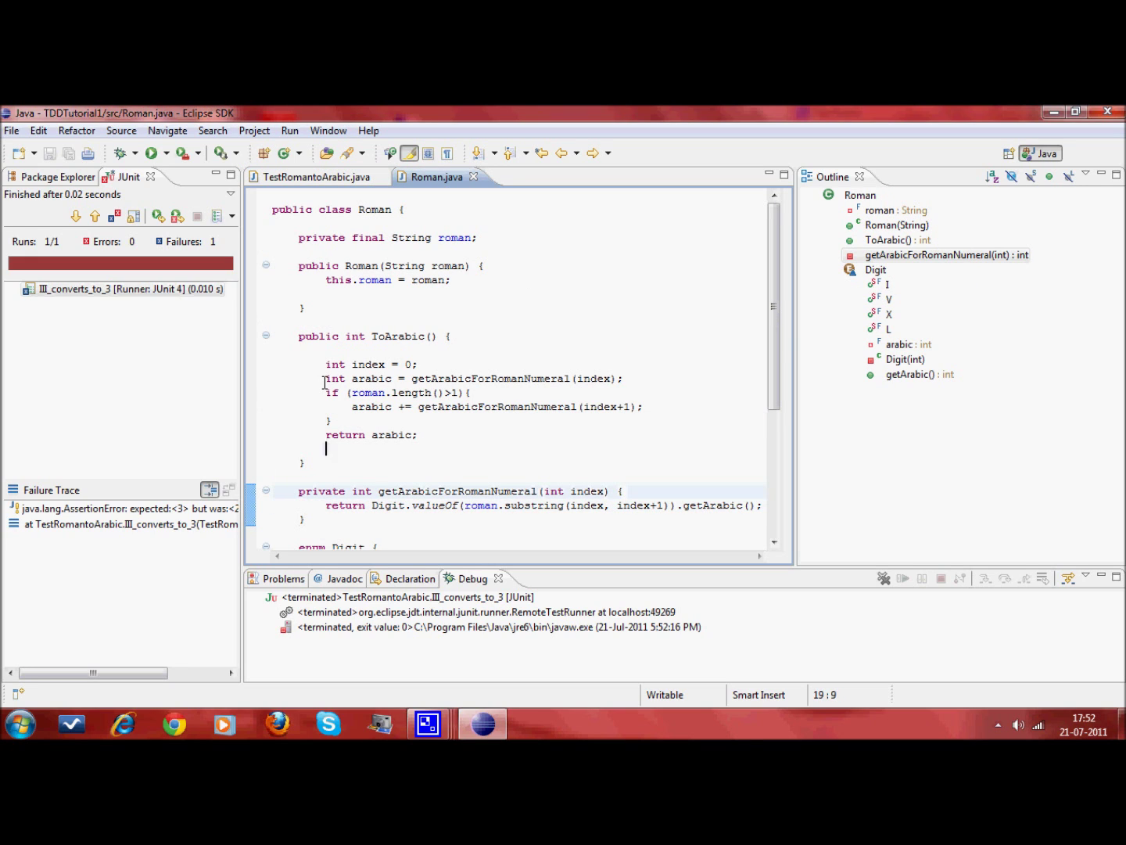
{"action": "key", "text": "Up"}
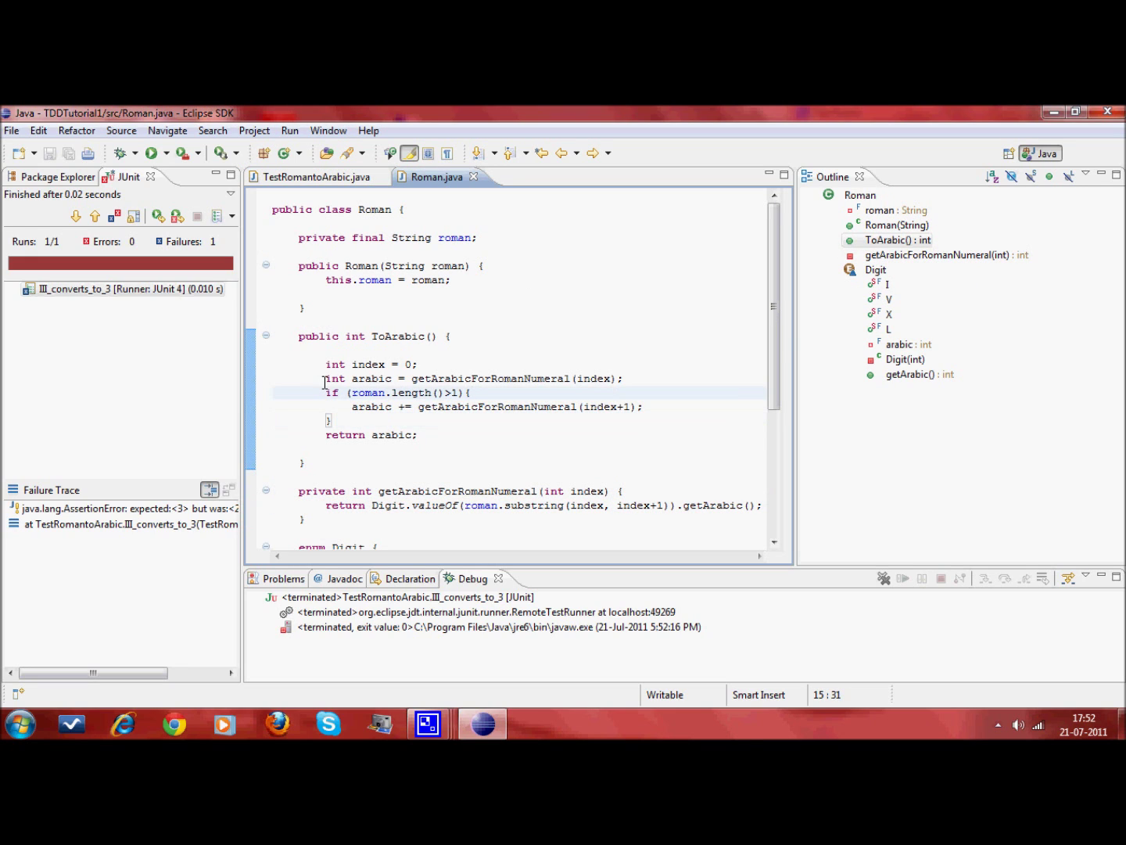
{"action": "key", "text": "Home"}
{"action": "key", "text": "shift+Right"}
{"action": "key", "text": "shift+Right"}
{"action": "type", "text": "while"}
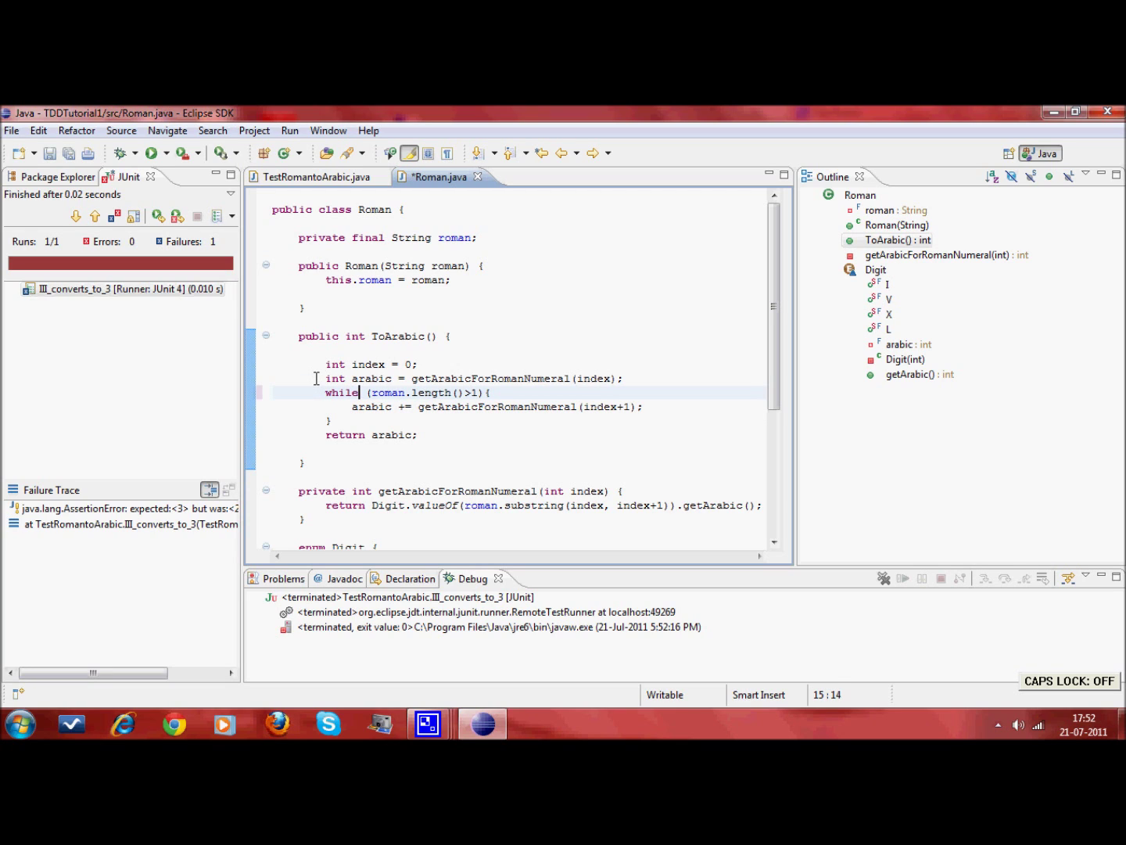
{"action": "key", "text": "Down"}
{"action": "key", "text": "End"}
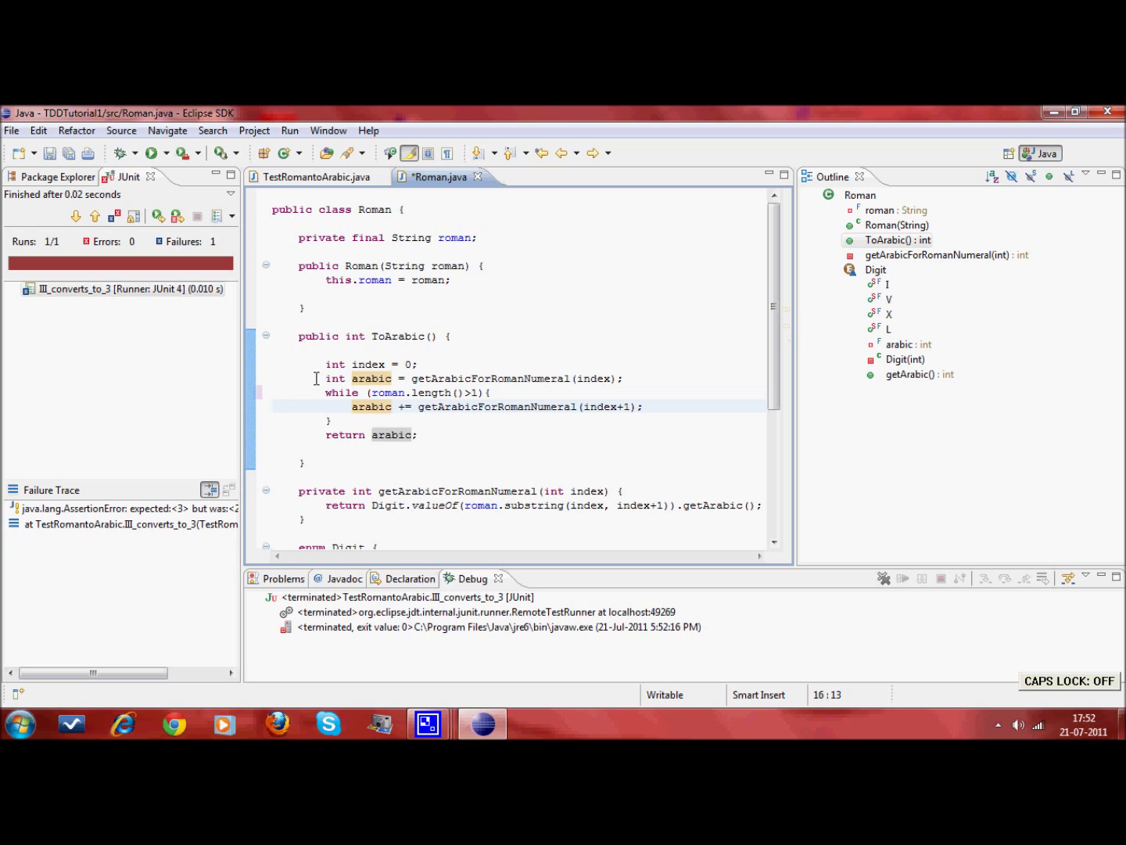
{"action": "key", "text": "Return"}
{"action": "type", "text": "index"}
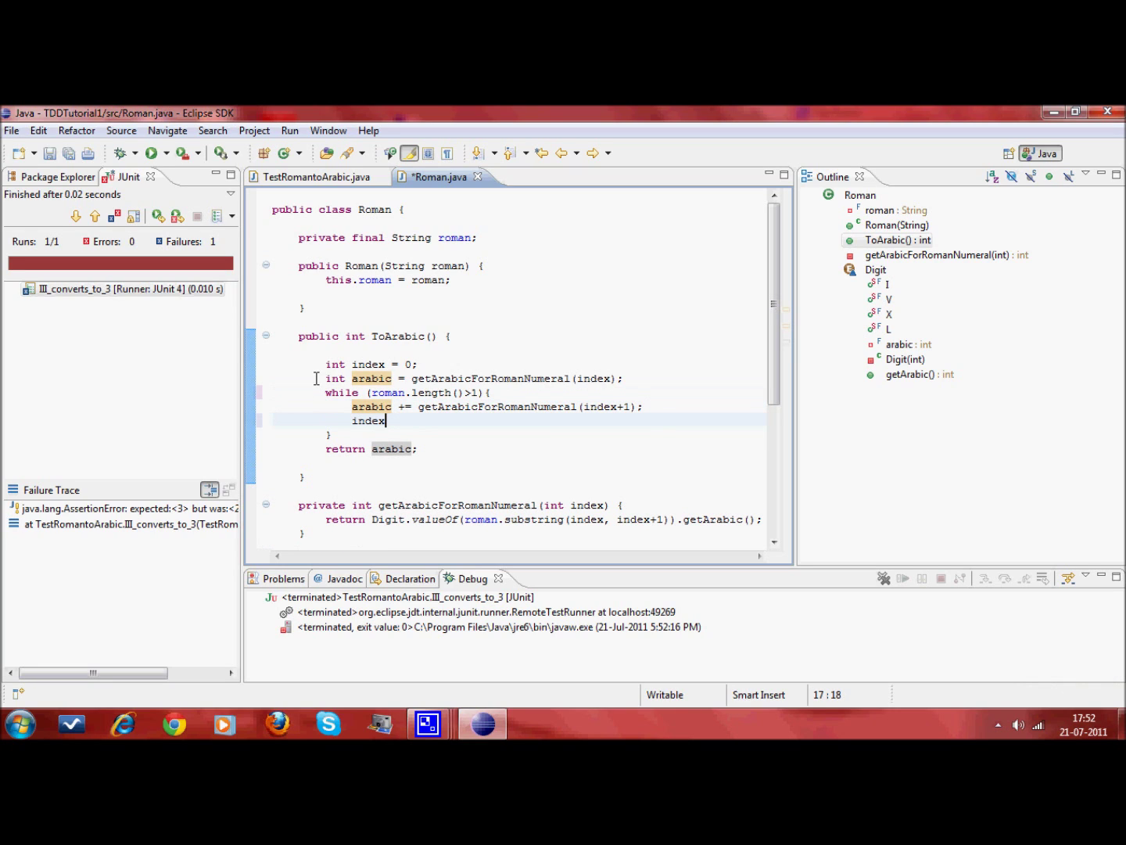
{"action": "type", "text": "++;"}
{"action": "key", "text": "Up"}
{"action": "key", "text": "Up"}
{"action": "key", "text": "Right"}
{"action": "key", "text": "Right"}
{"action": "key", "text": "Right"}
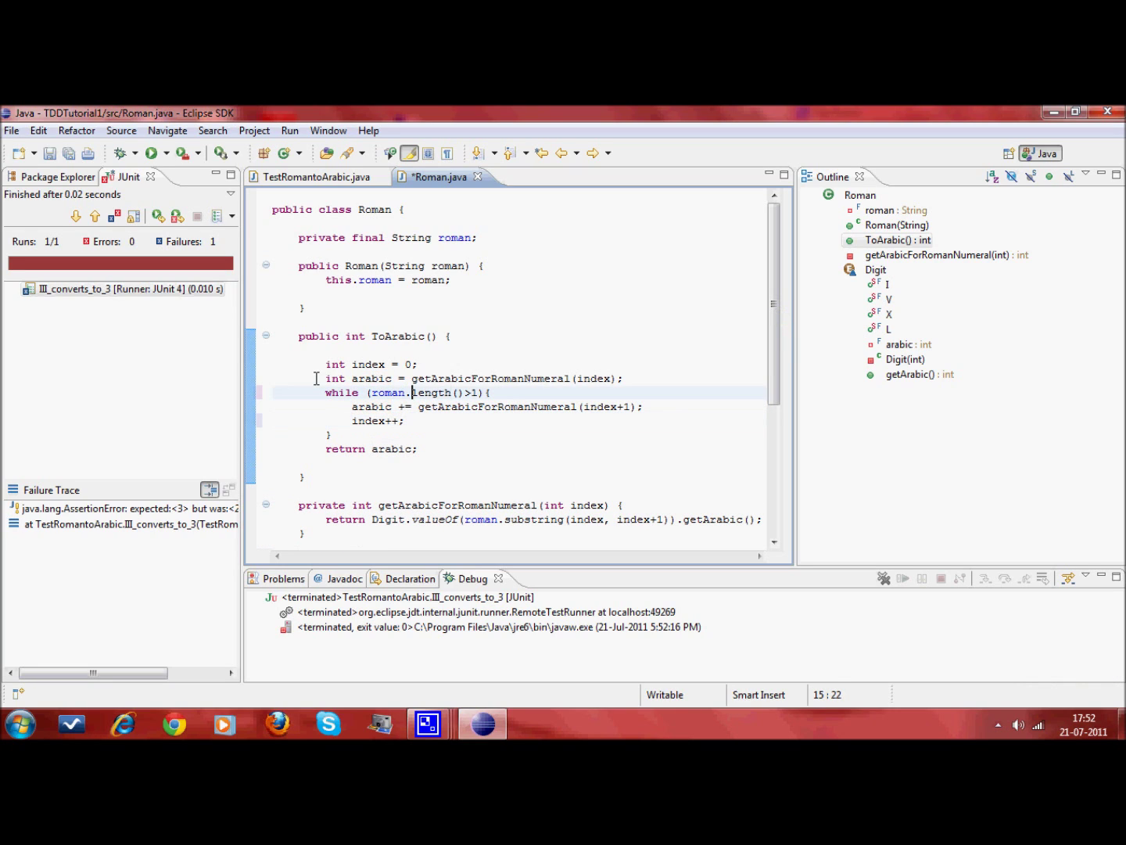
{"action": "type", "text": "index "}
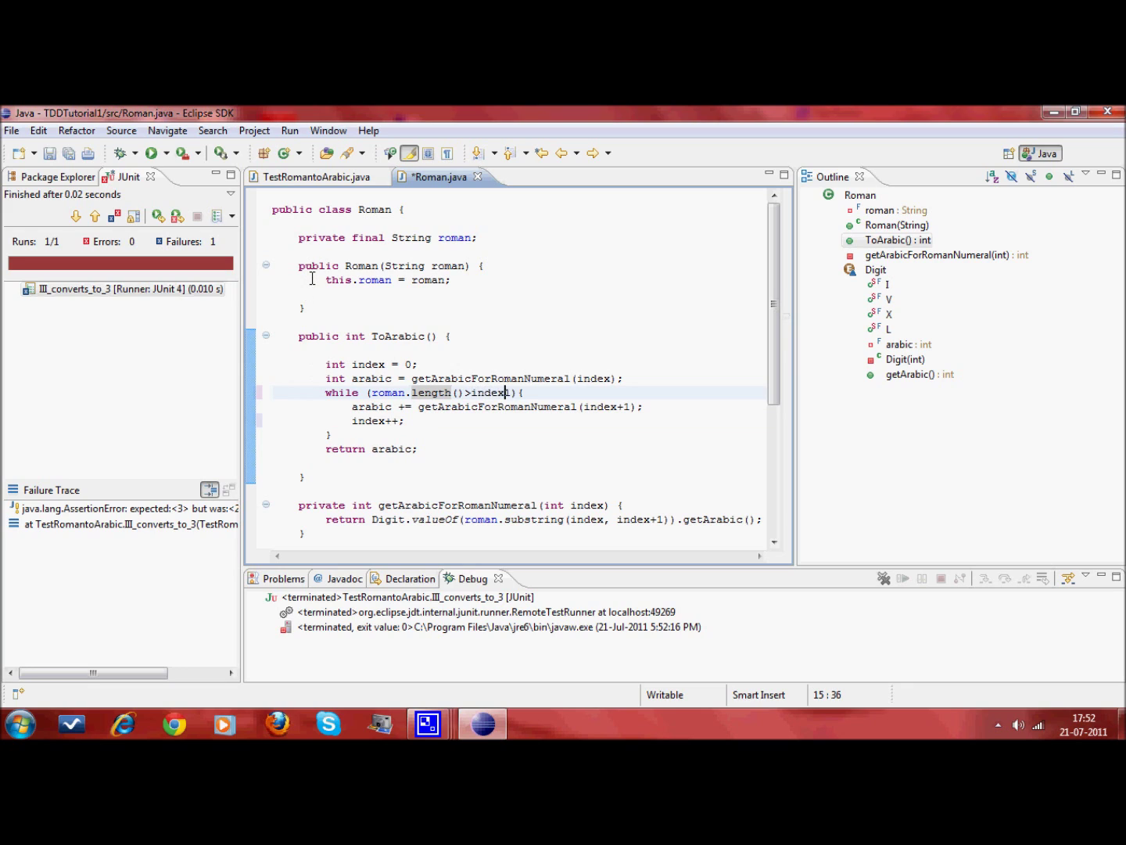
{"action": "type", "text": "+"}
Step: Save Roman.java, reformat it with Ctrl+Shift+F, and save again
{"action": "key", "text": "ctrl+s"}
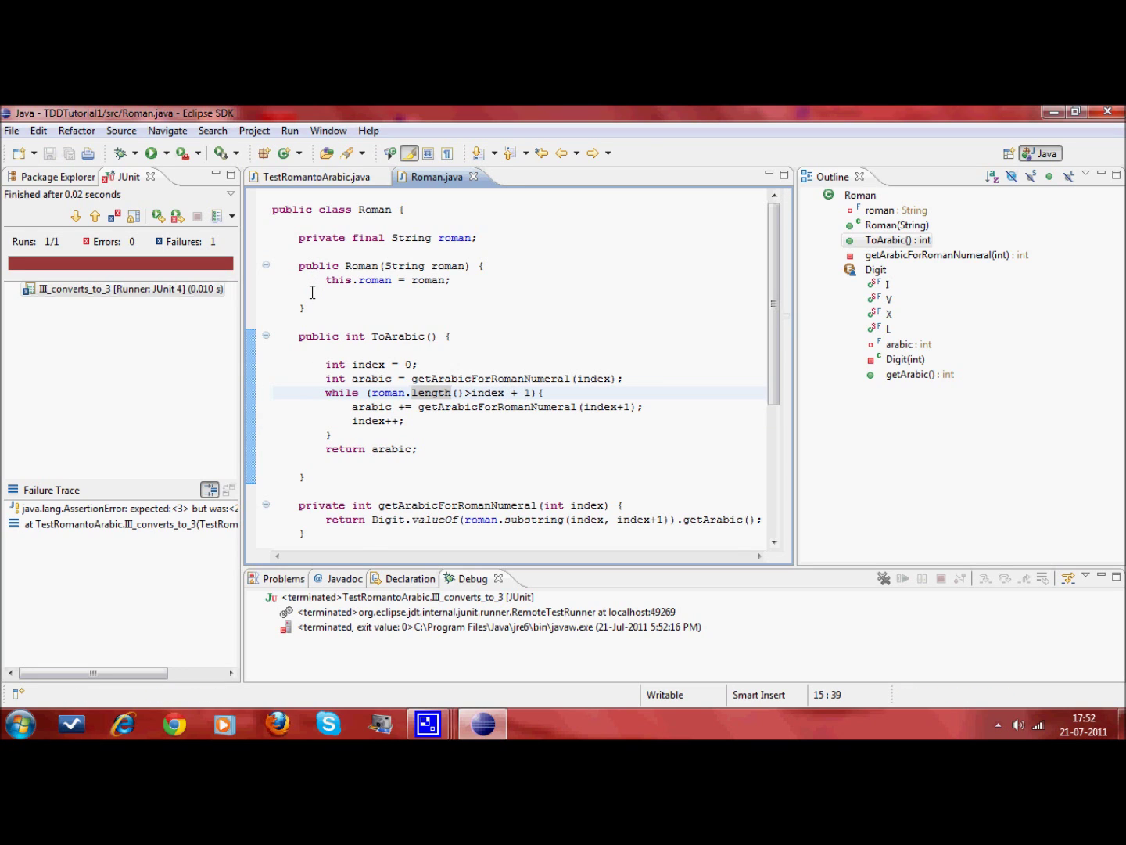
{"action": "key", "text": "ctrl+shift+f"}
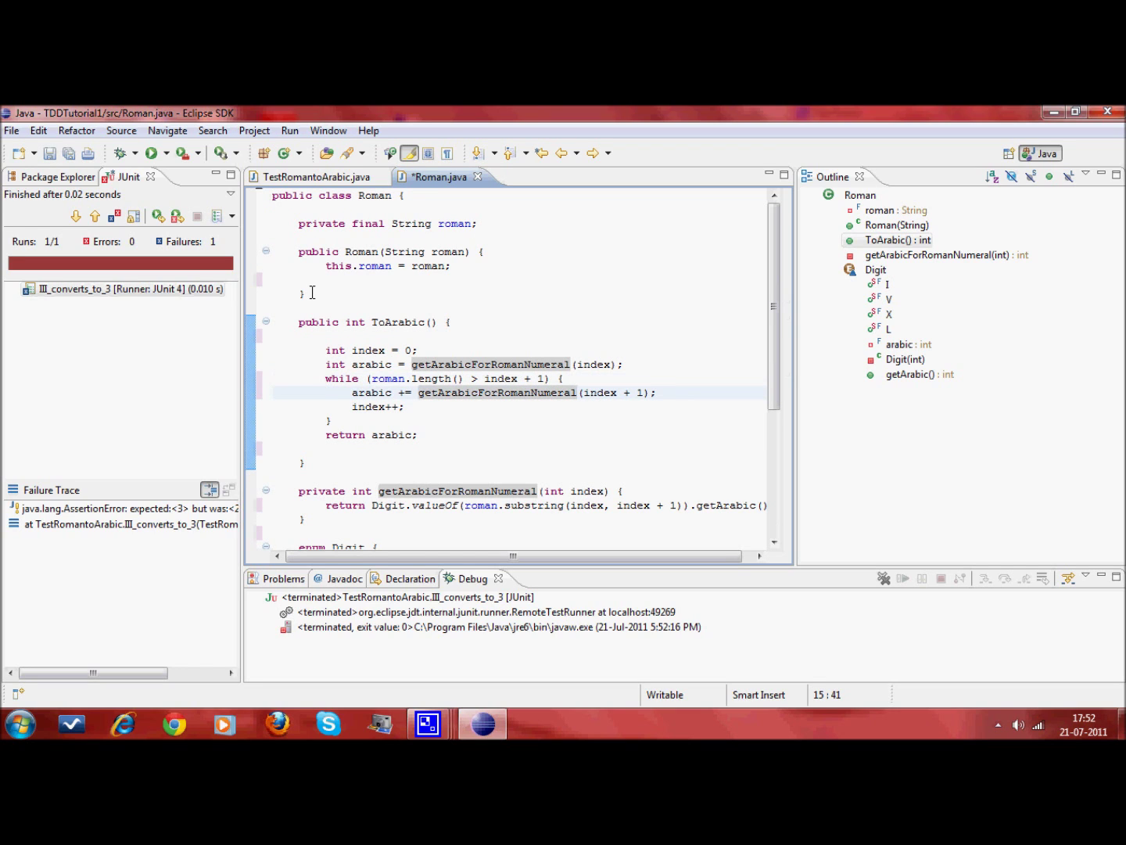
{"action": "key", "text": "ctrl+s"}
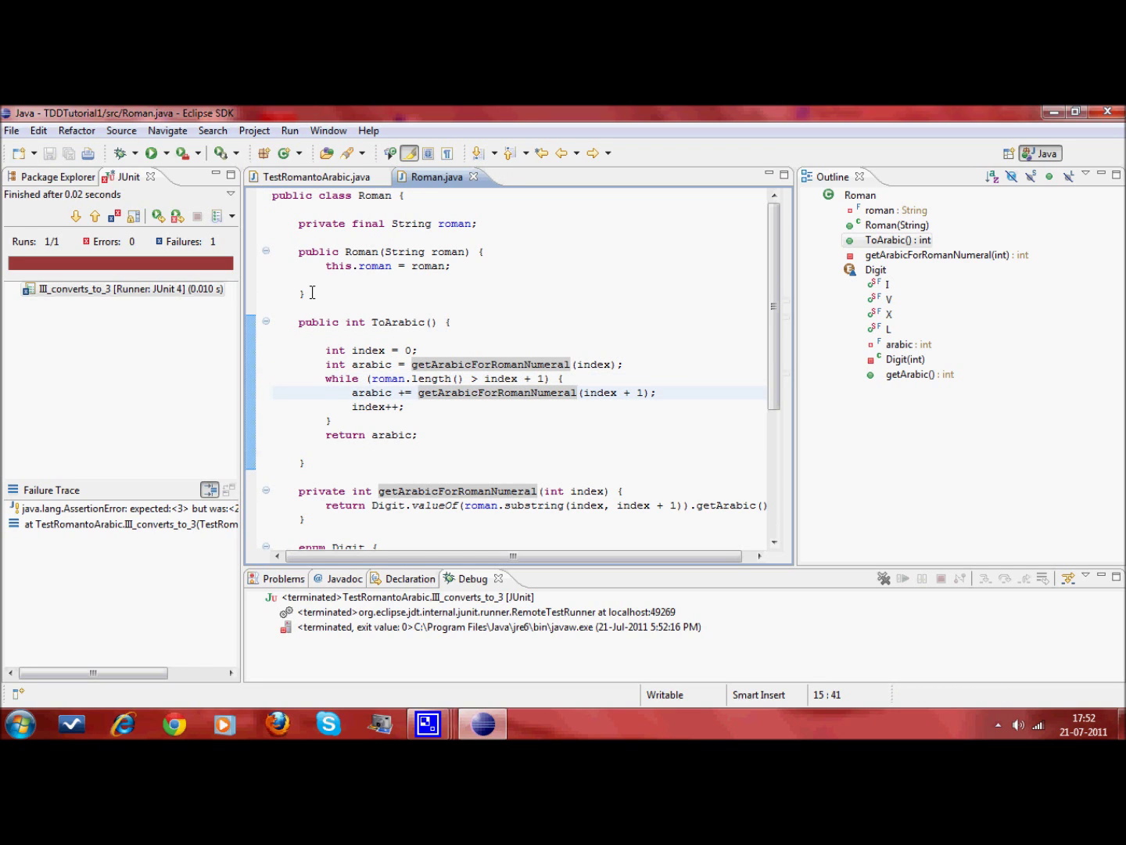
Step: Run II_converts_to_2, then the whole TestRomantoArabic class, getting six green tests
{"action": "key", "text": "ctrl+Page_Up"}
{"action": "key", "text": "alt+shift+x"}
{"action": "key", "text": "t"}
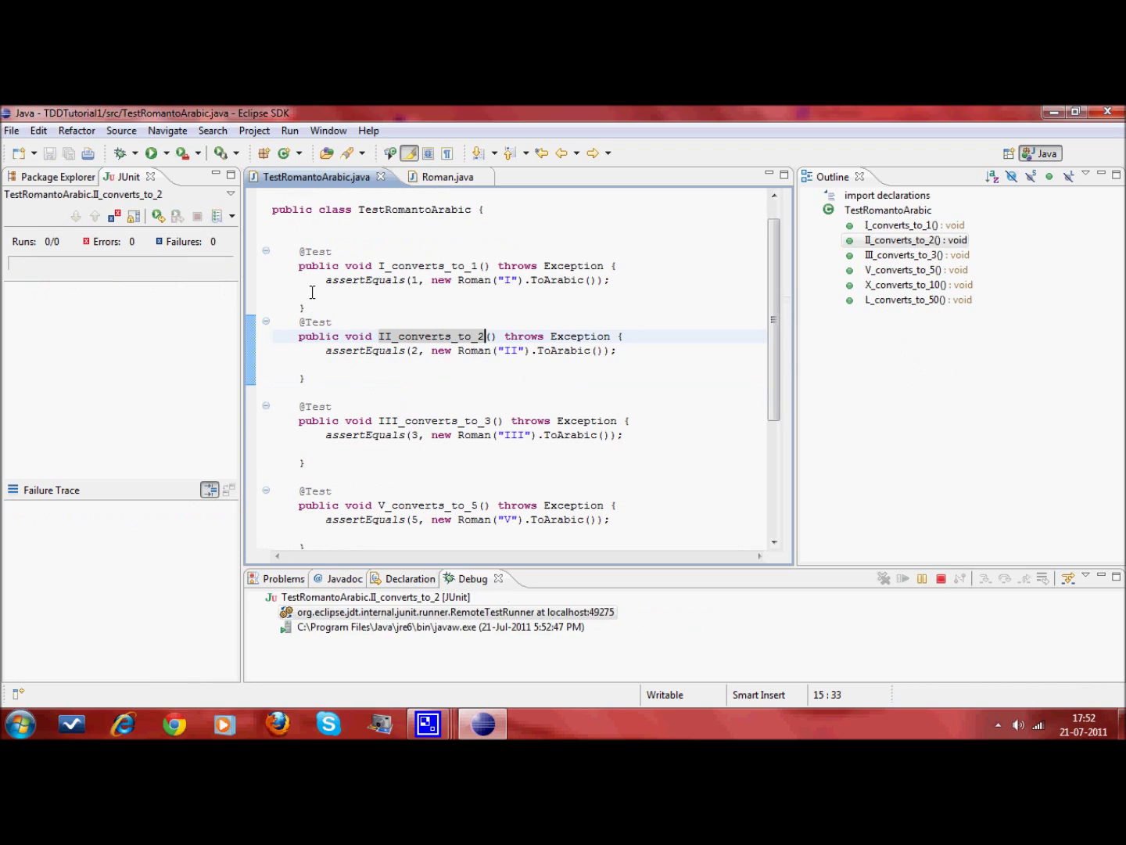
{"action": "key", "text": "Up"}
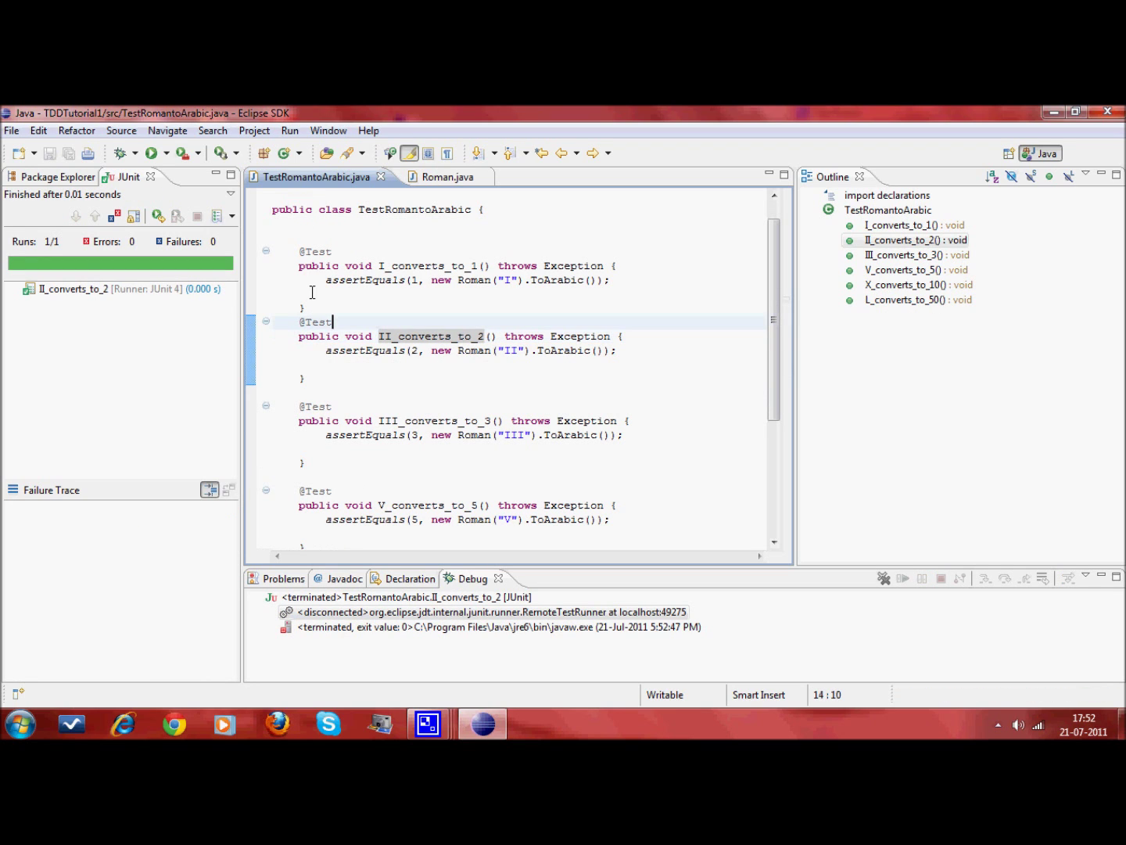
{"action": "key", "text": "Up"}
{"action": "key", "text": "Up"}
{"action": "key", "text": "Up"}
{"action": "key", "text": "Up"}
{"action": "key", "text": "Up"}
{"action": "key", "text": "Up"}
{"action": "key", "text": "alt+shift+x"}
{"action": "key", "text": "t"}
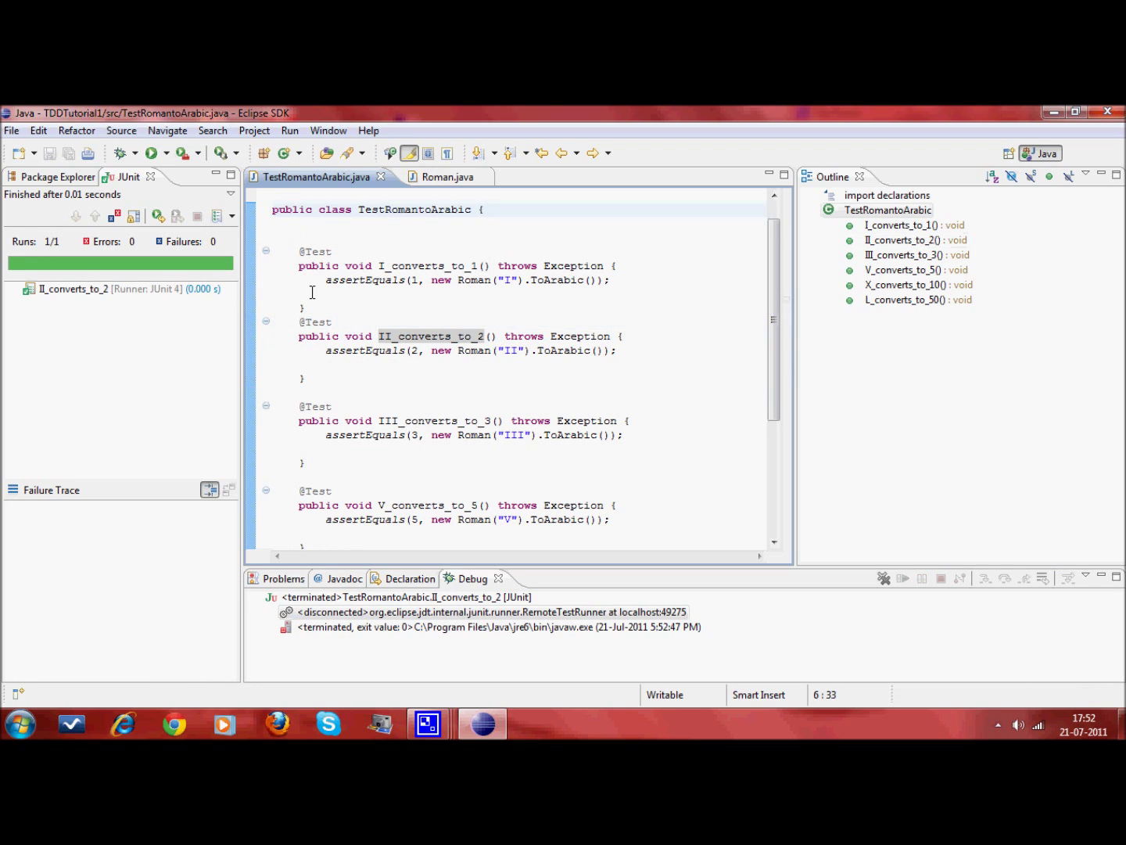
Step: Glance at Roman.java, then move down through the test methods in TestRomantoArabic
{"action": "key", "text": "ctrl+Page_Down"}
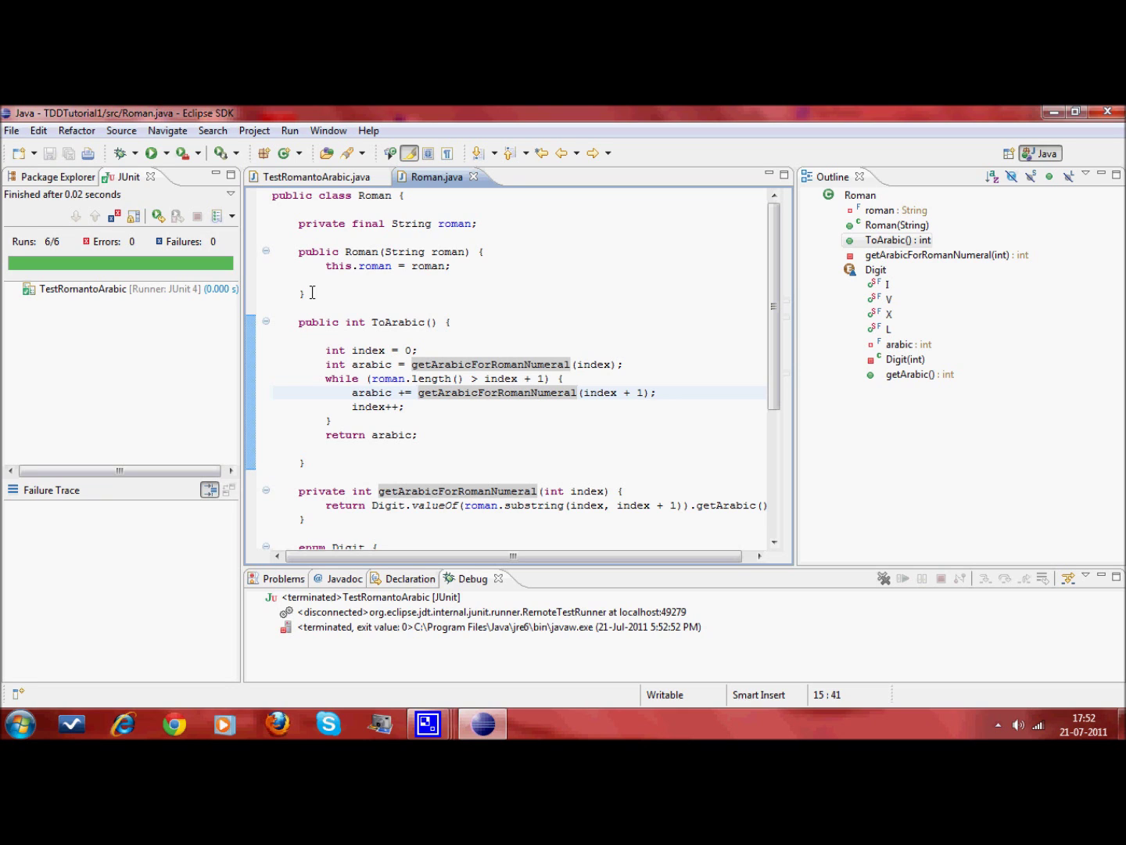
{"action": "key", "text": "ctrl+Page_Up"}
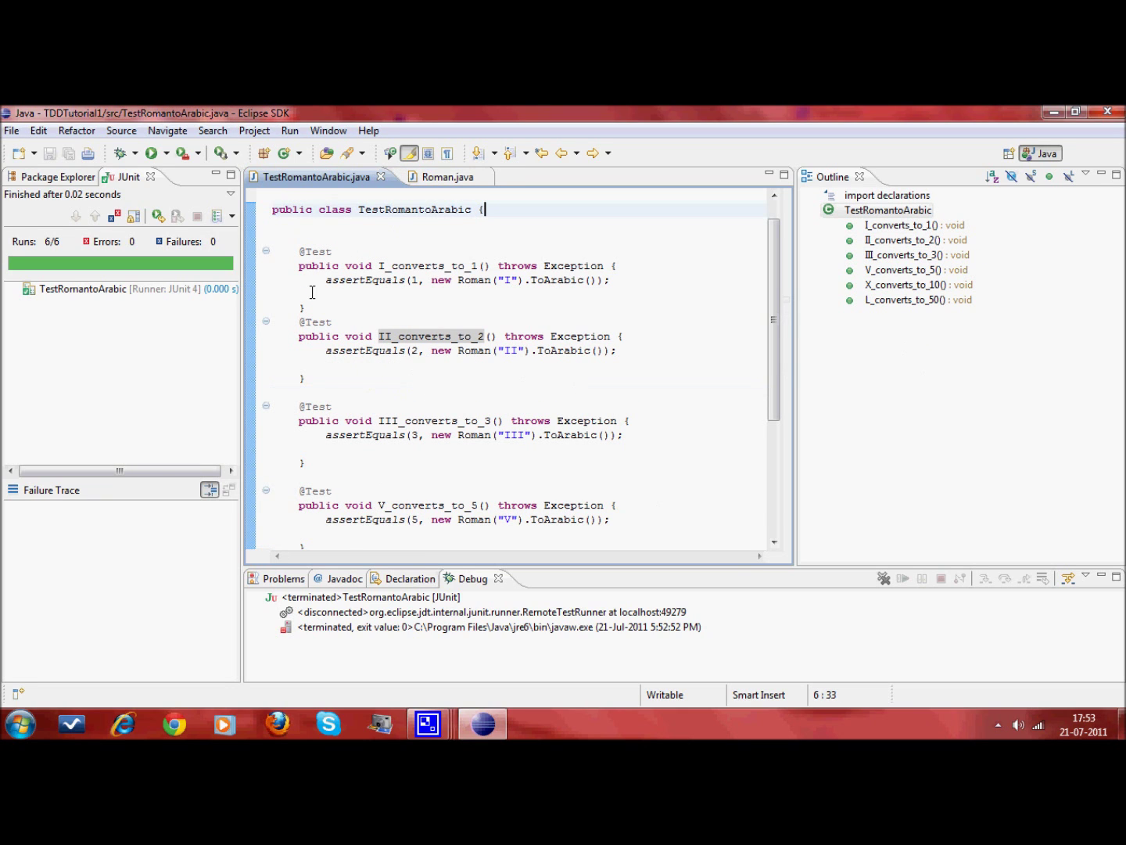
{"action": "key", "text": "Down"}
{"action": "key", "text": "Down"}
{"action": "key", "text": "Down"}
{"action": "key", "text": "Down"}
{"action": "key", "text": "Down"}
{"action": "key", "text": "Down"}
{"action": "key", "text": "Down"}
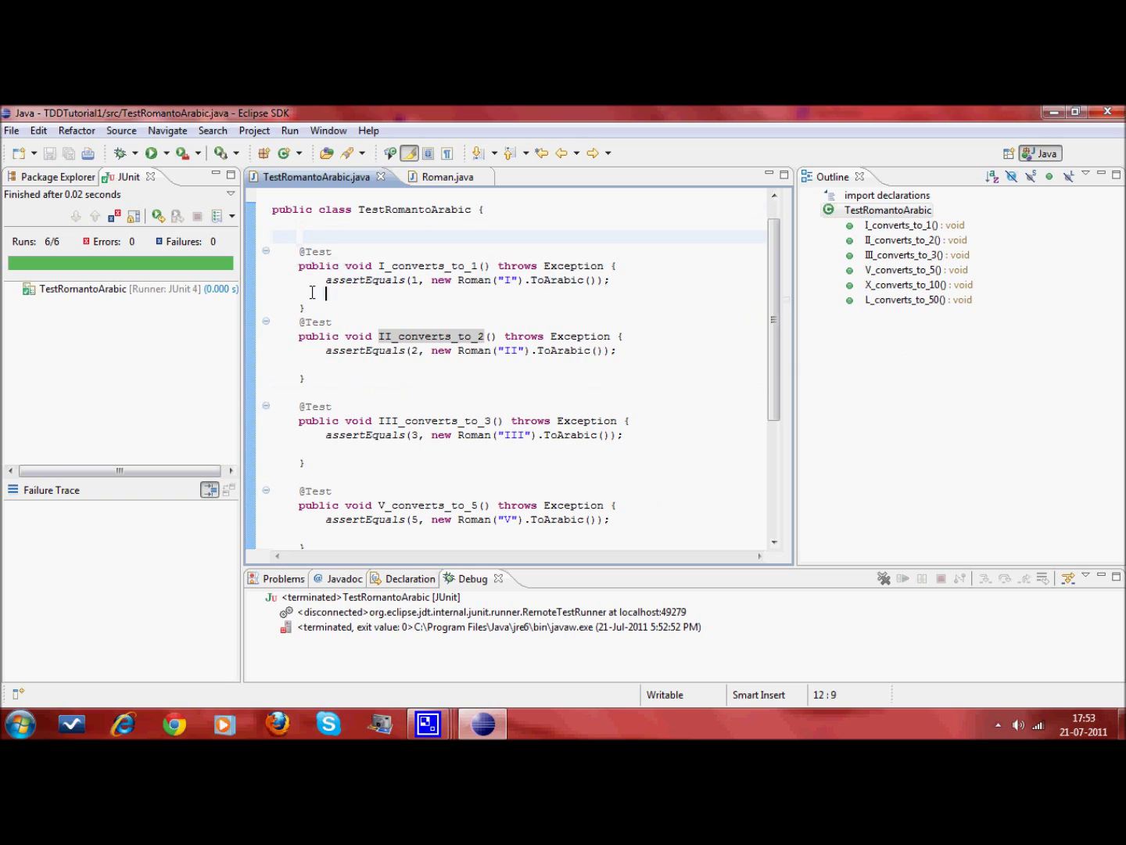
{"action": "key", "text": "Down"}
{"action": "key", "text": "Down"}
{"action": "key", "text": "Down"}
{"action": "key", "text": "Down"}
{"action": "key", "text": "Down"}
{"action": "key", "text": "Down"}
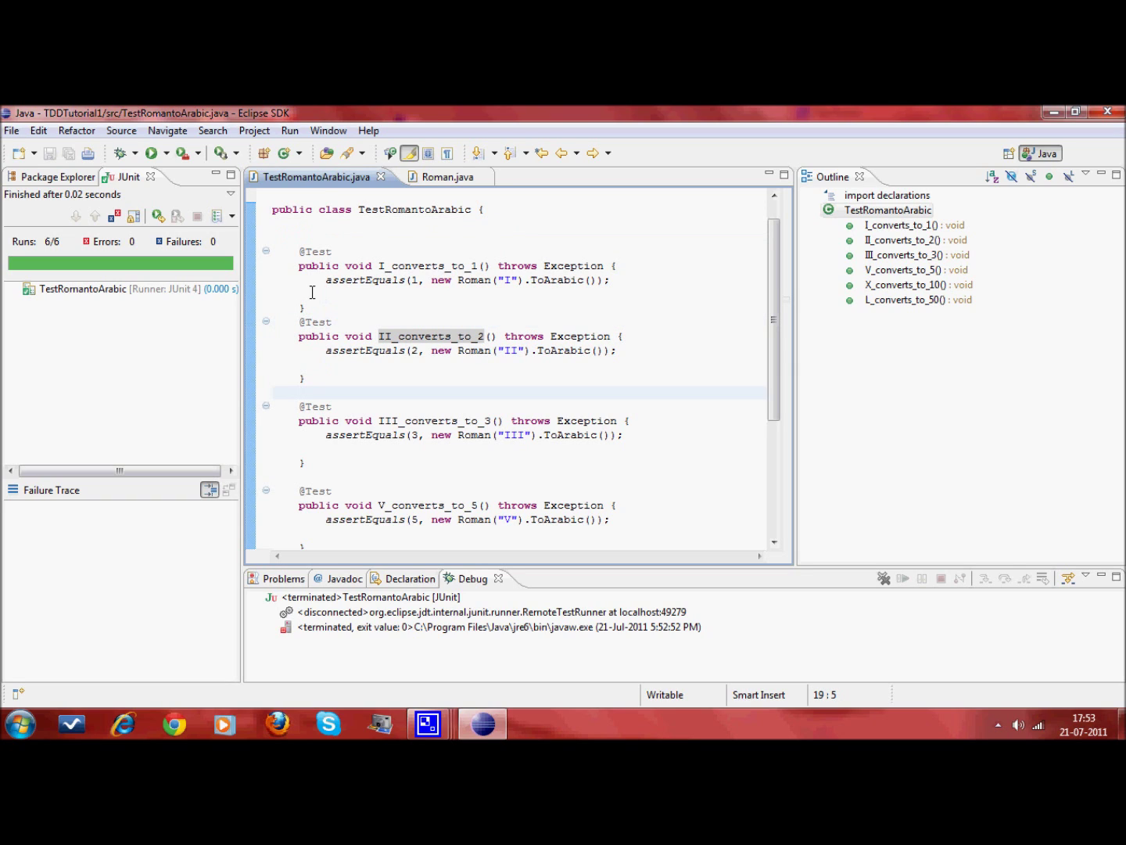
{"action": "key", "text": "Down"}
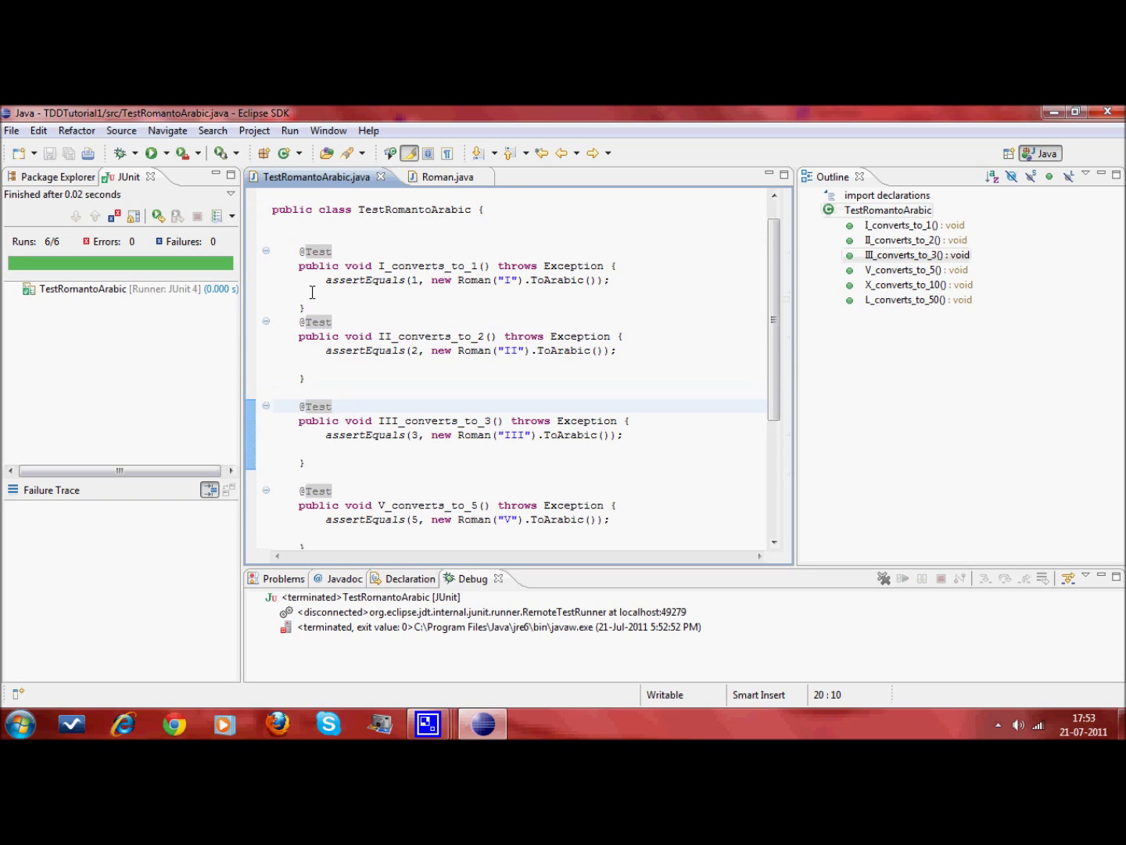
{"action": "key", "text": "alt+Tab"}
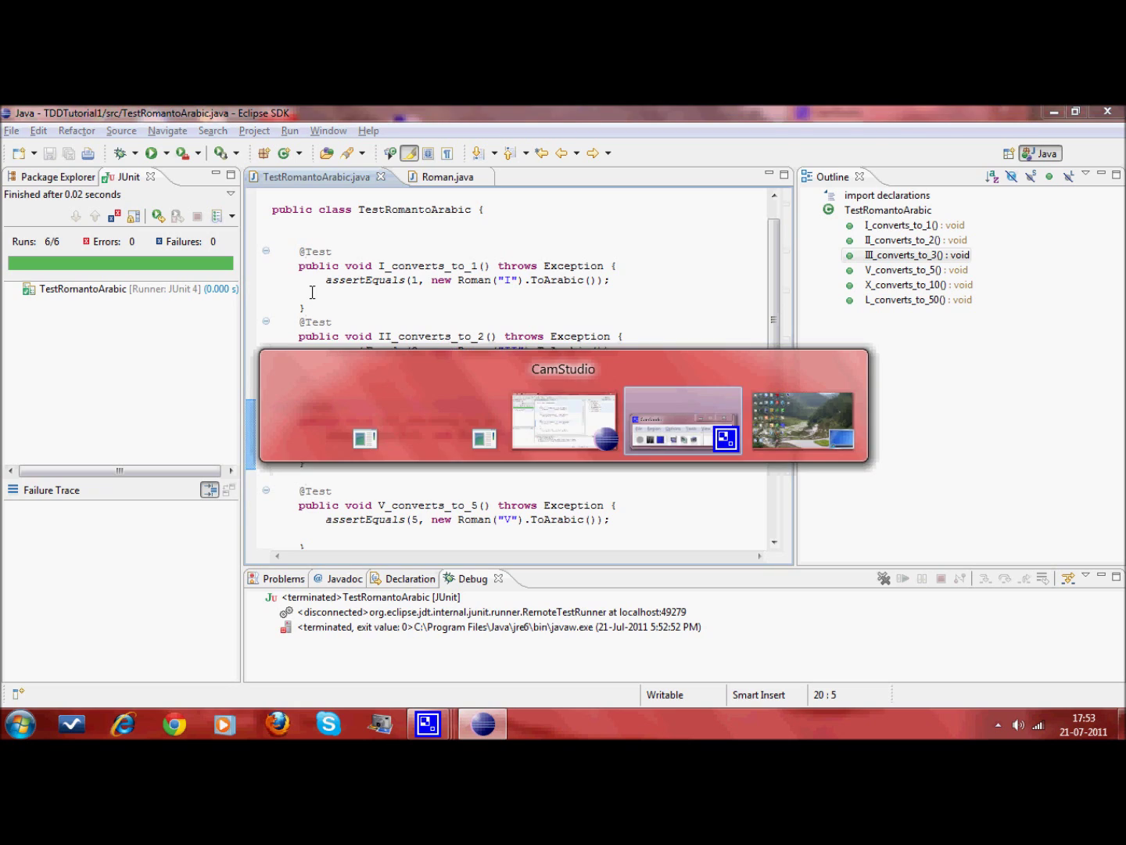
{"action": "key", "text": "alt+Tab"}
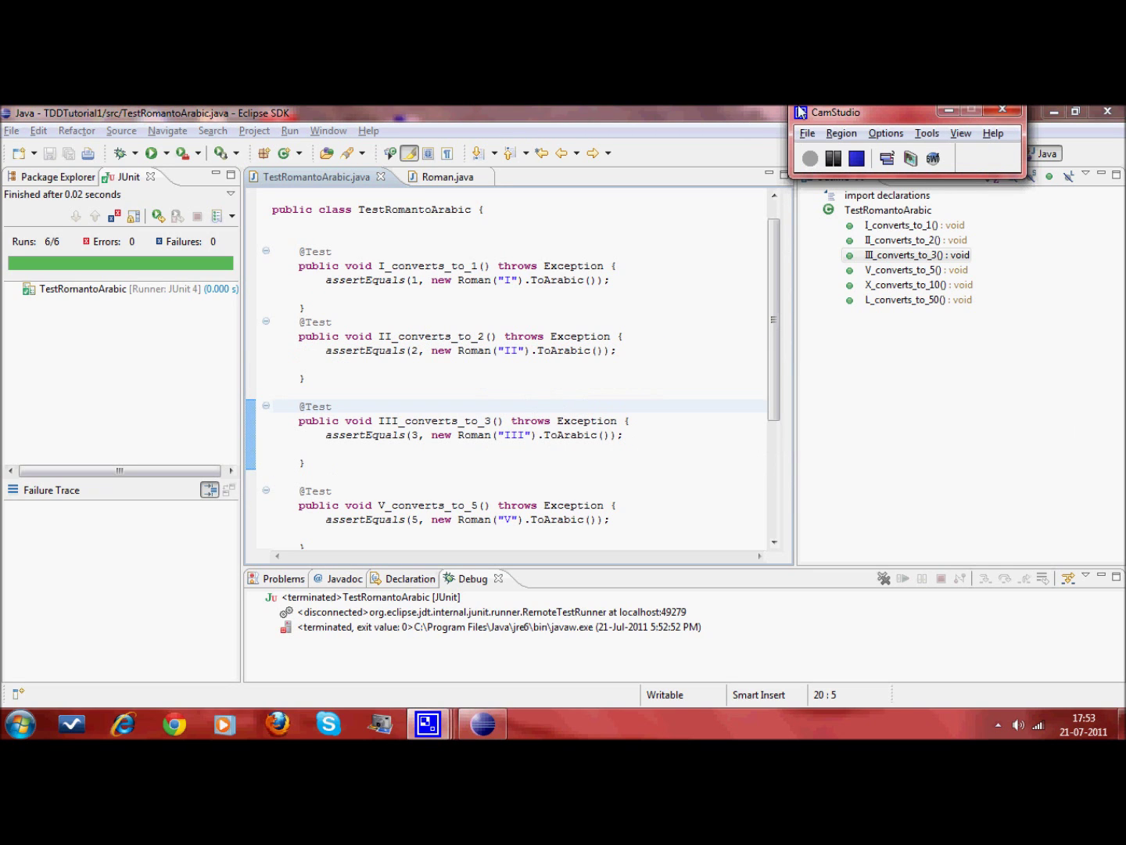
Step: Copy the III_converts_to_3 test method and paste a duplicate right after it
{"action": "left_click_drag", "start_coordinate": [296, 404], "coordinate": [319, 463]}
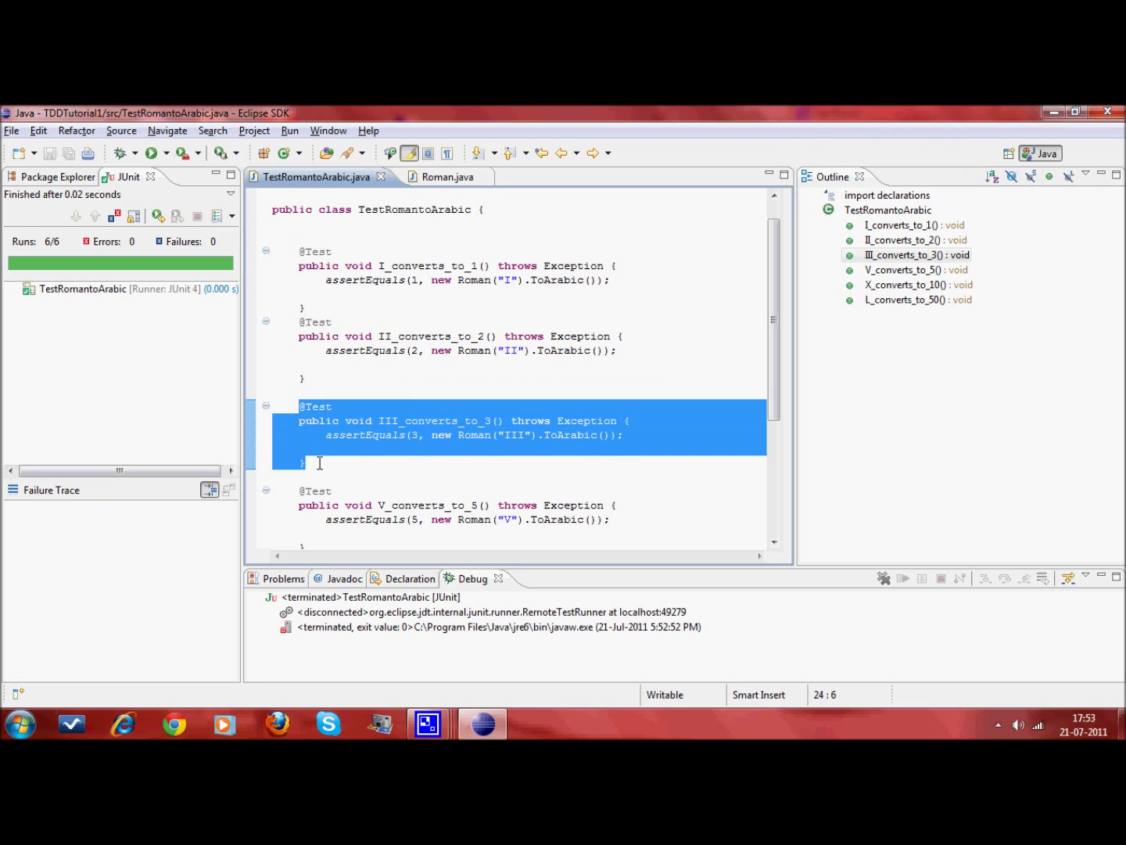
{"action": "key", "text": "ctrl+c"}
{"action": "left_click", "coordinate": [319, 463]}
{"action": "key", "text": "Return"}
{"action": "key", "text": "ctrl+v"}
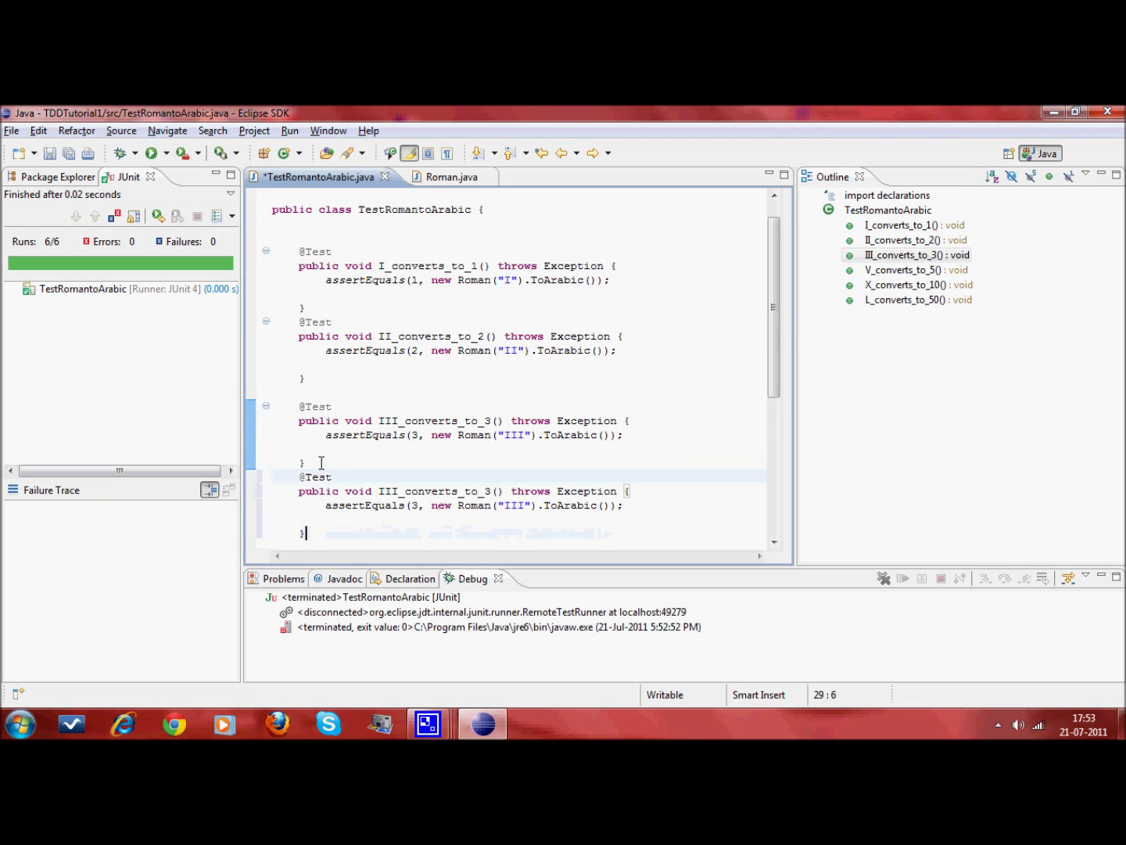
Step: Start renaming the duplicate's method to begin with IV, fixing the letter case
{"action": "key", "text": "Up"}
{"action": "key", "text": "Up"}
{"action": "key", "text": "Up"}
{"action": "key", "text": "Right"}
{"action": "key", "text": "Right"}
{"action": "key", "text": "Right"}
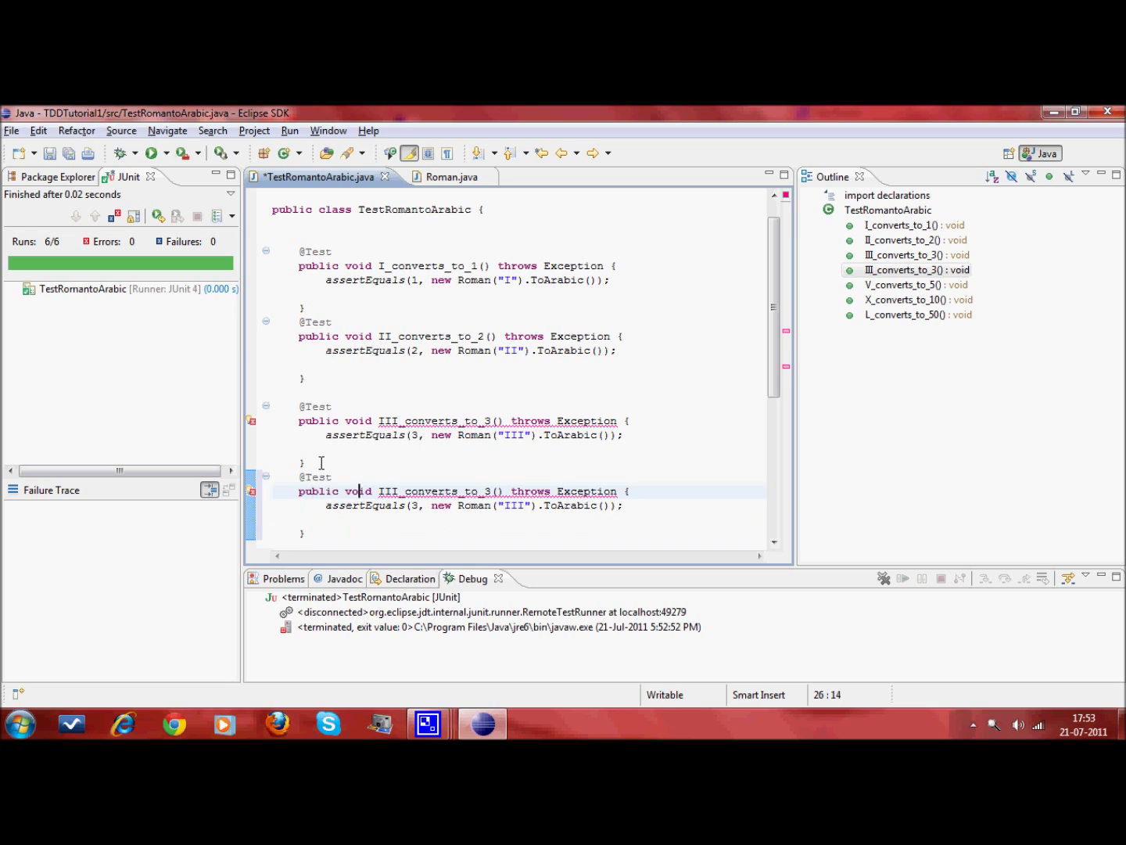
{"action": "key", "text": "Right"}
{"action": "key", "text": "Right"}
{"action": "key", "text": "Right"}
{"action": "key", "text": "Delete"}
{"action": "key", "text": "Delete"}
{"action": "key", "text": "Delete"}
{"action": "type", "text": "VI"}
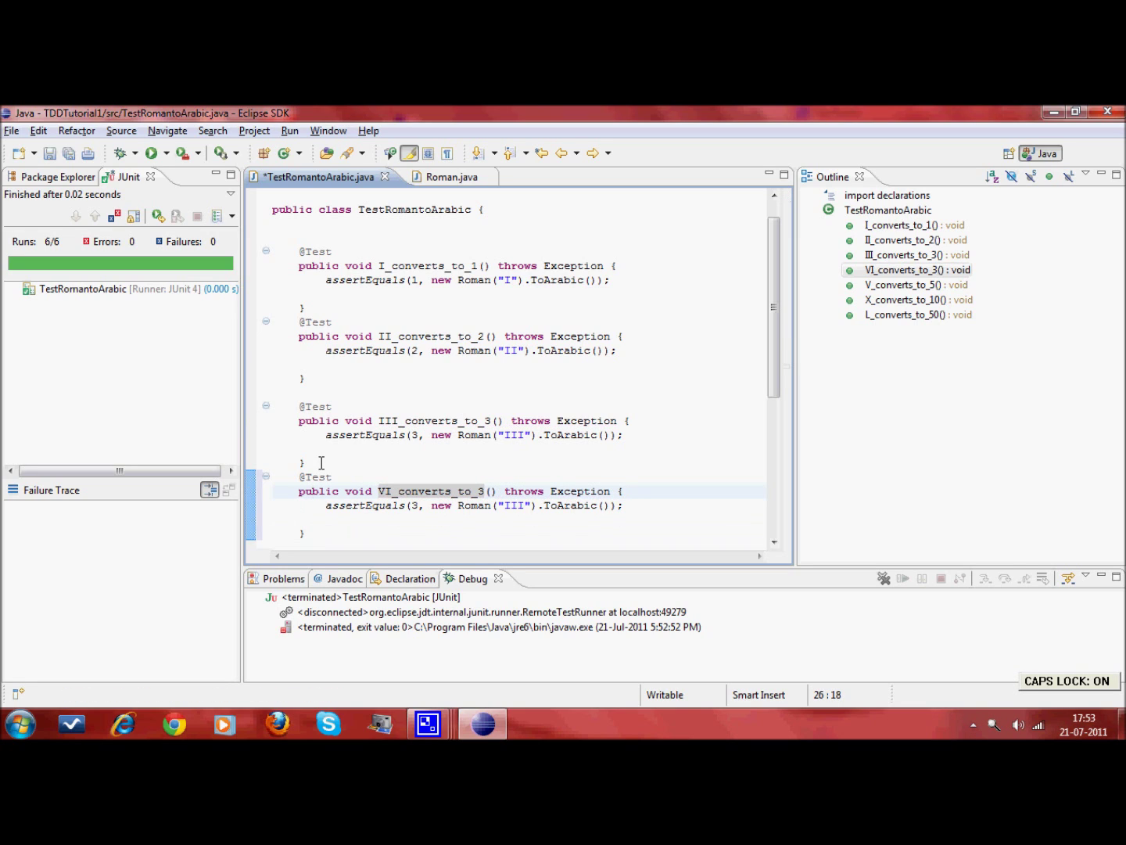
{"action": "key", "text": "Left"}
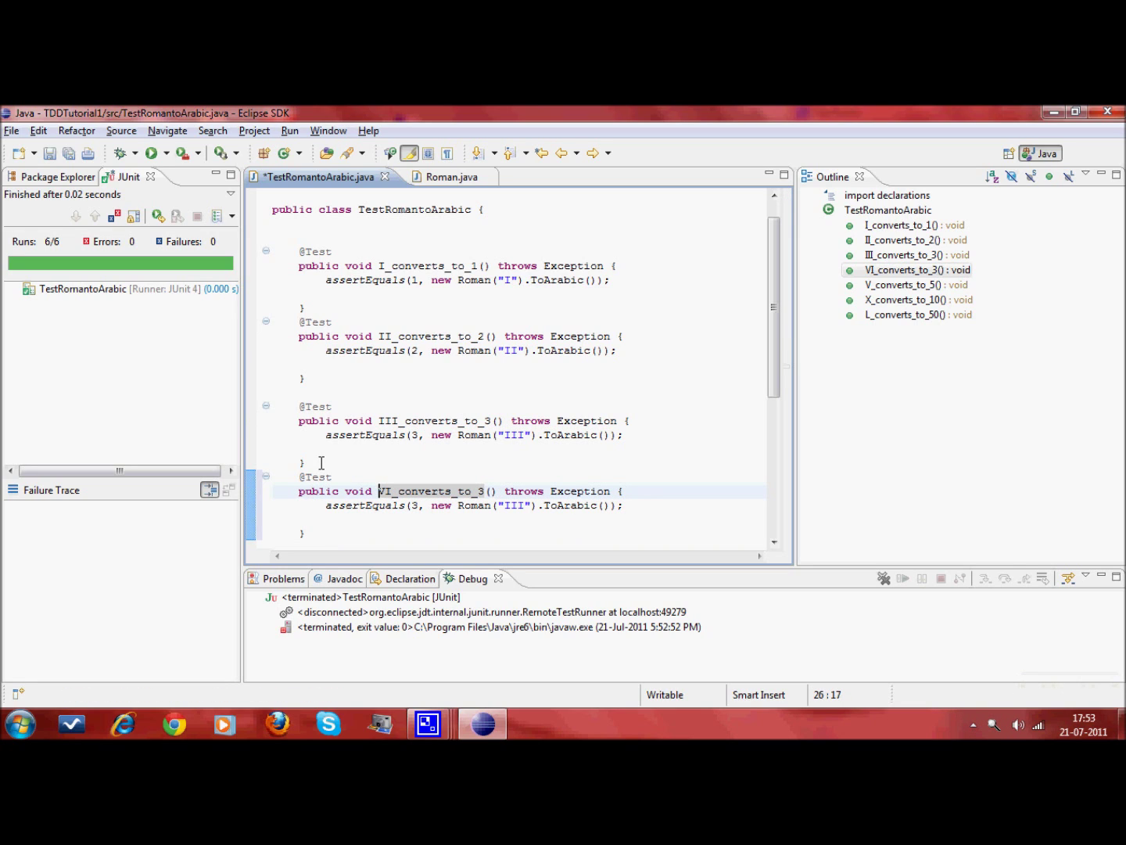
{"action": "key", "text": "Caps_Lock"}
{"action": "type", "text": "i"}
{"action": "key", "text": "BackSpace"}
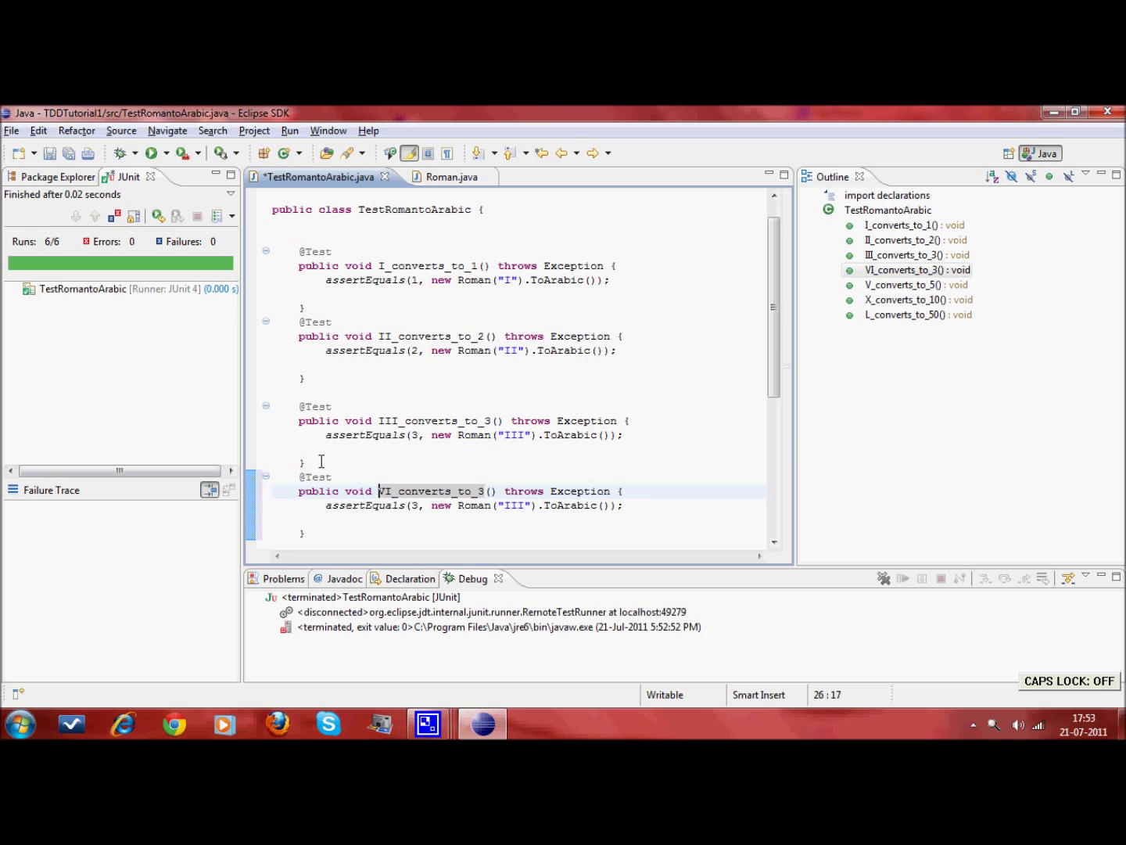
{"action": "key", "text": "Caps_Lock"}
{"action": "type", "text": "I"}
{"action": "key", "text": "Right"}
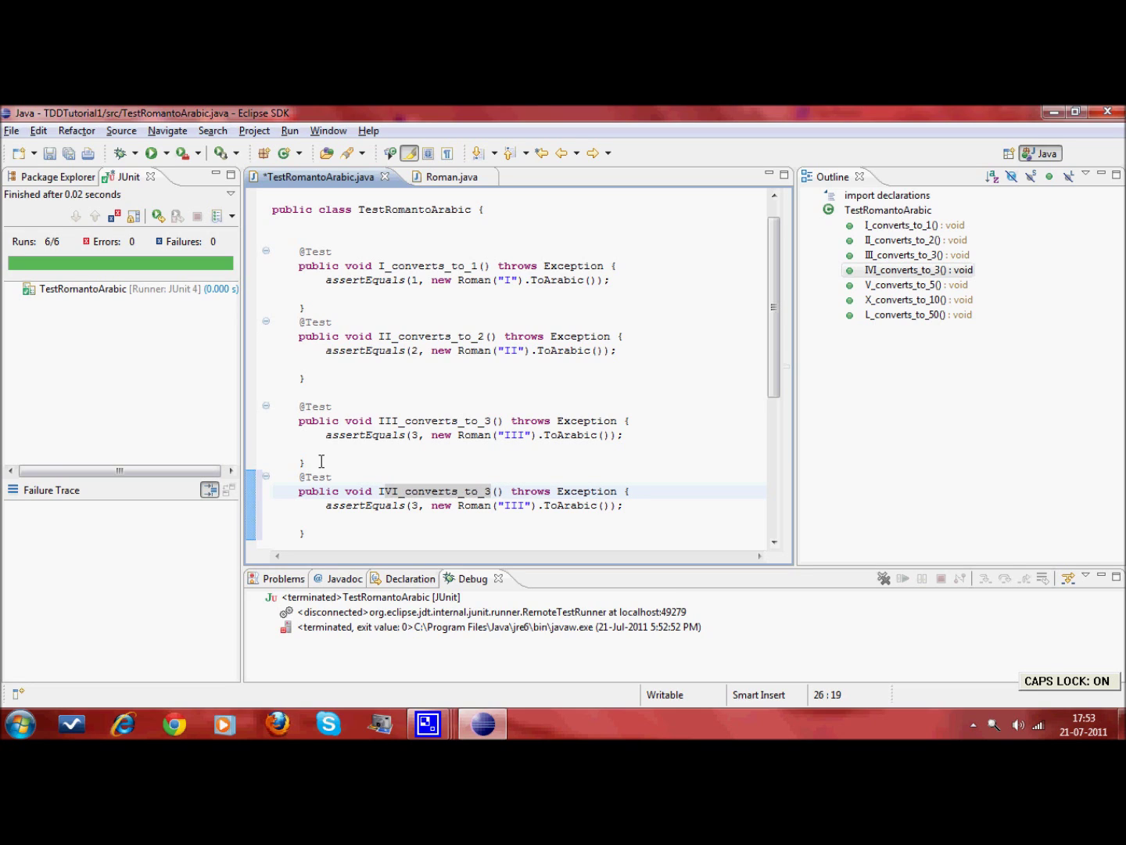
{"action": "key", "text": "Delete"}
{"action": "key", "text": "Down"}
Step: Change the duplicate's expected value to 4 and numeral string to "IV"
{"action": "key", "text": "Caps_Lock"}
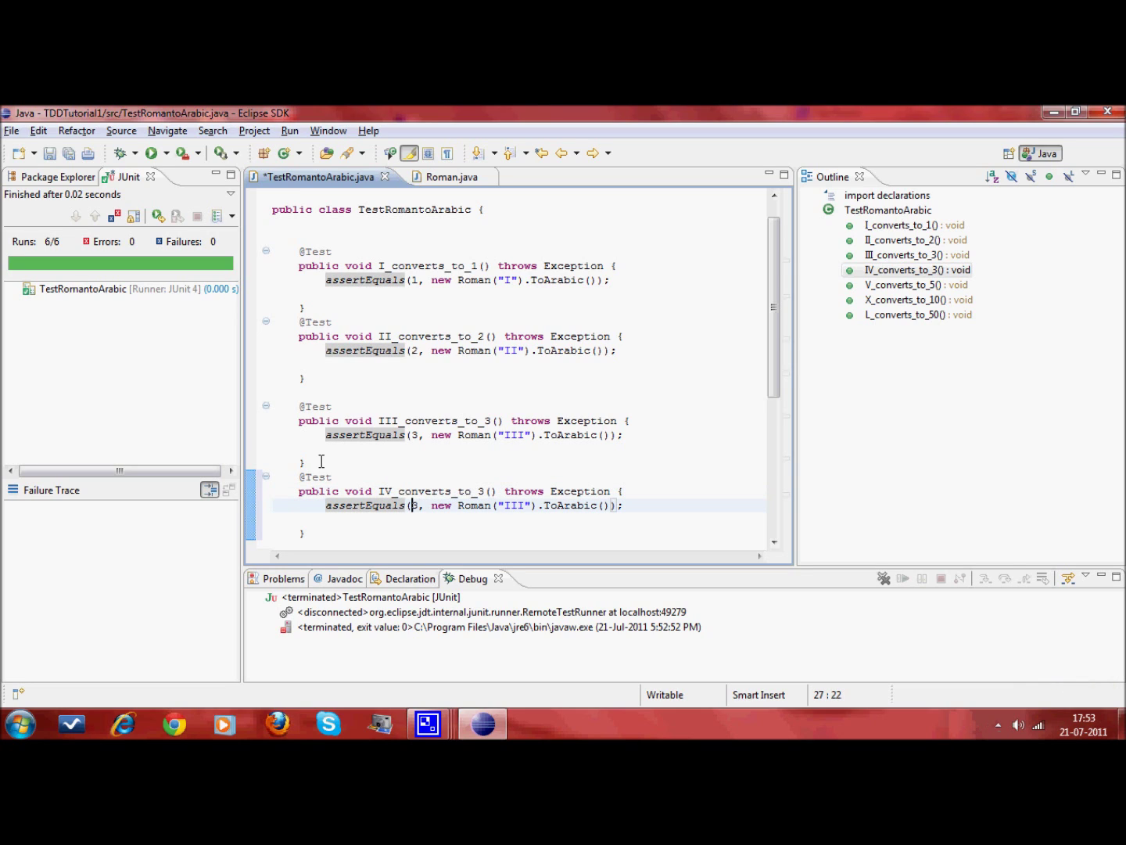
{"action": "key", "text": "shift+Right"}
{"action": "type", "text": "4"}
{"action": "key", "text": "Right"}
{"action": "key", "text": "Right"}
{"action": "key", "text": "Right"}
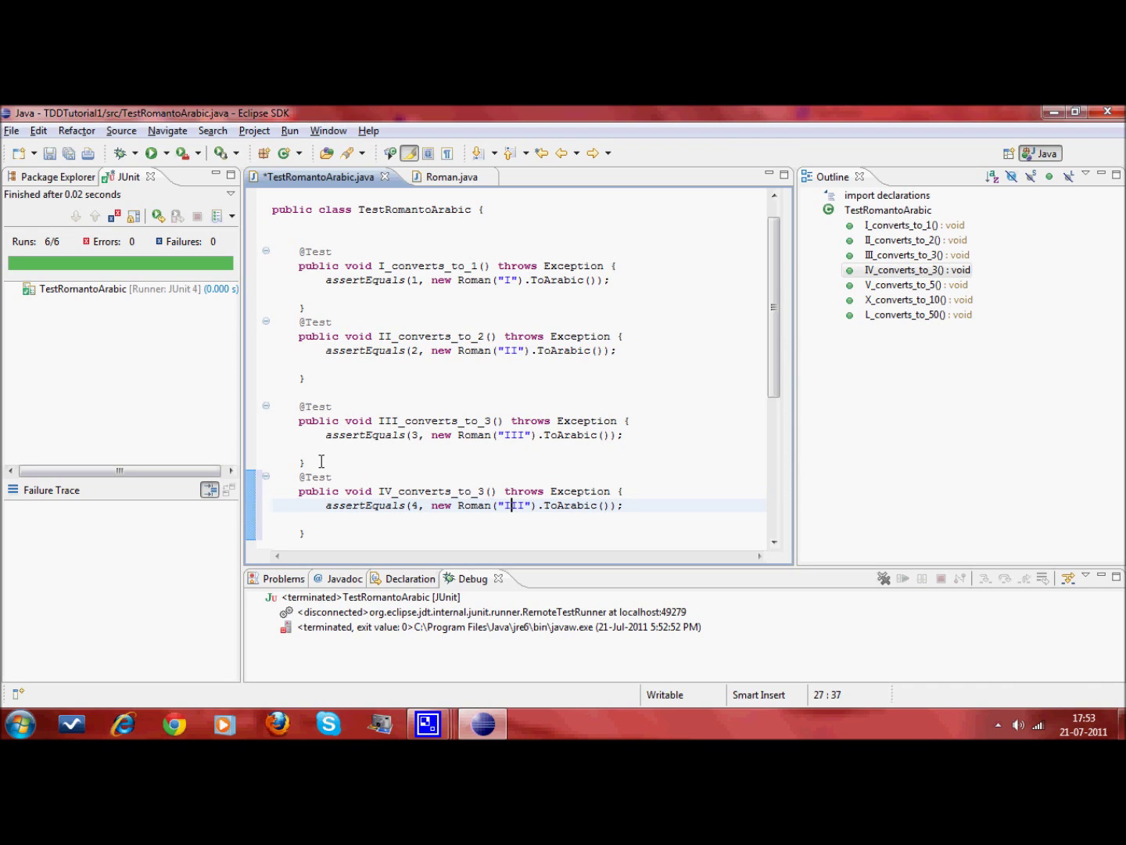
{"action": "key", "text": "shift+Right"}
{"action": "key", "text": "shift+Right"}
{"action": "key", "text": "Caps_Lock"}
{"action": "key", "text": "Delete"}
{"action": "key", "text": "Caps_Lock"}
{"action": "type", "text": "V"}
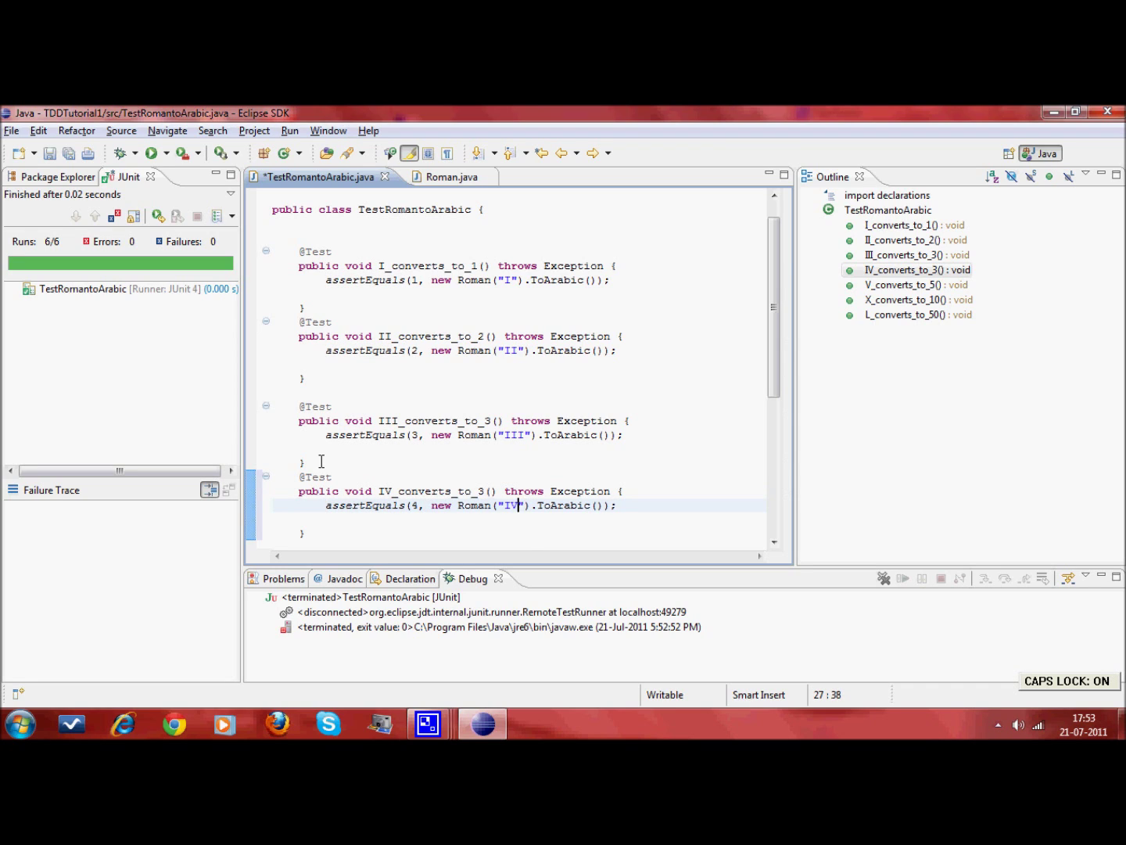
Step: Finish the name IV_converts_to_4, undo an accidental line deletion, and remove the empty line
{"action": "key", "text": "Up"}
{"action": "key", "text": "Left"}
{"action": "key", "text": "Left"}
{"action": "key", "text": "Left"}
{"action": "key", "text": "Left"}
{"action": "key", "text": "Left"}
{"action": "key", "text": "shift+Left"}
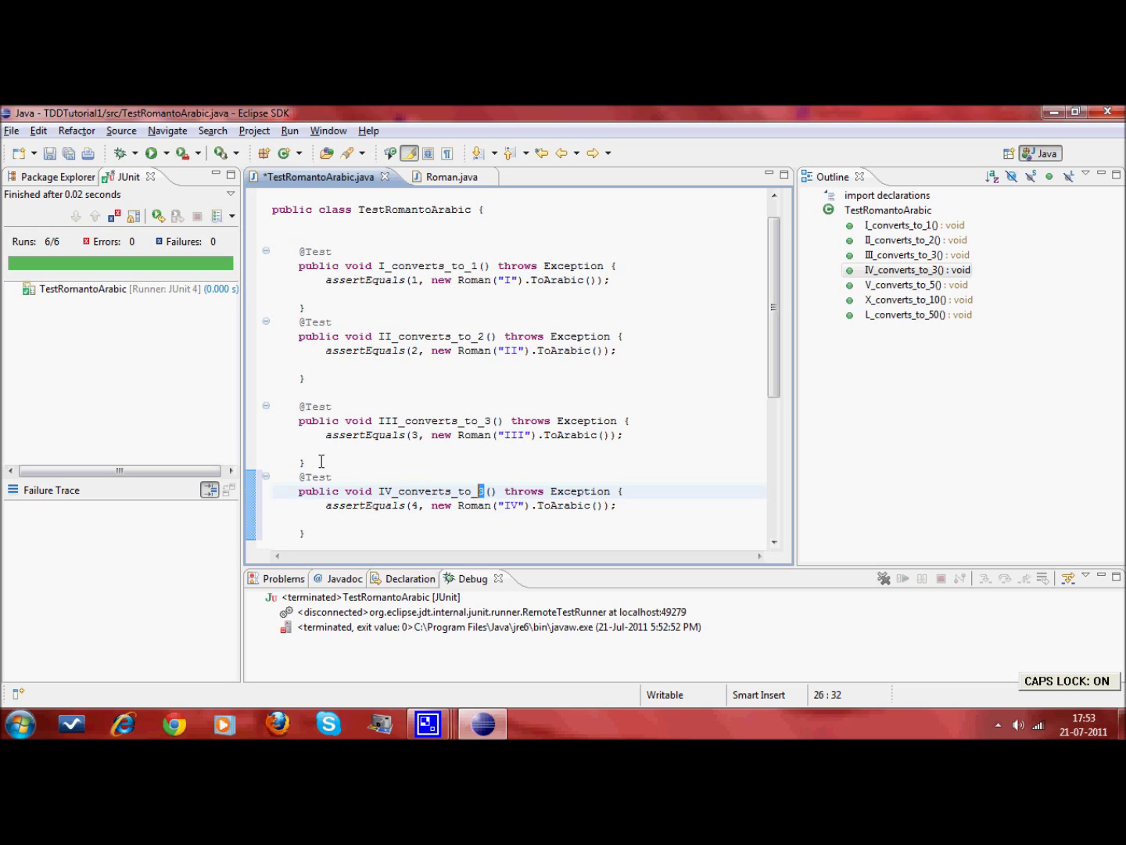
{"action": "key", "text": "ctrl+shift+Left"}
{"action": "key", "text": "Caps_Lock"}
{"action": "key", "text": "ctrl+d"}
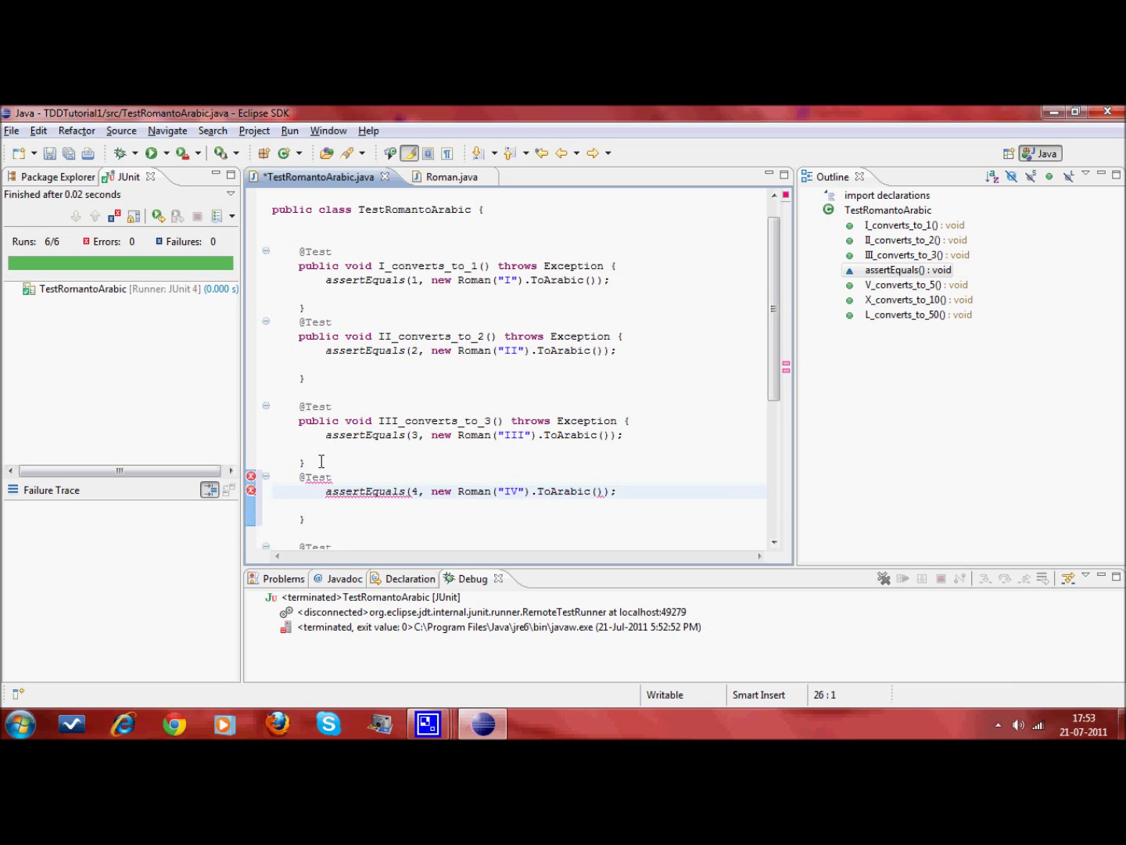
{"action": "key", "text": "ctrl+z"}
{"action": "key", "text": "Down"}
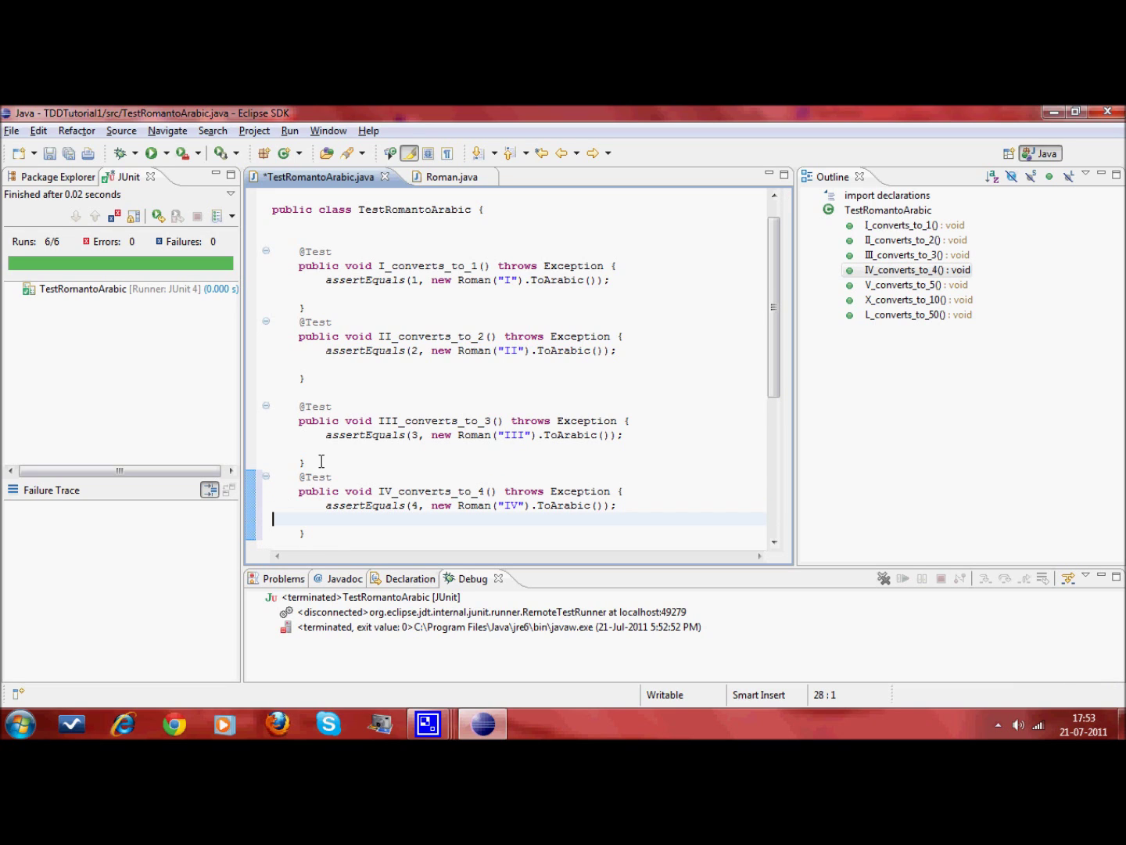
{"action": "key", "text": "ctrl+d"}
Step: Save and run all seven tests, seeing IV fail, then move into Roman.java's while loop
{"action": "key", "text": "ctrl+s"}
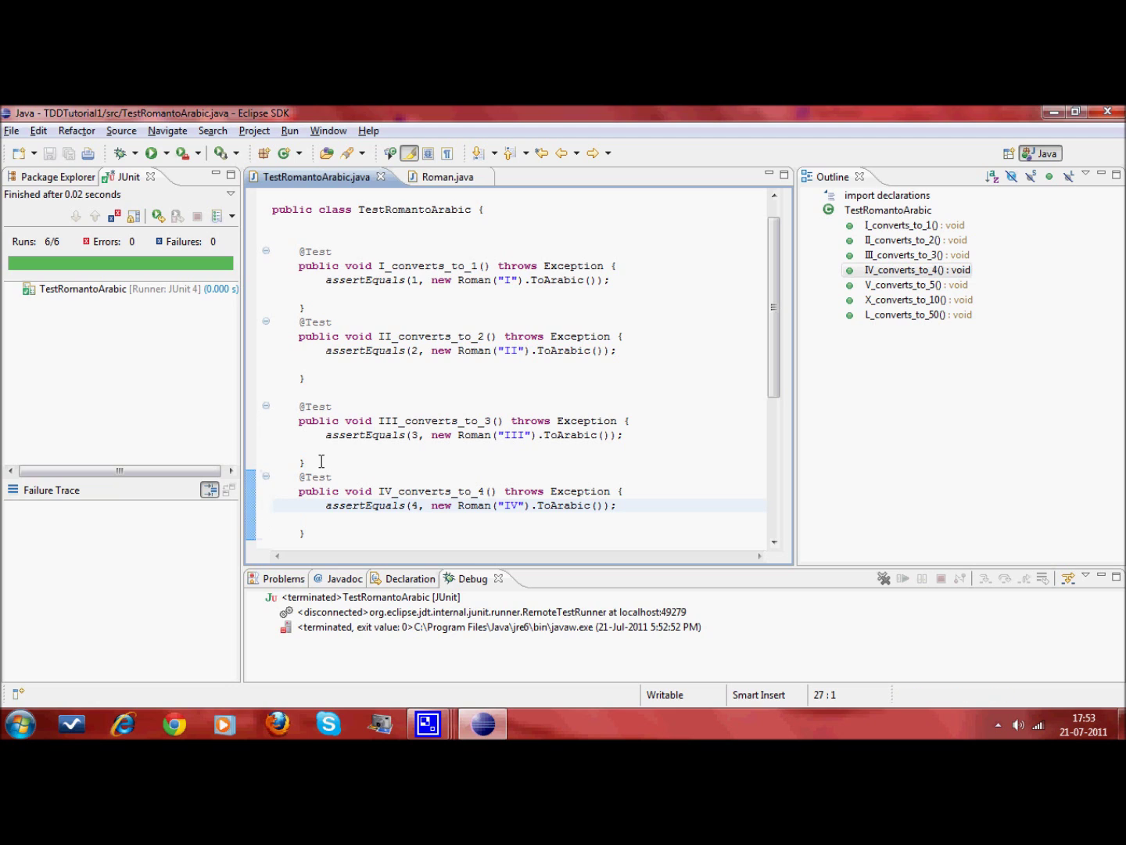
{"action": "key", "text": "ctrl+F11"}
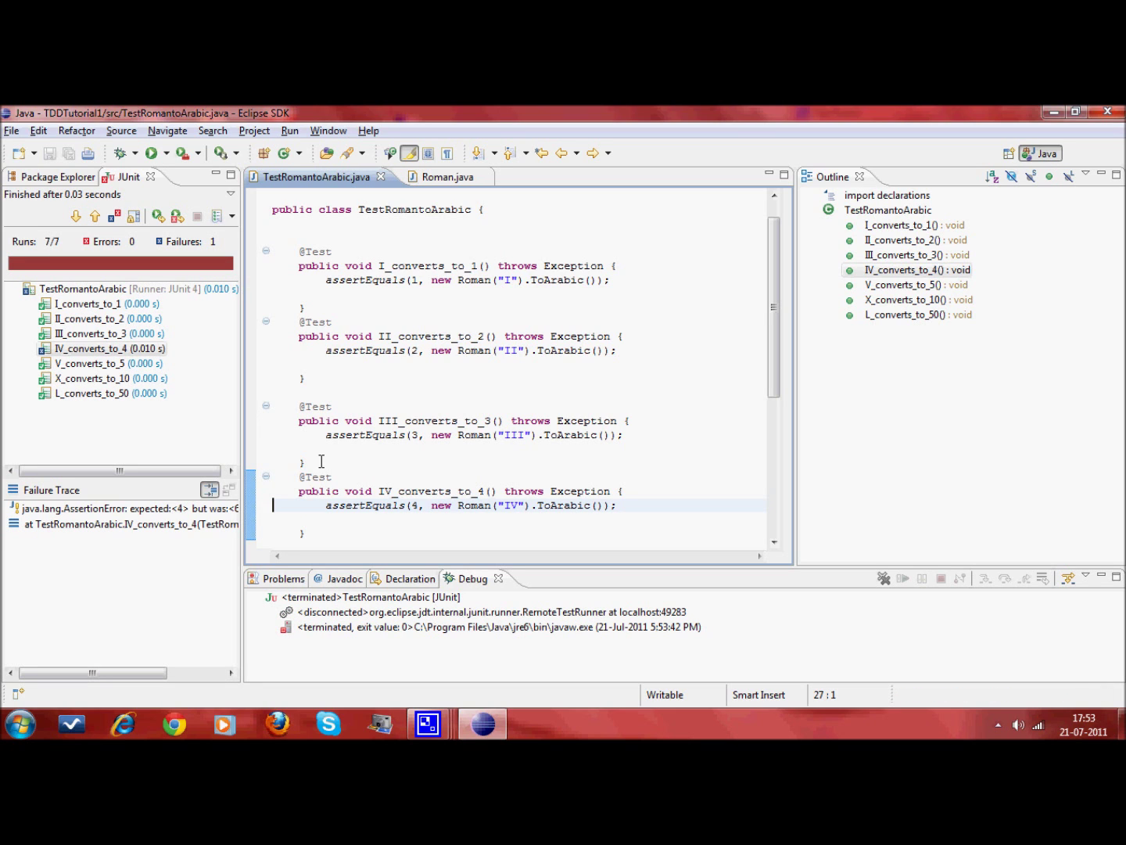
{"action": "key", "text": "ctrl+Page_Down"}
{"action": "key", "text": "Down"}
{"action": "key", "text": "Down"}
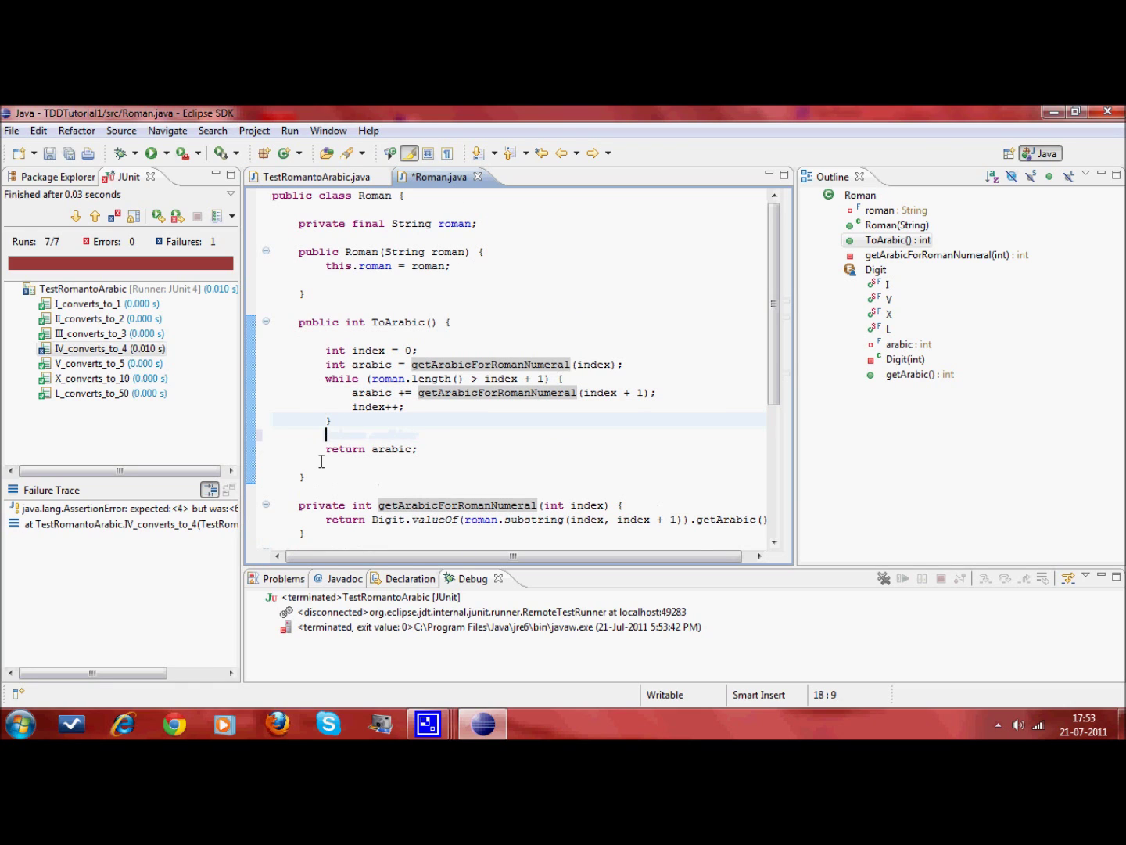
Step: Add an if (roman.length() > 1) block after the while loop
{"action": "key", "text": "Return"}
{"action": "type", "text": "i"}
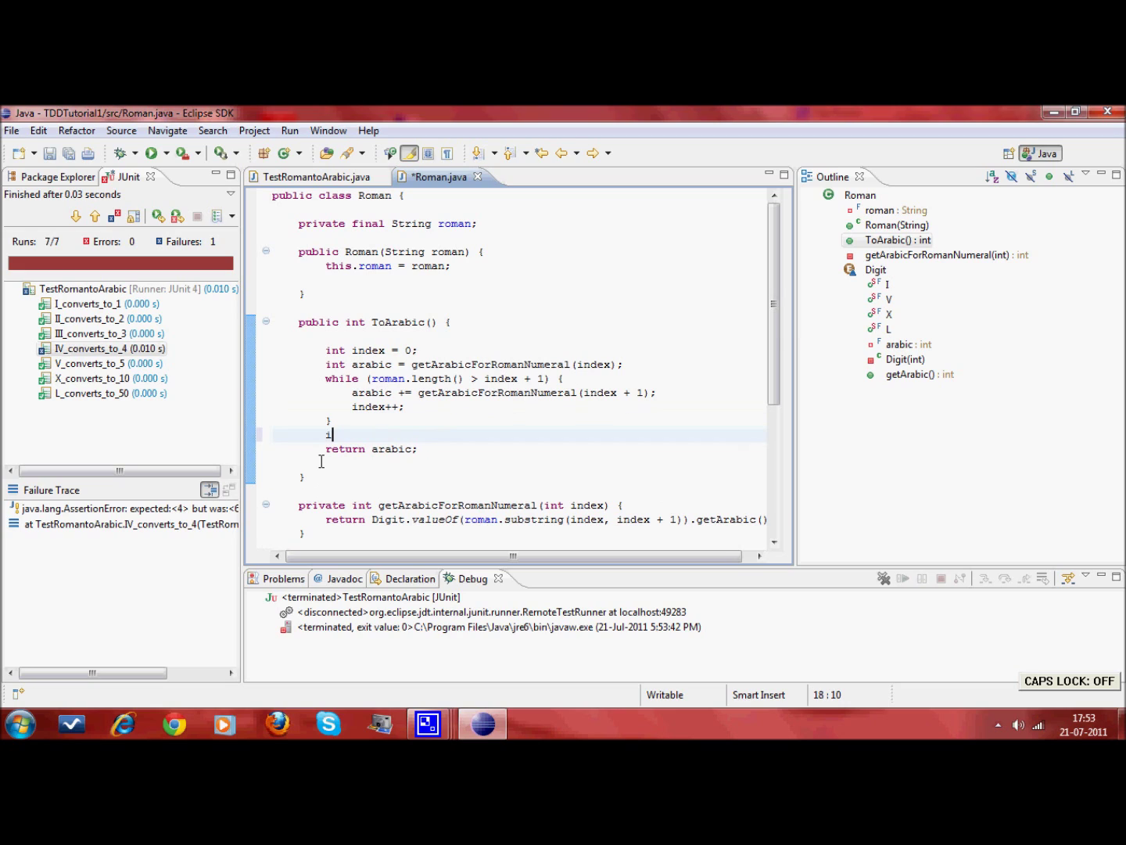
{"action": "type", "text": "f ("}
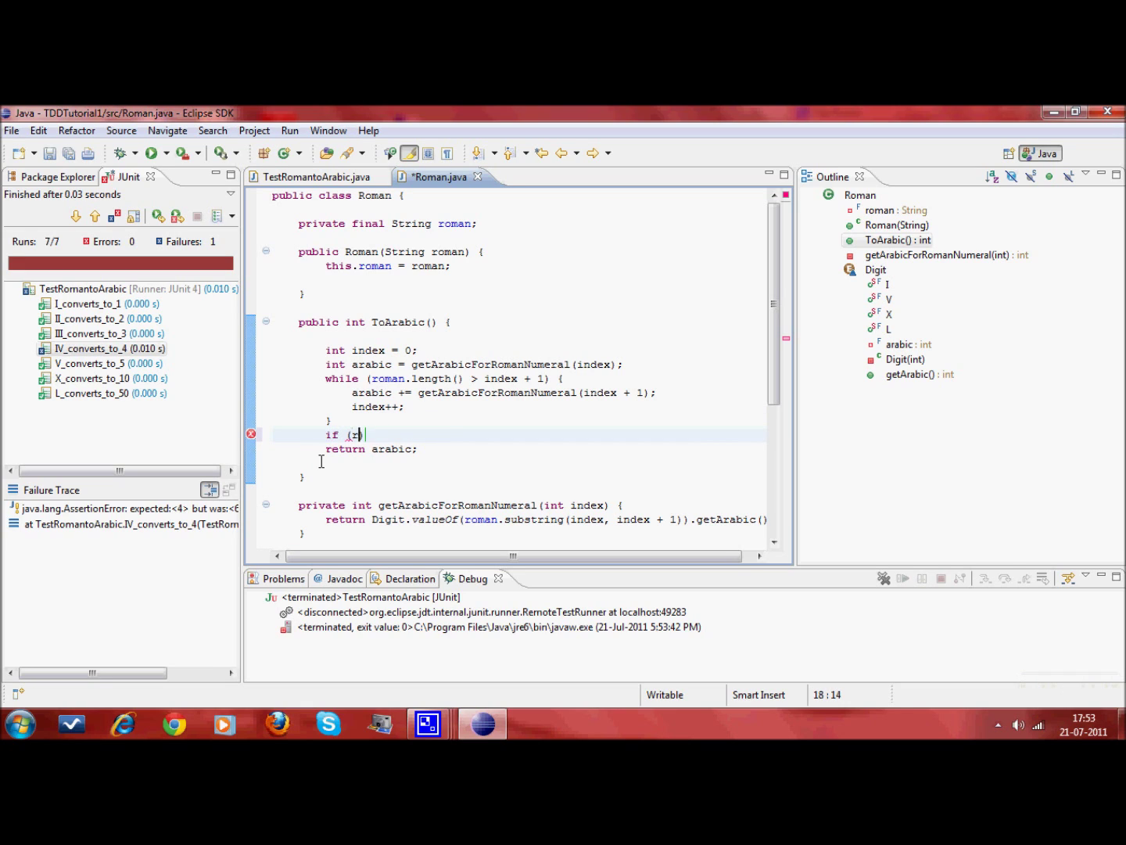
{"action": "type", "text": "romna."}
{"action": "key", "text": "BackSpace"}
{"action": "key", "text": "BackSpace"}
{"action": "key", "text": "BackSpace"}
{"action": "type", "text": "m"}
{"action": "type", "text": "an.le"}
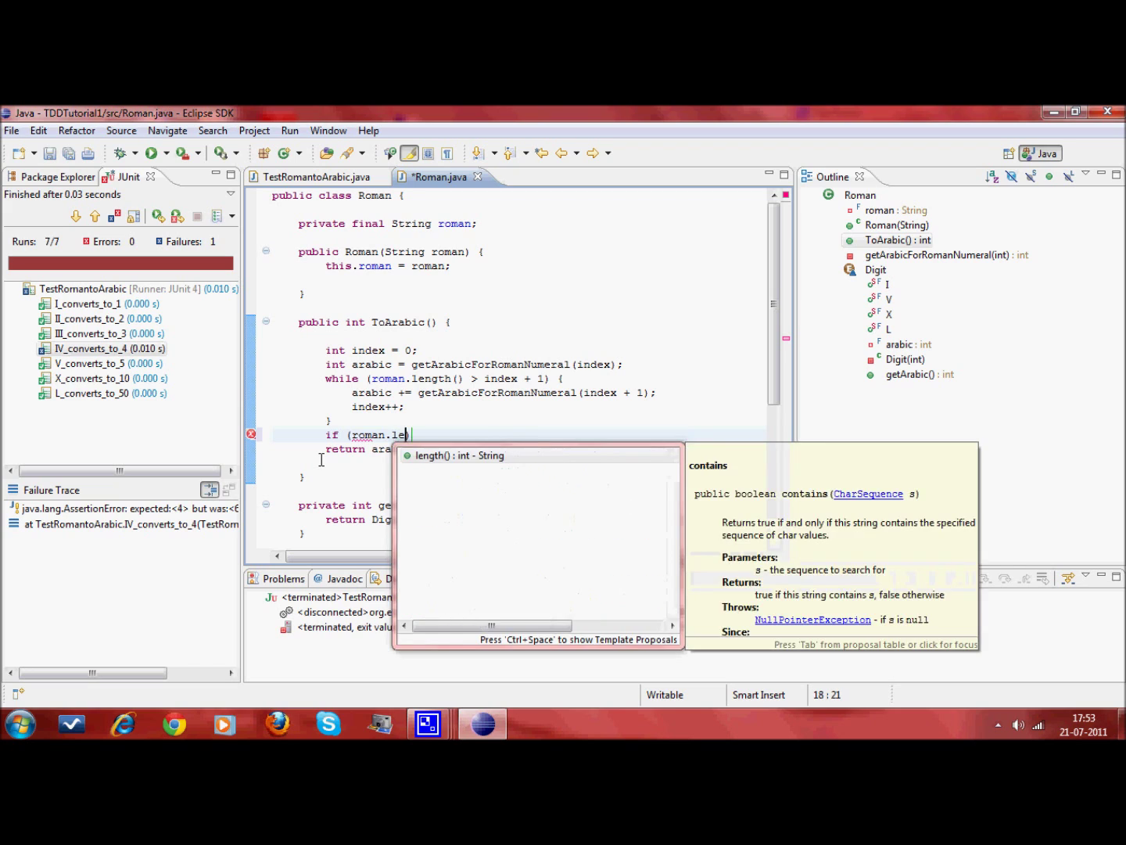
{"action": "key", "text": "Return"}
{"action": "type", "text": ">1"}
{"action": "key", "text": "End"}
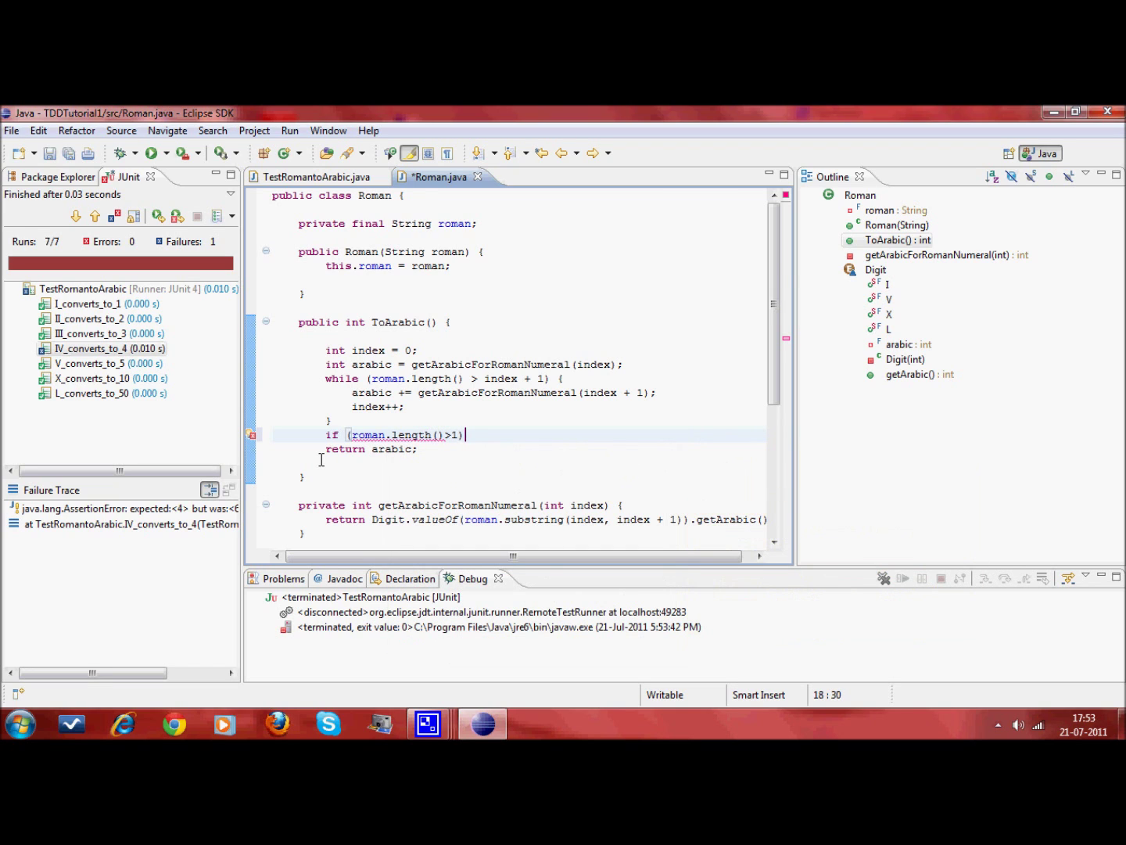
{"action": "type", "text": "{"}
{"action": "key", "text": "Return"}
{"action": "type", "text": "int"}
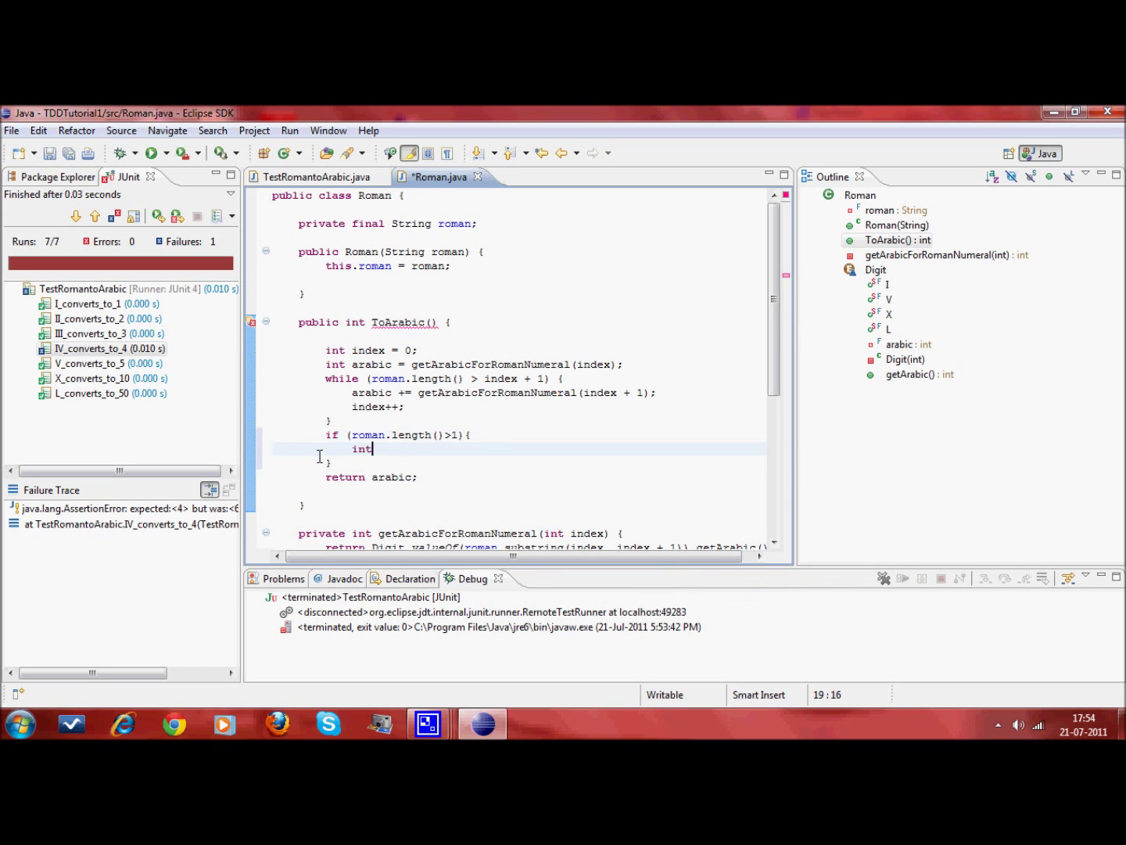
{"action": "type", "text": "current = "}
{"action": "type", "text": "get"}
Step: Set current and next from getArabicForRomanNumeral(0) and getArabicForRomanNumeral(1) inside the block
{"action": "key", "text": "ctrl+space"}
{"action": "key", "text": "Return"}
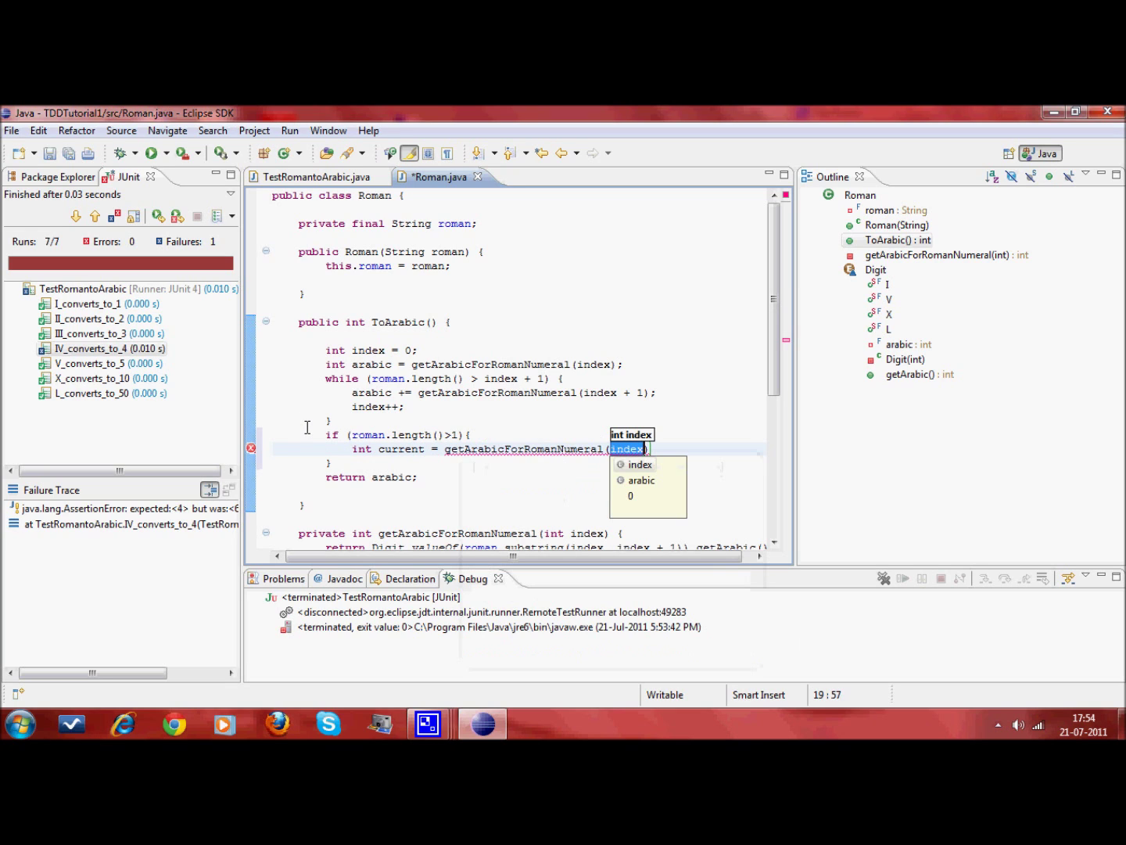
{"action": "type", "text": "0)"}
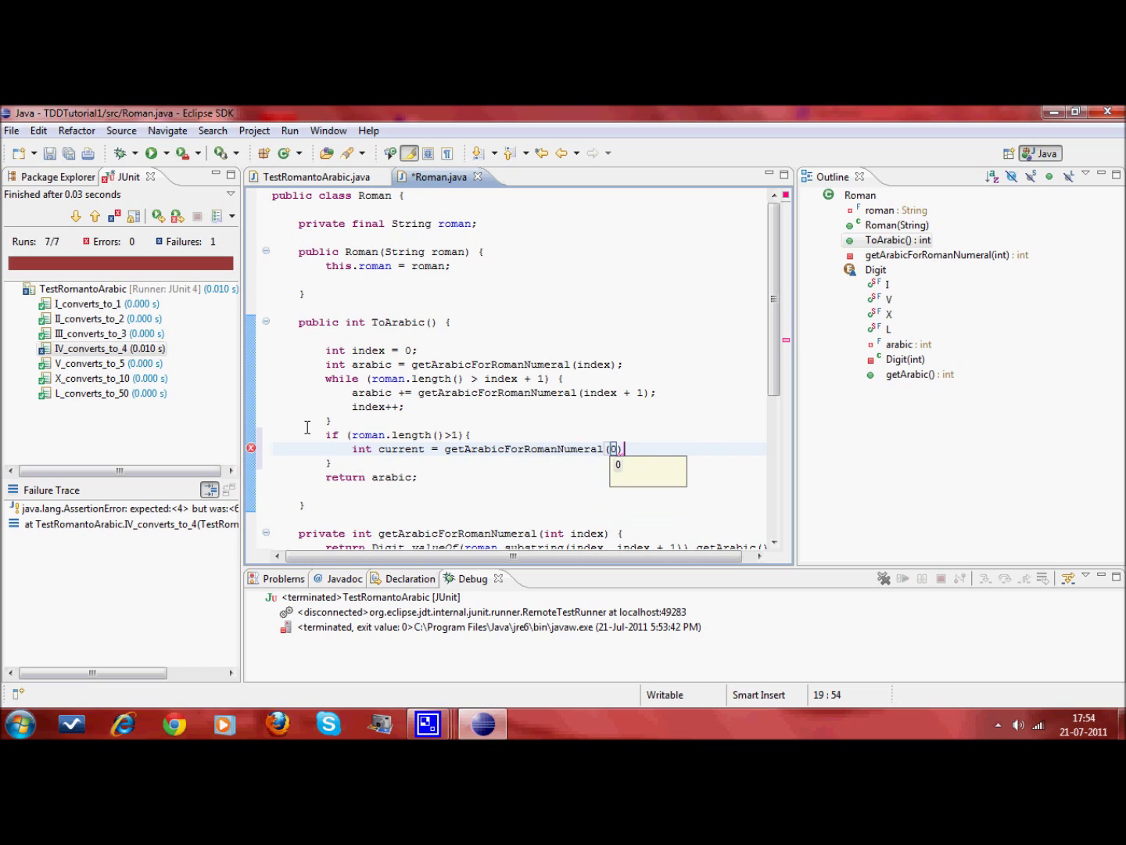
{"action": "type", "text": ";"}
{"action": "key", "text": "Return"}
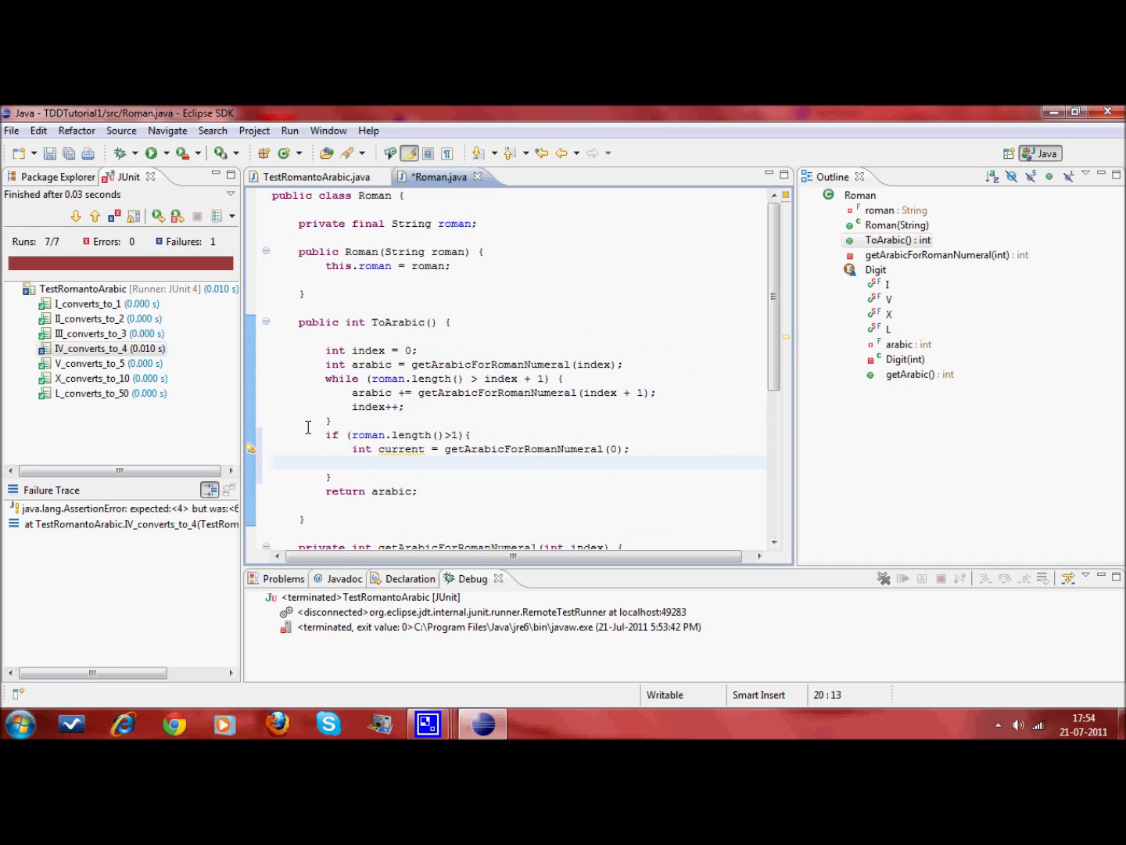
{"action": "type", "text": "int next "}
{"action": "type", "text": "= get"}
{"action": "key", "text": "ctrl+space"}
{"action": "key", "text": "Return"}
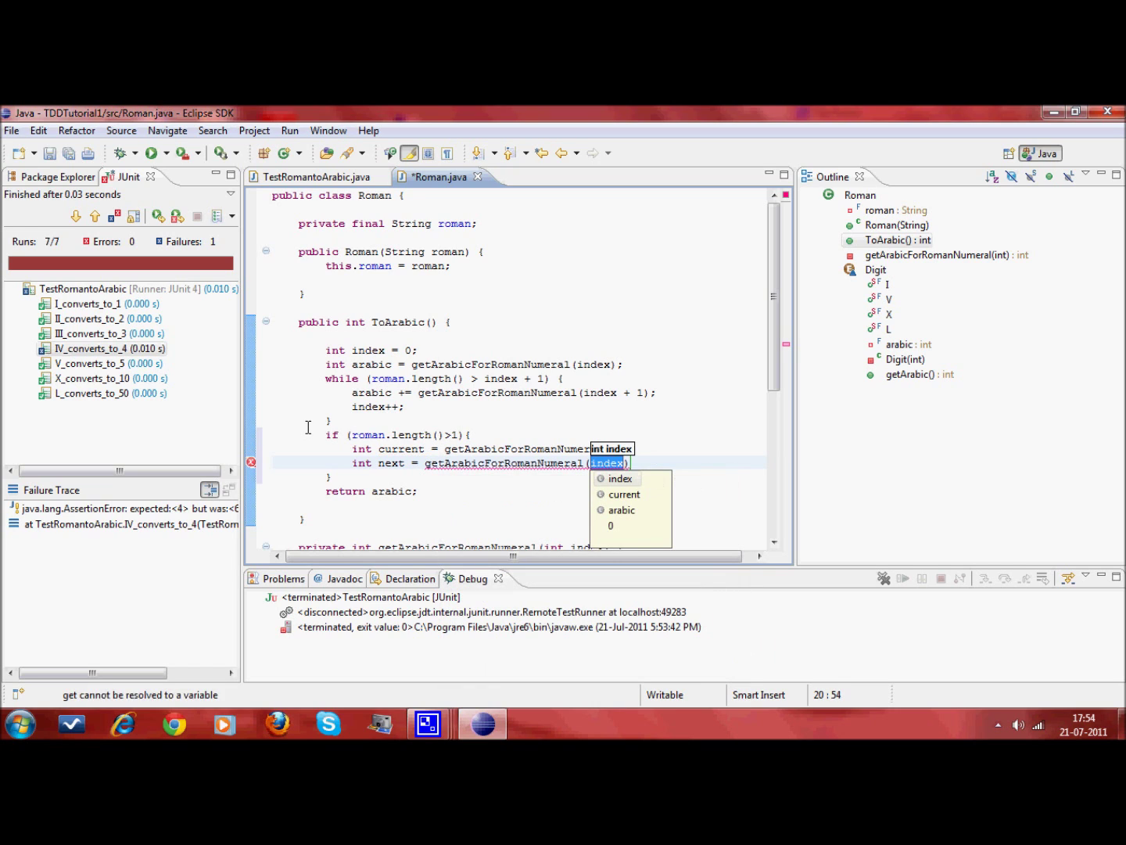
{"action": "type", "text": "1"}
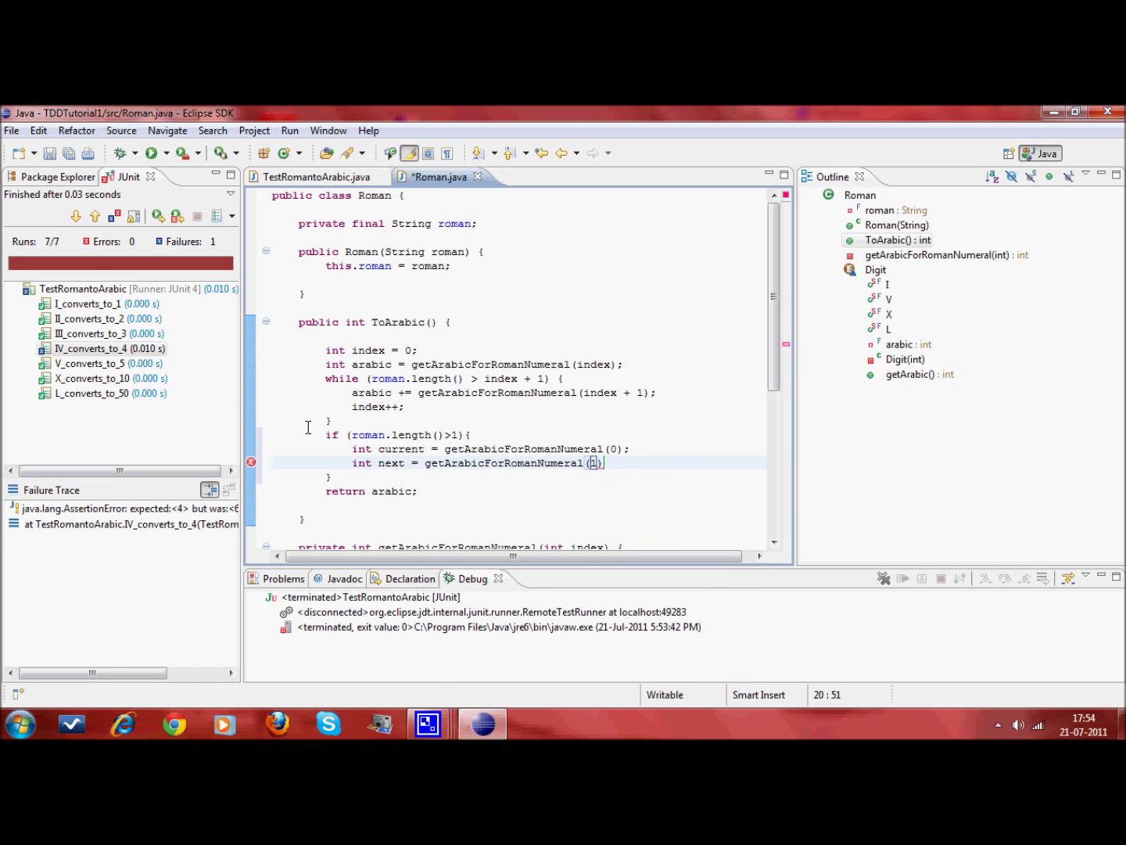
{"action": "key", "text": "End"}
{"action": "type", "text": ";"}
{"action": "key", "text": "Return"}
{"action": "type", "text": "if"}
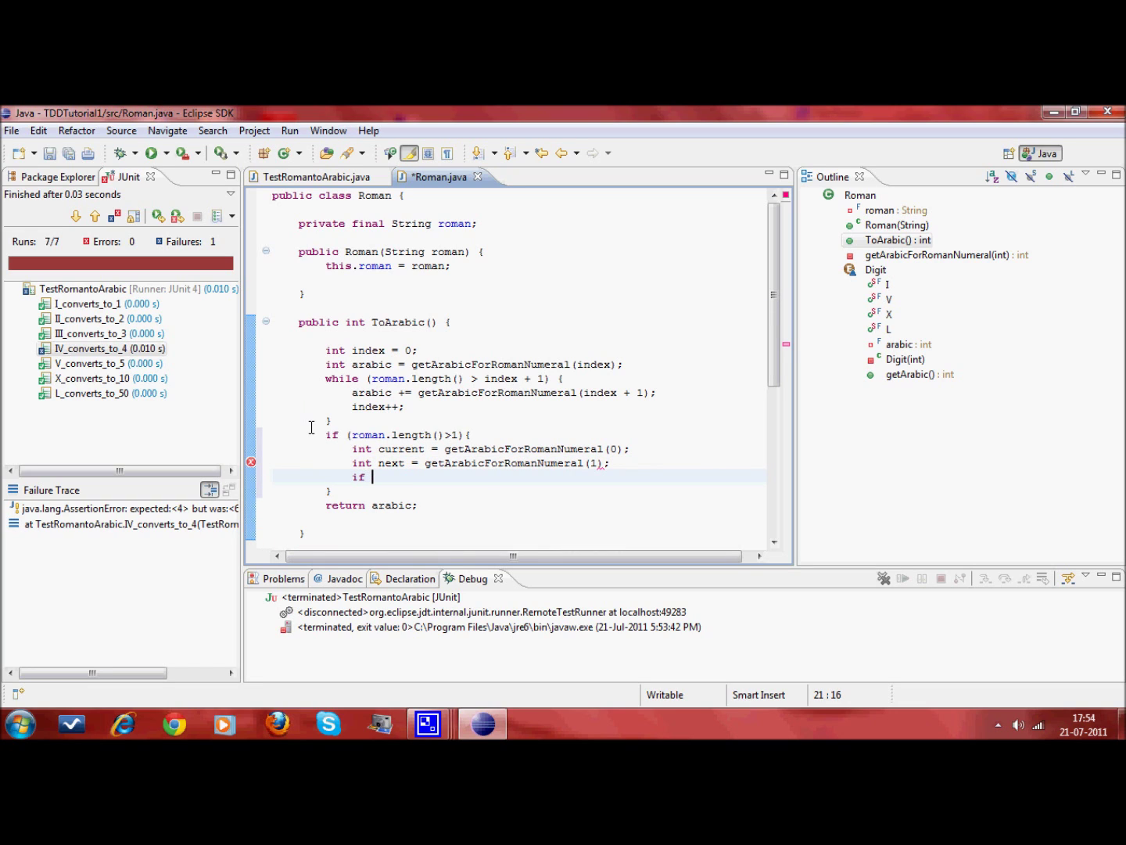
{"action": "type", "text": "(current"}
{"action": "type", "text": "<next"}
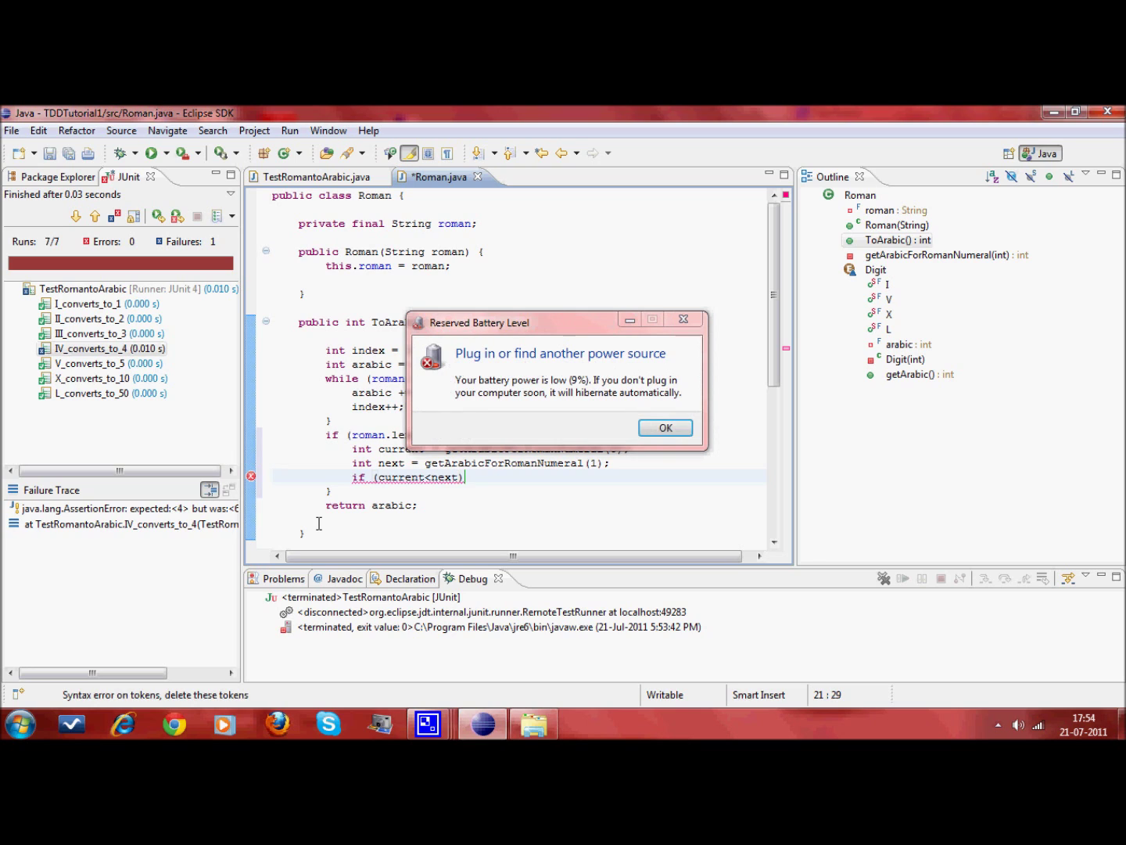
Step: Add if (current < next) subtracting 2*current from arabic, then format and save Roman.java
{"action": "left_click", "coordinate": [666, 428]}
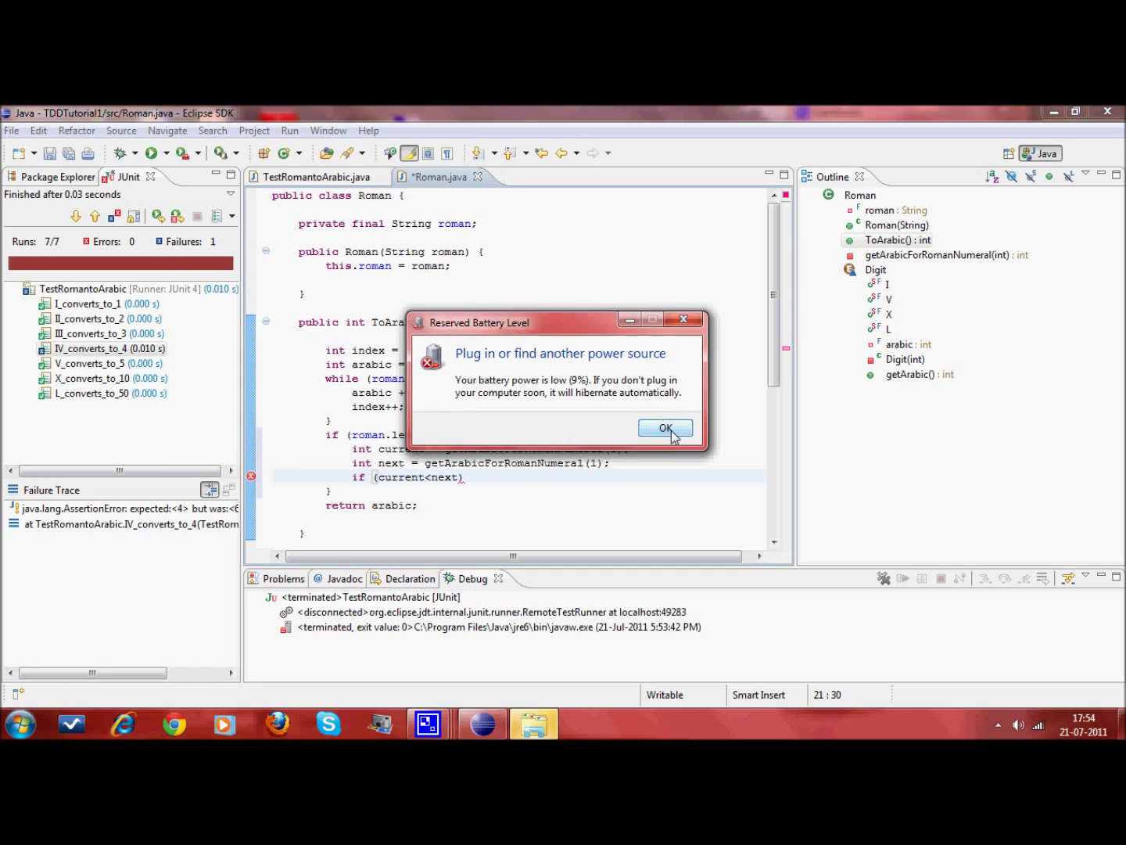
{"action": "type", "text": "{"}
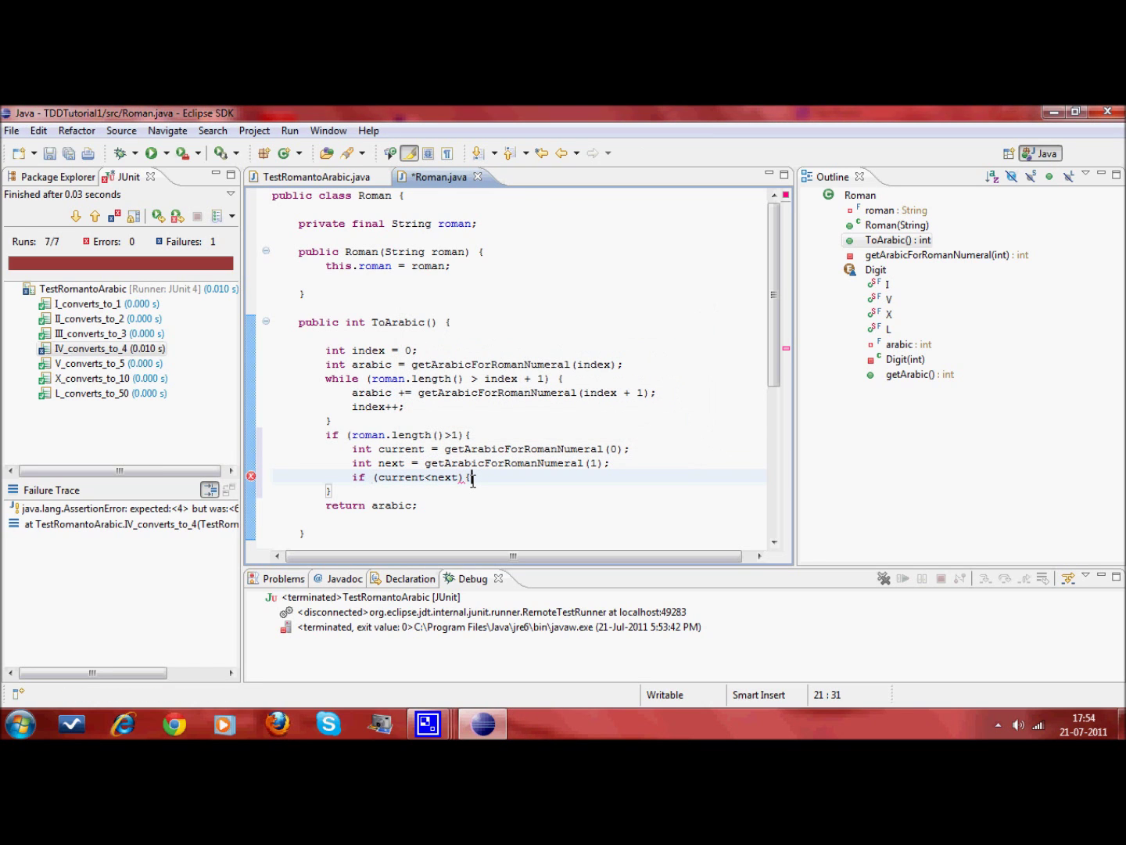
{"action": "key", "text": "Return"}
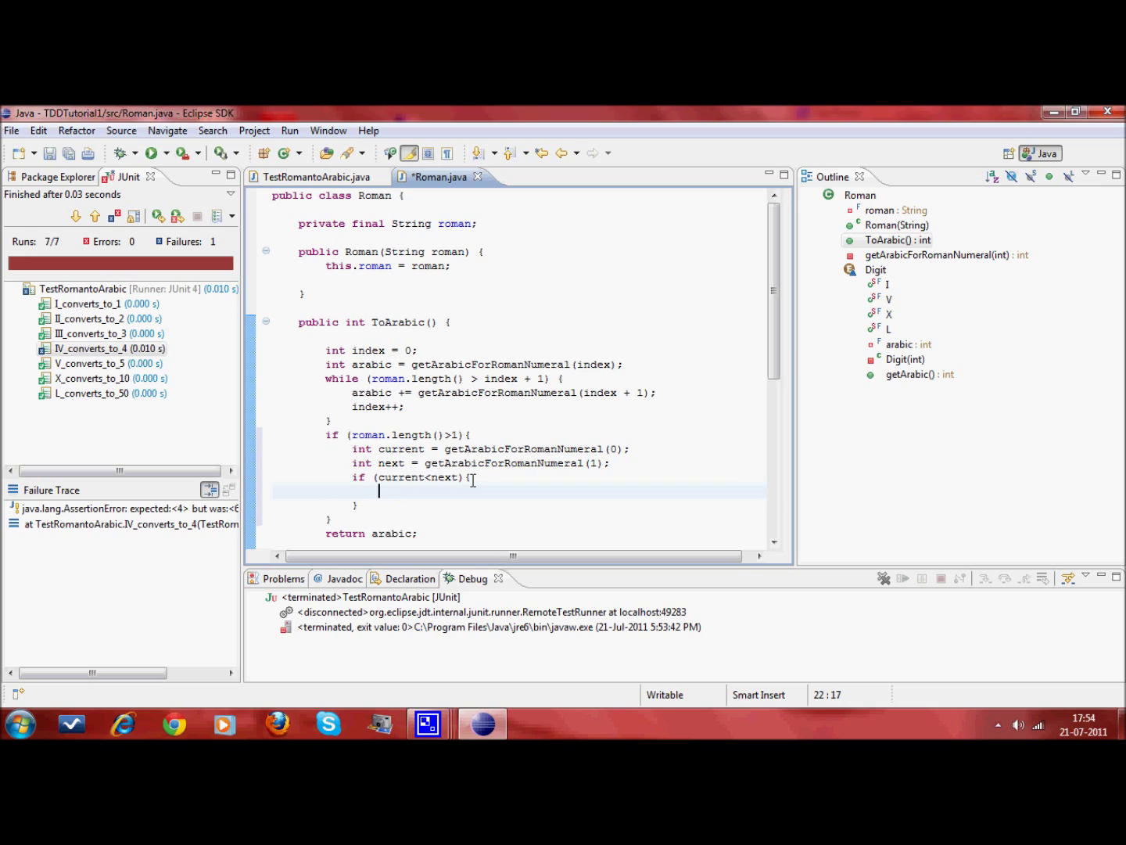
{"action": "key", "text": "ctrl+shift+f"}
{"action": "key", "text": "Down"}
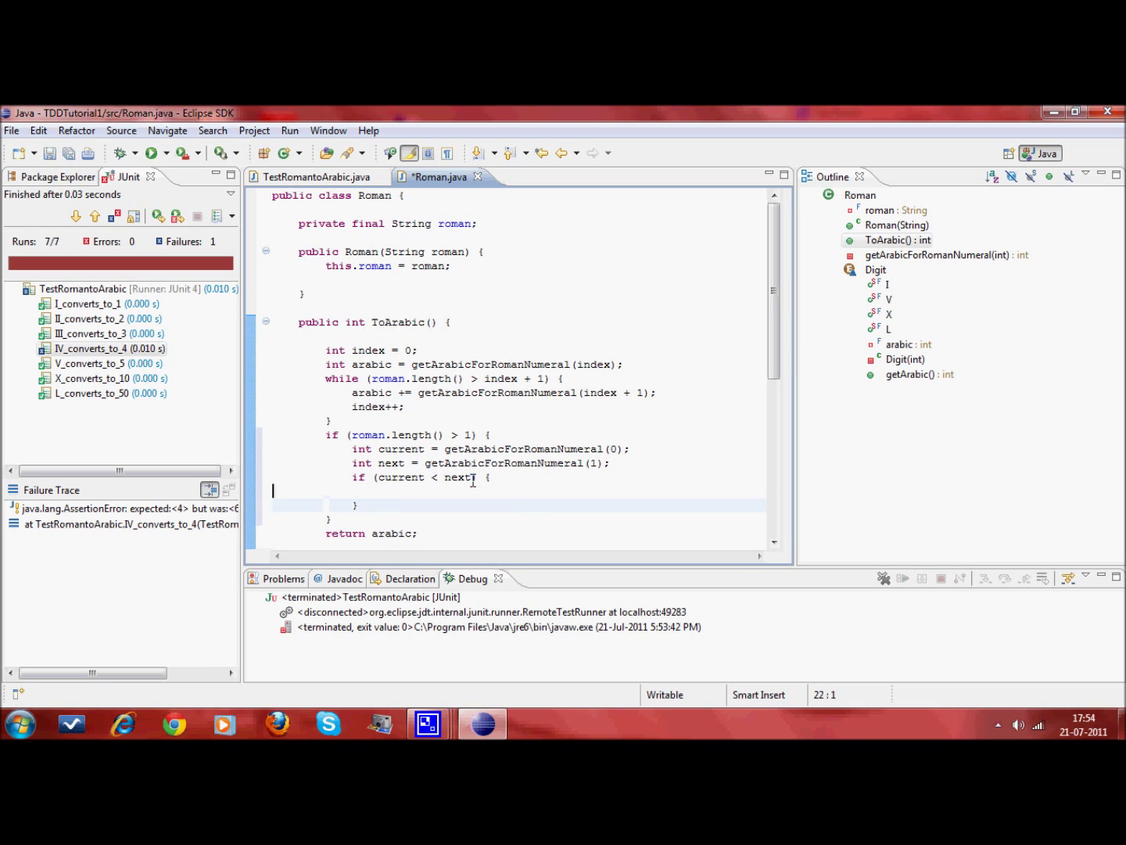
{"action": "key", "text": "Up"}
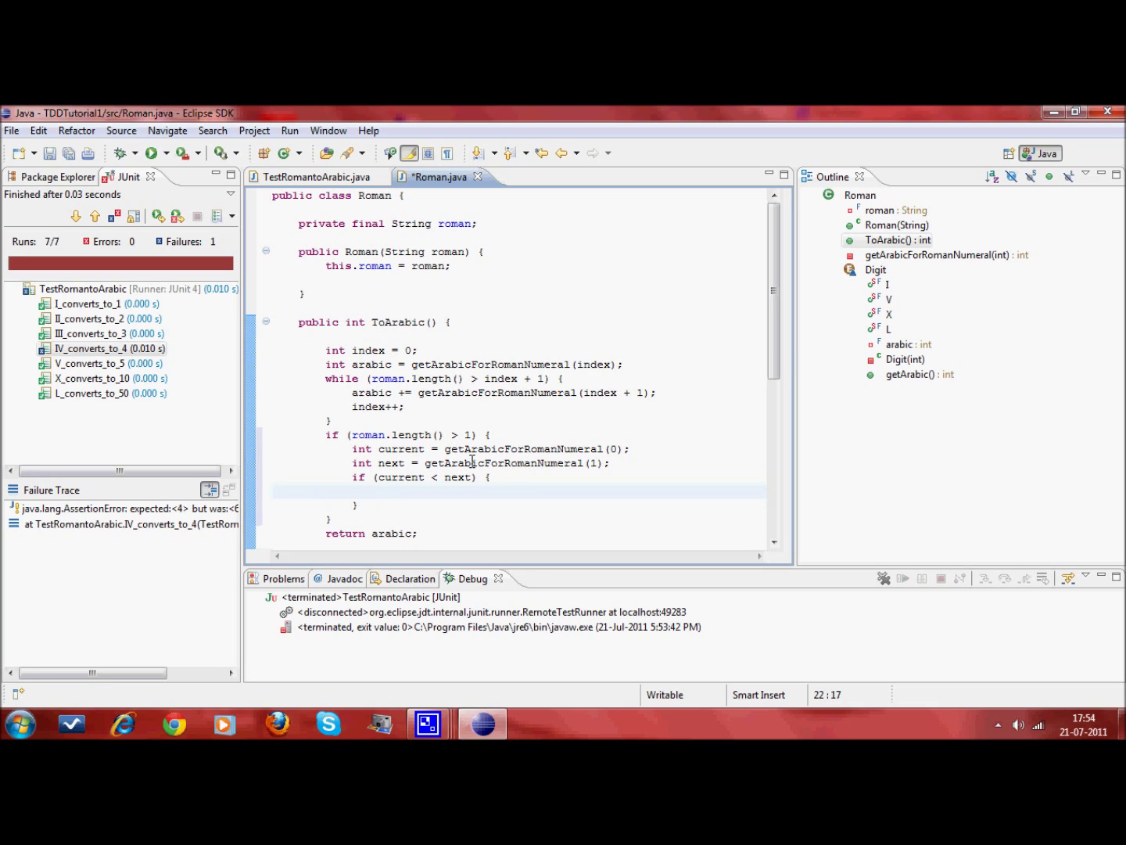
{"action": "mouse_move", "coordinate": [493, 463]}
{"action": "type", "text": "a"}
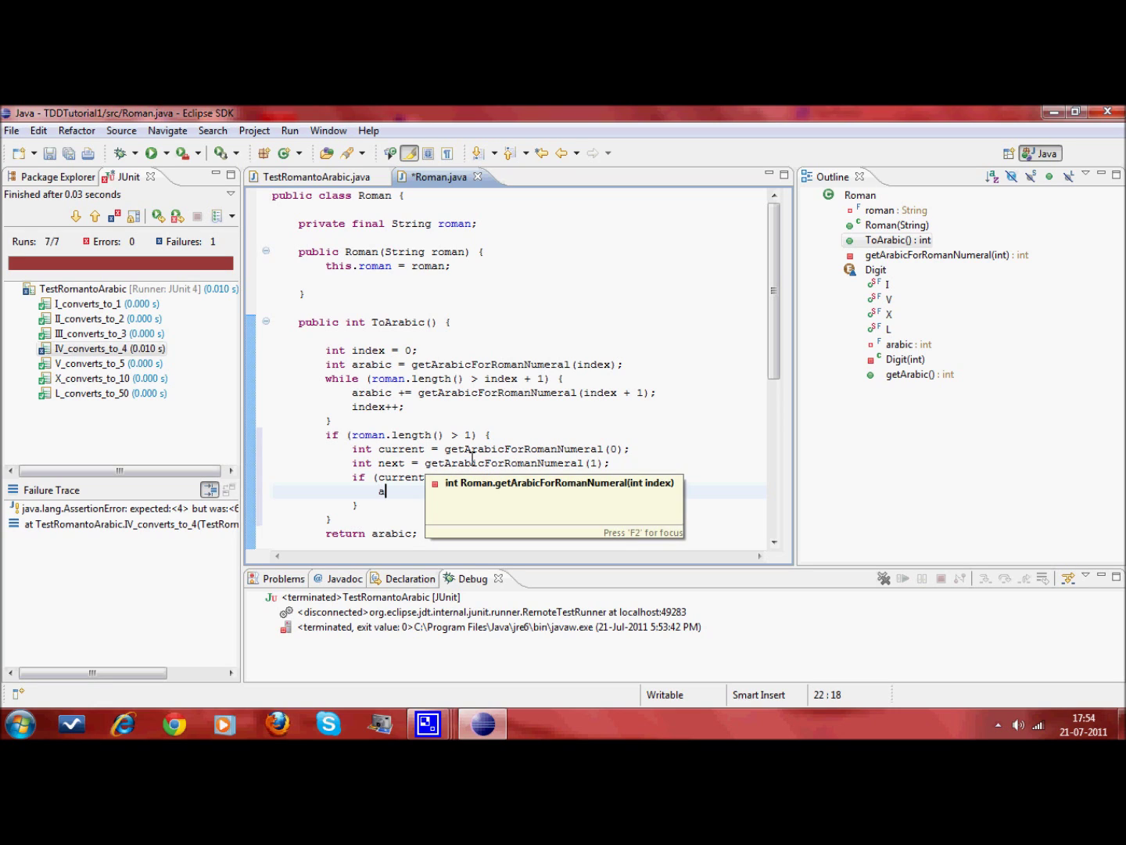
{"action": "type", "text": "rabic-="}
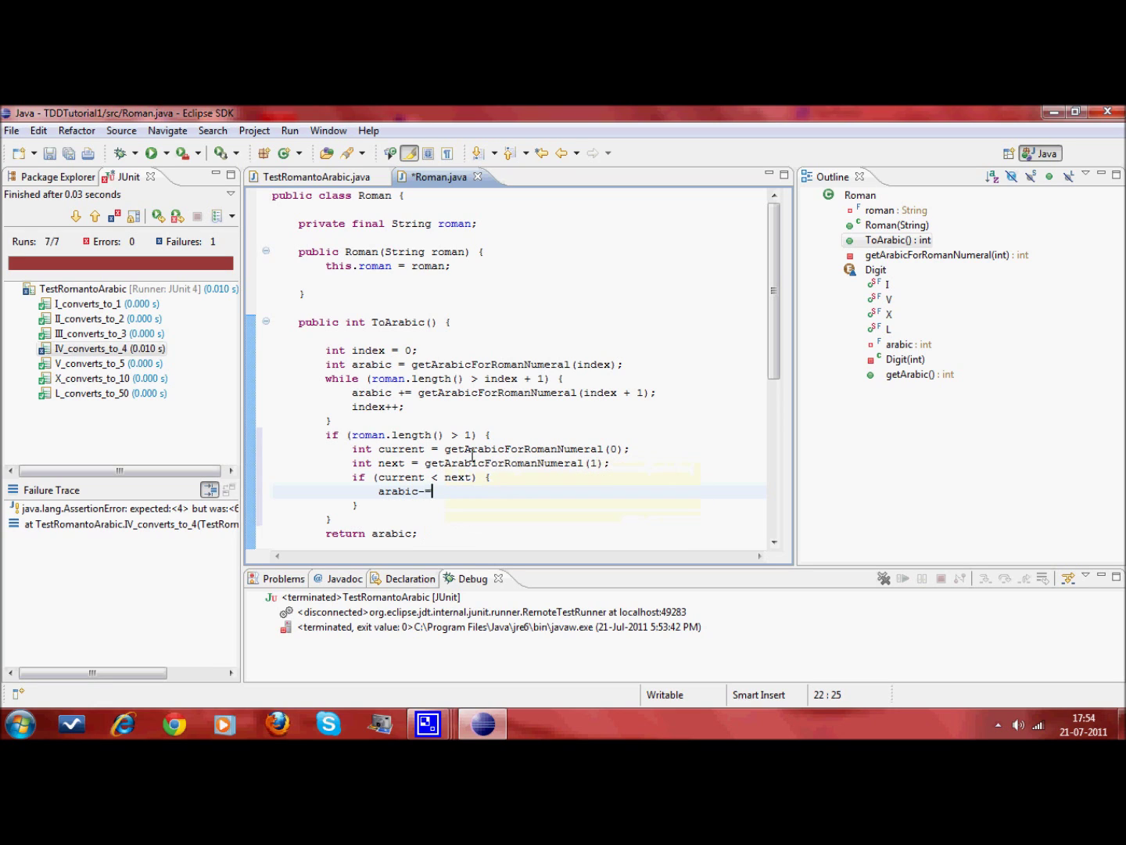
{"action": "type", "text": " 2* current;"}
{"action": "key", "text": "ctrl+s"}
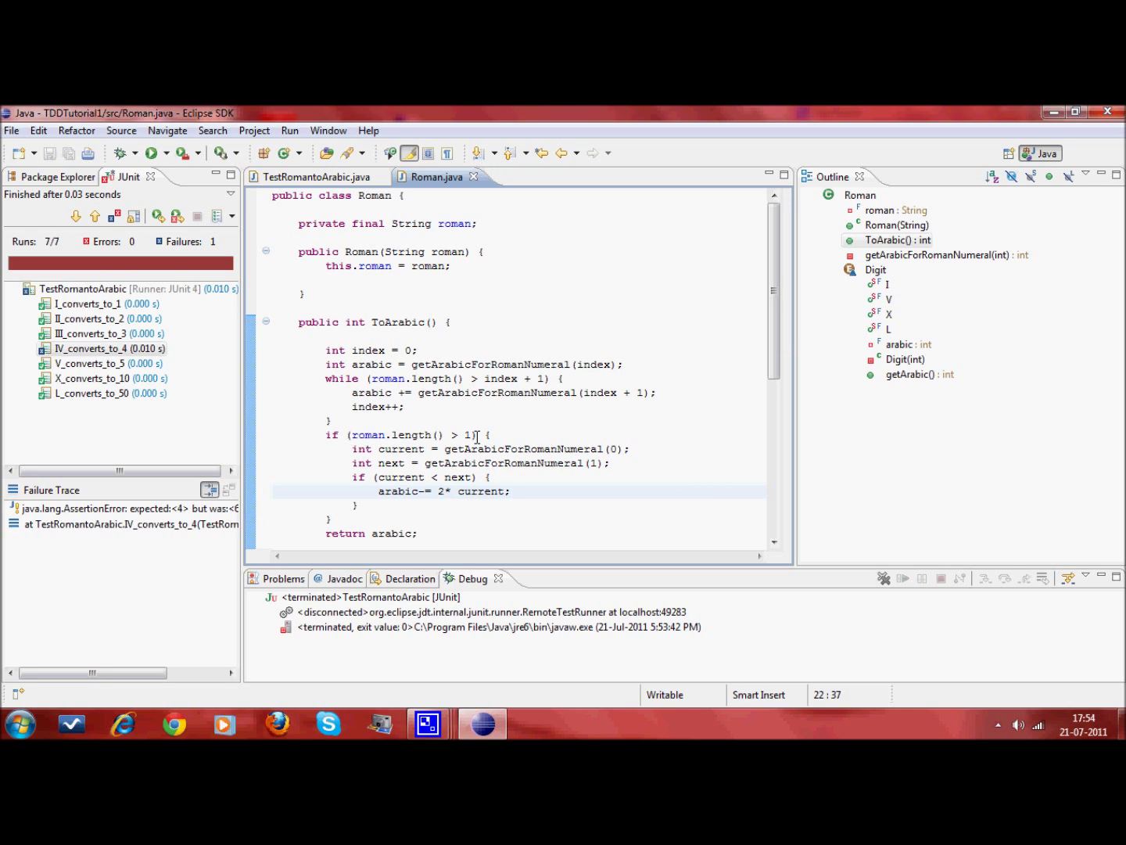
{"action": "key", "text": "alt+Left"}
{"action": "key", "text": "alt+Left"}
{"action": "key", "text": "alt+Left"}
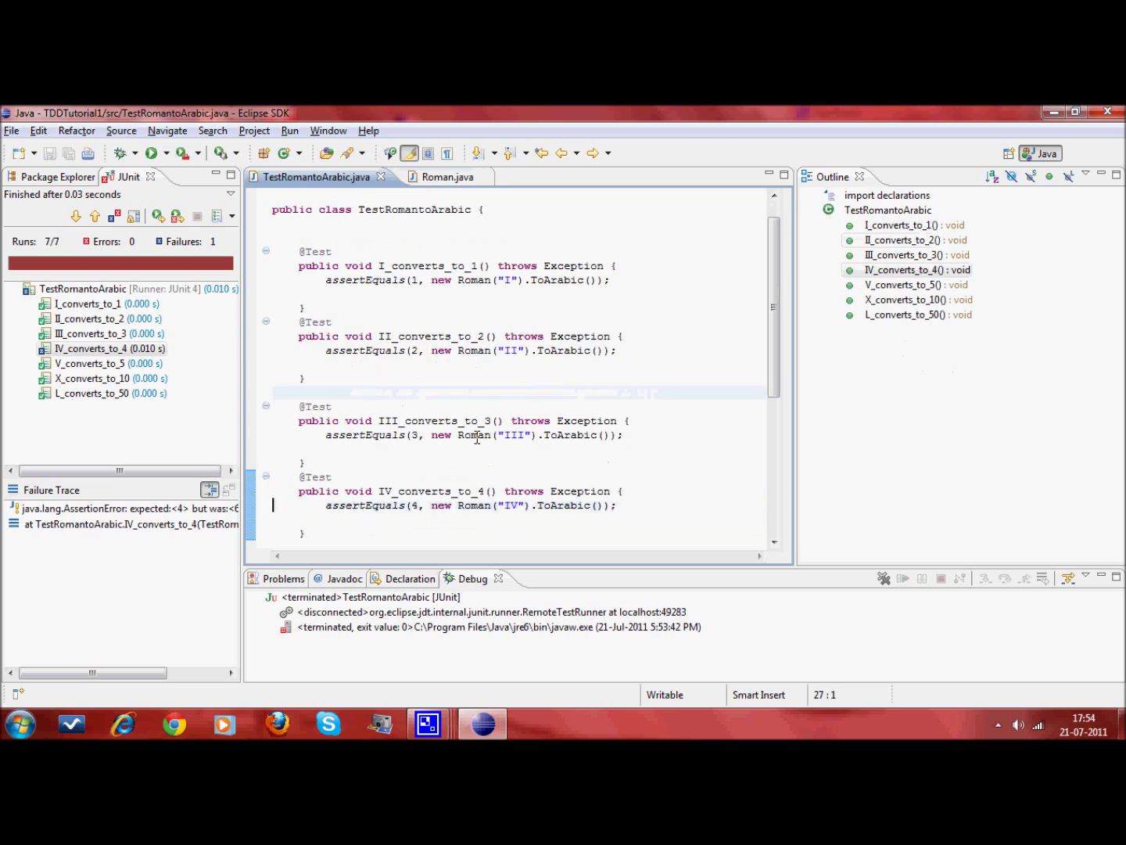
Step: Rerun the JUnit suite and confirm all seven tests, including IV_converts_to_4, pass
{"action": "key", "text": "ctrl+F11"}
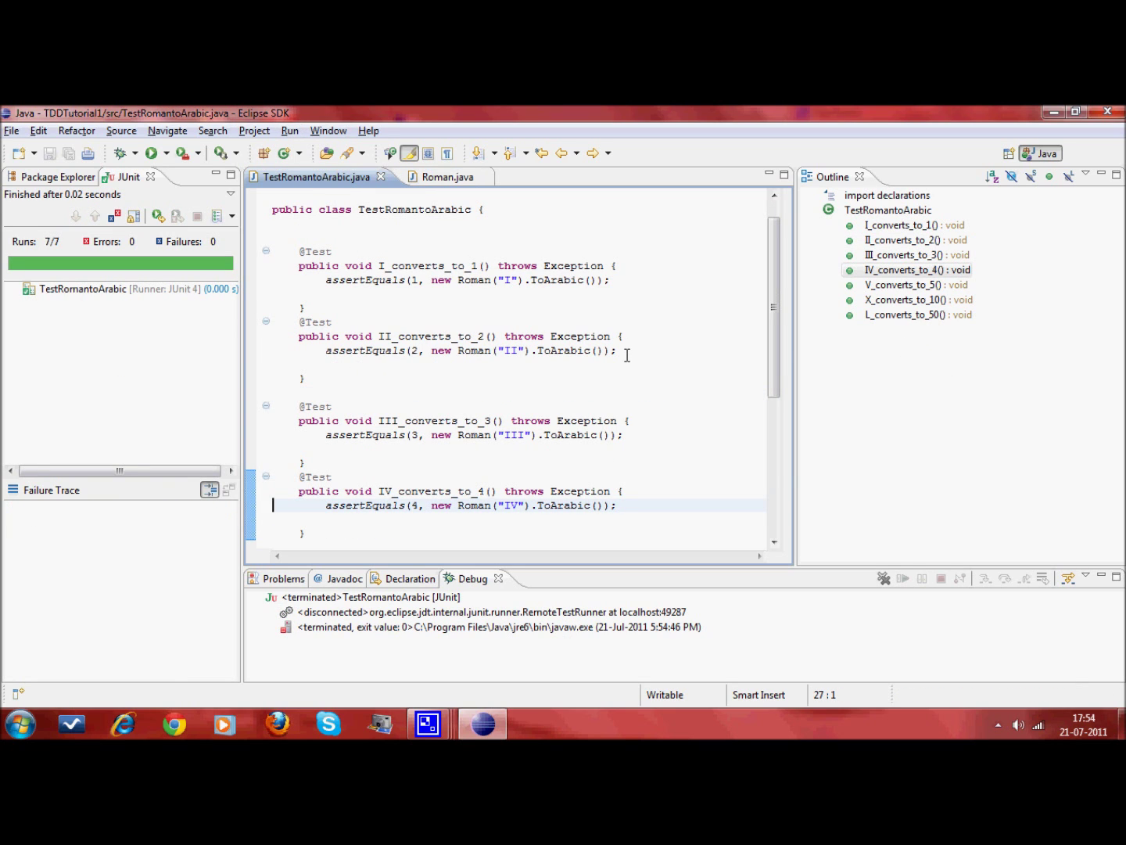
{"action": "key", "text": "alt+Tab"}
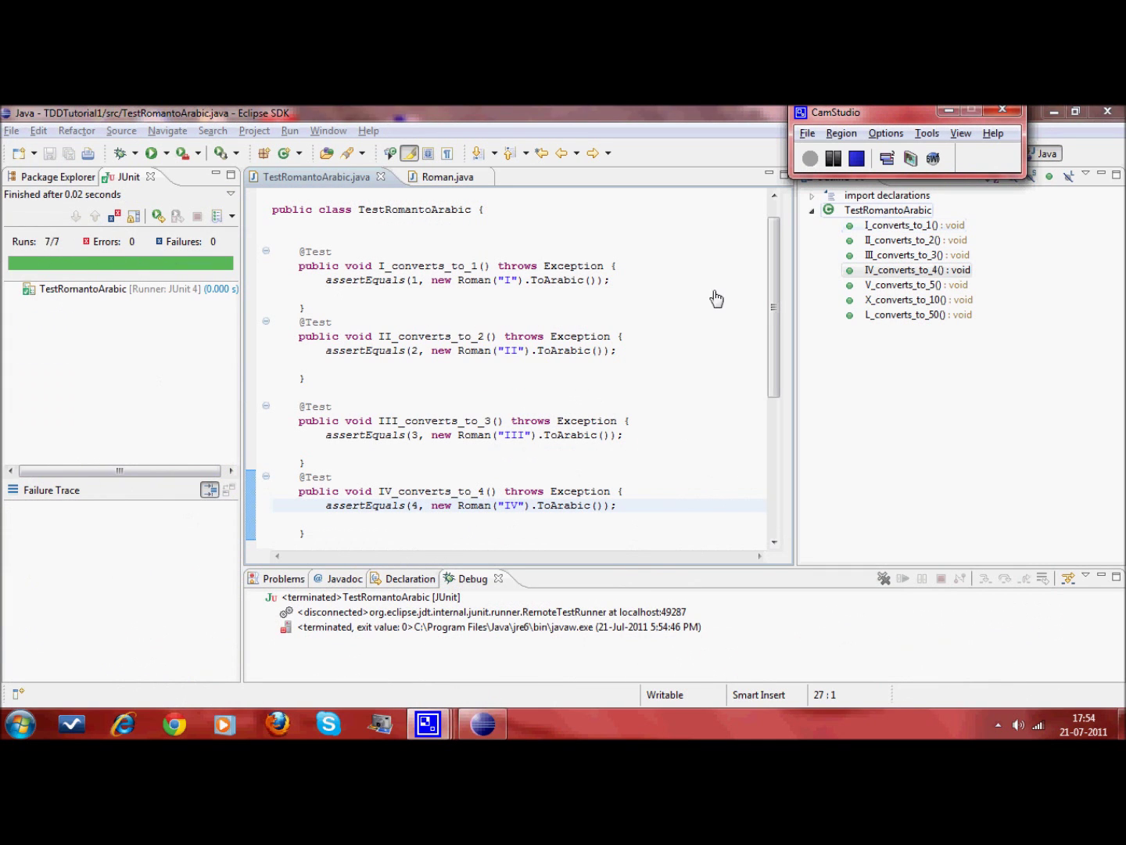